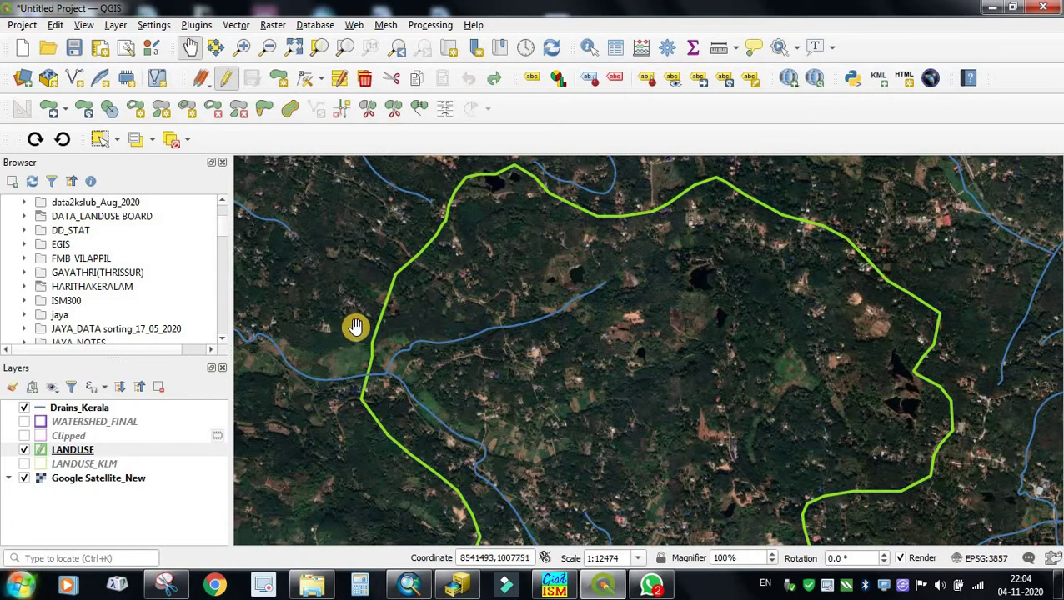
# - Split the LANDUSE polygon along the edges of the valley surrounding the drains, starting and ending outside the western boundary
pyautogui.scroll(1, 480, 453)
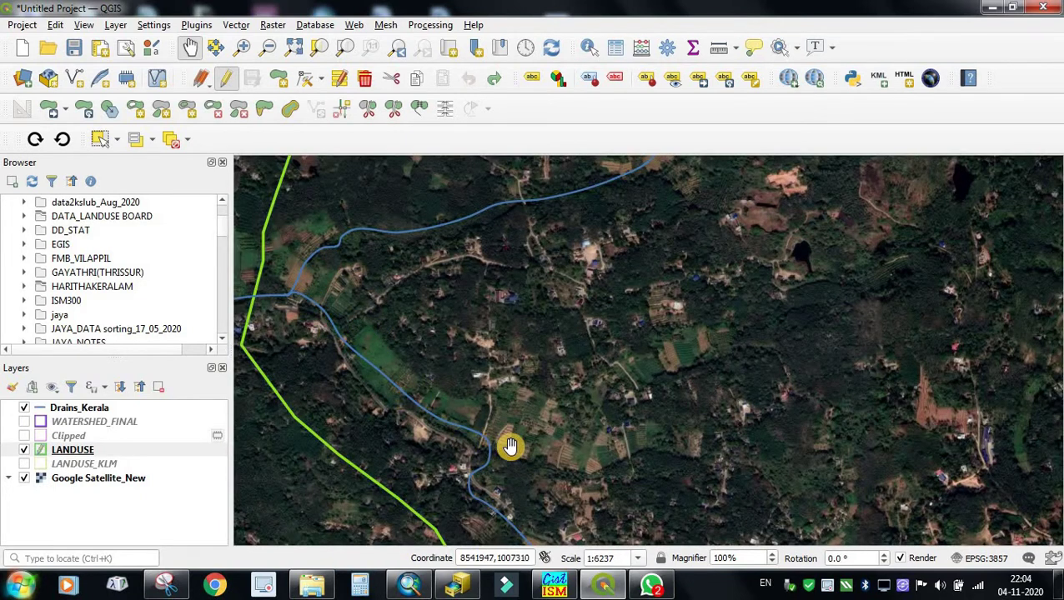
pyautogui.moveTo(674, 362); pyautogui.dragTo(688, 458)
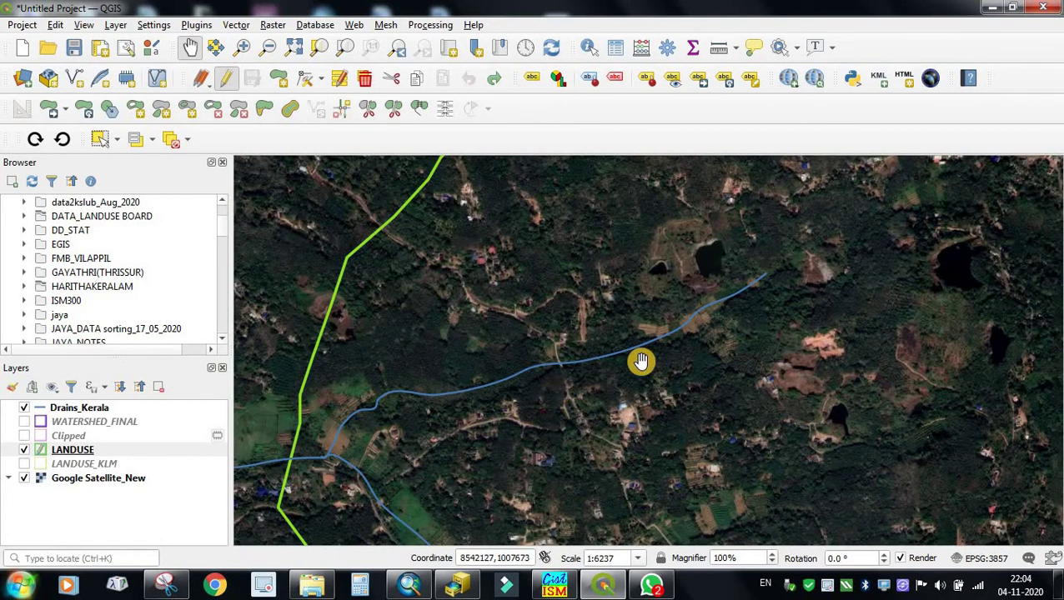
pyautogui.moveTo(717, 332); pyautogui.dragTo(483, 404)
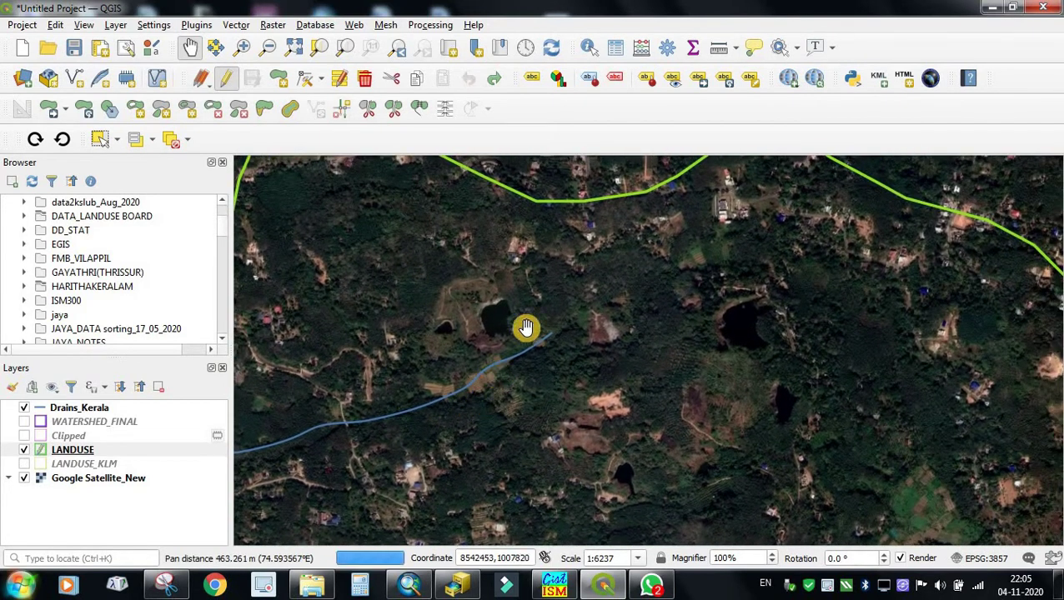
pyautogui.moveTo(811, 367); pyautogui.dragTo(759, 323)
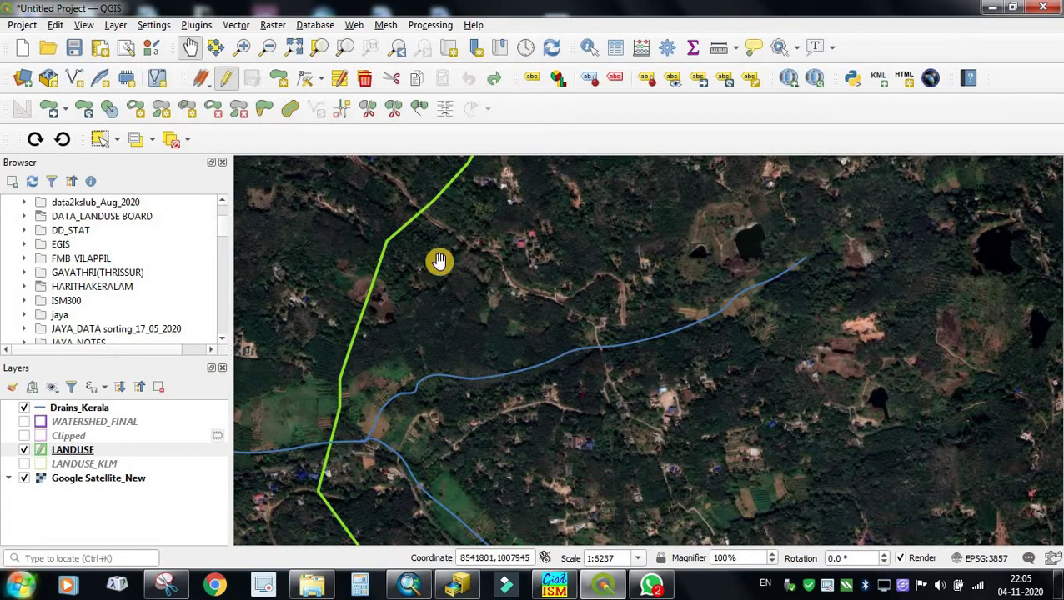
pyautogui.click(370, 112)
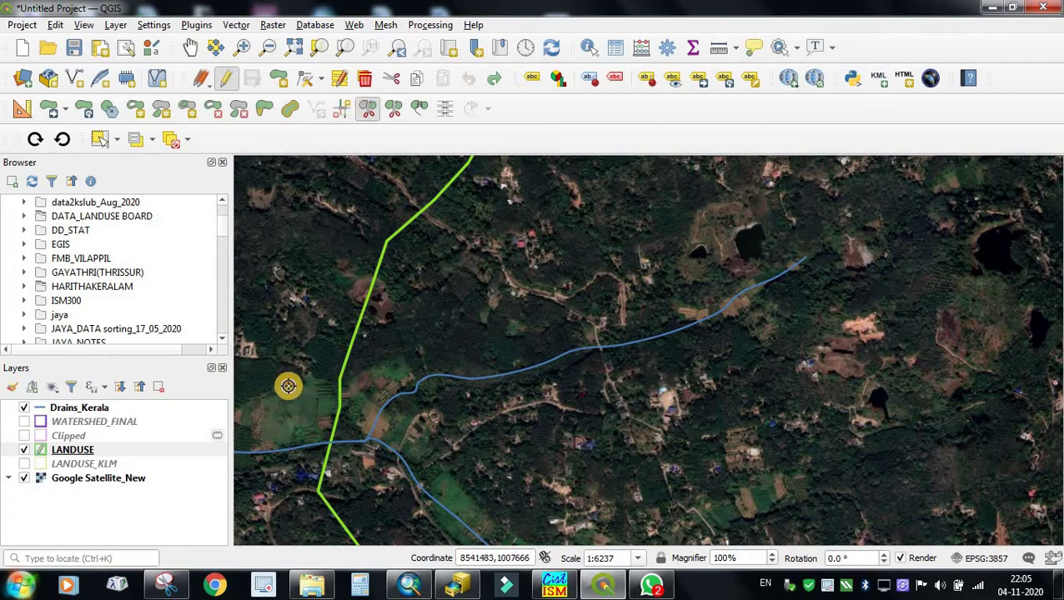
pyautogui.click(322, 379)
pyautogui.scroll(1, 334, 382)
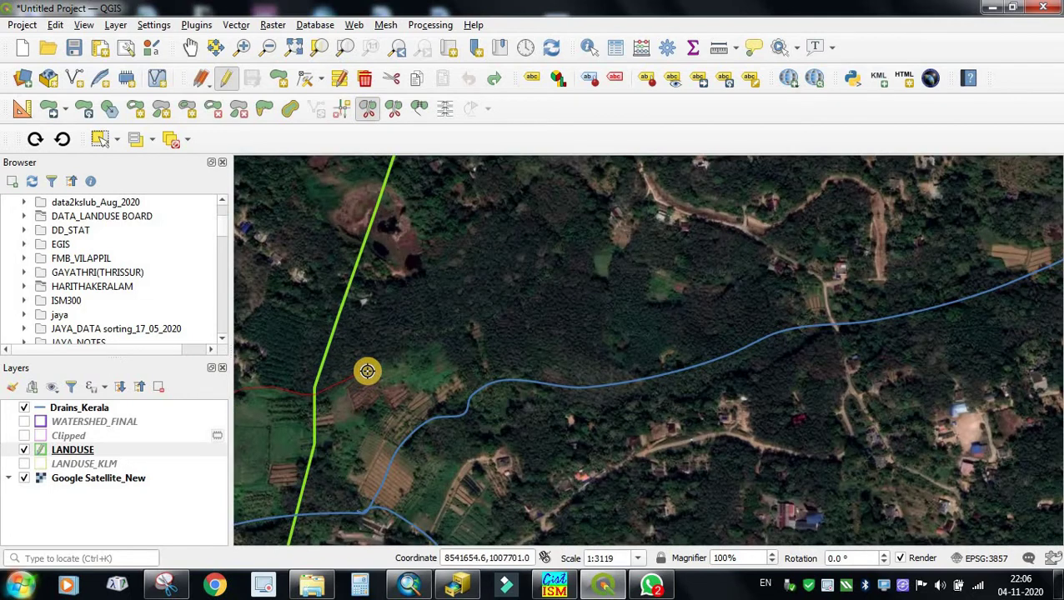
pyautogui.click(506, 314)
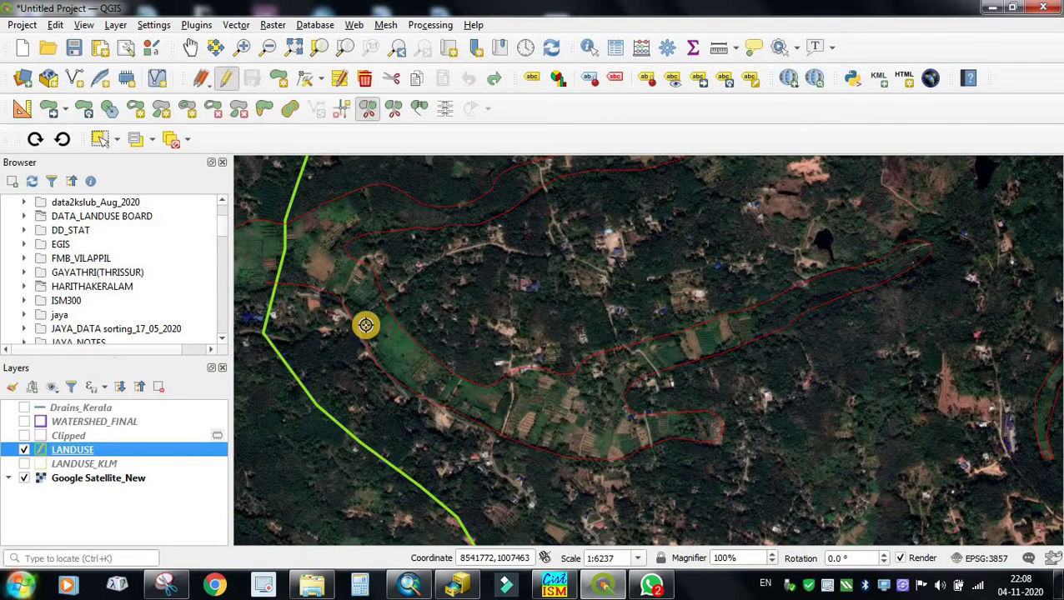
pyautogui.moveTo(392, 336); pyautogui.dragTo(541, 380)
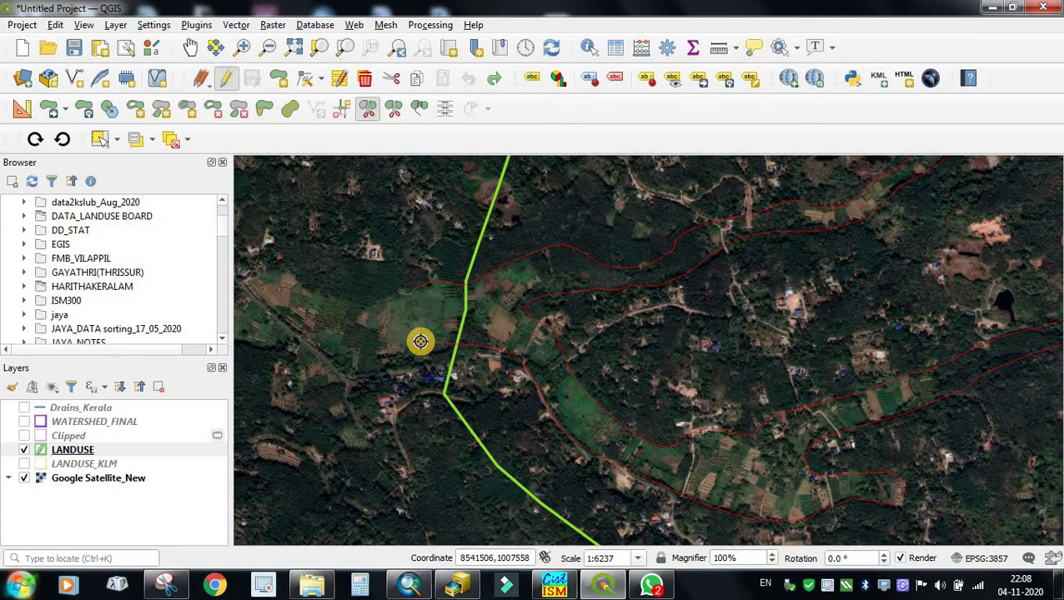
pyautogui.rightClick(420, 341)
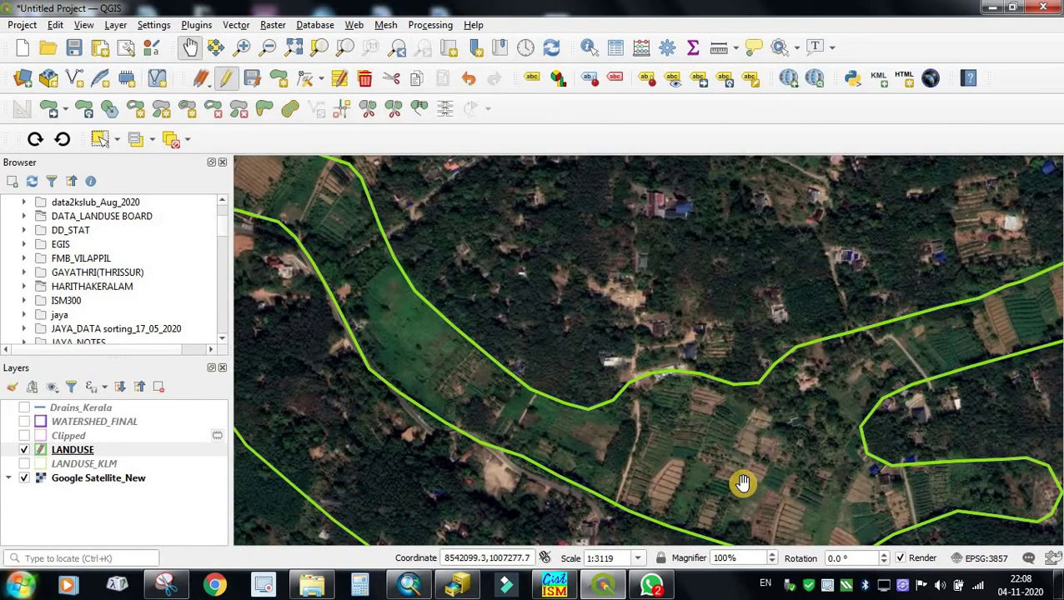
# - Split the valley polygon across its northern arm, along the eastern edge of the cultivated fields near the western boundary
pyautogui.moveTo(663, 527); pyautogui.dragTo(563, 406)
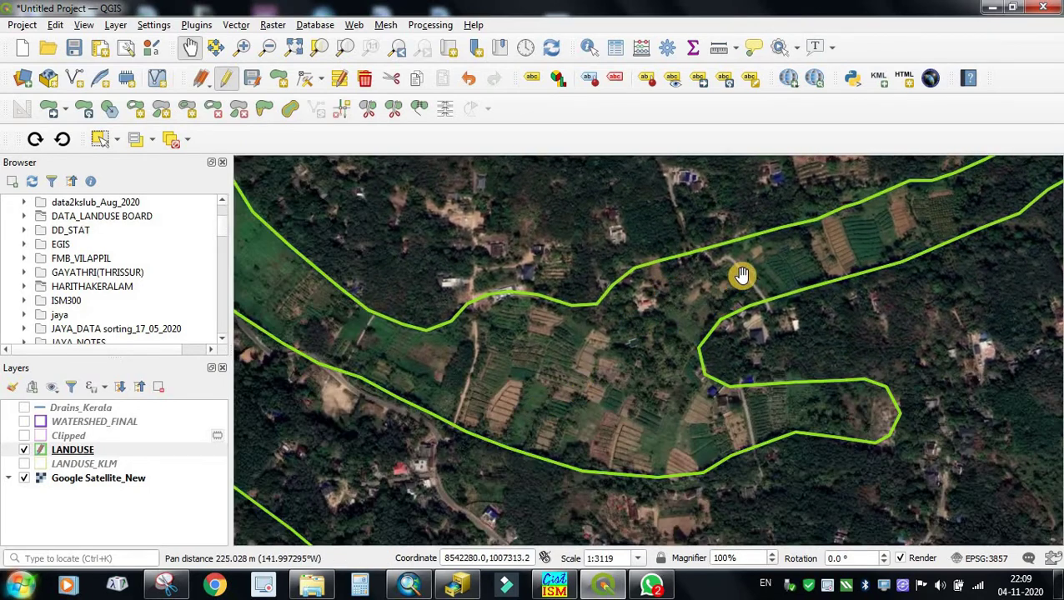
pyautogui.moveTo(632, 384); pyautogui.dragTo(634, 423)
pyautogui.scroll(-1, 734, 363)
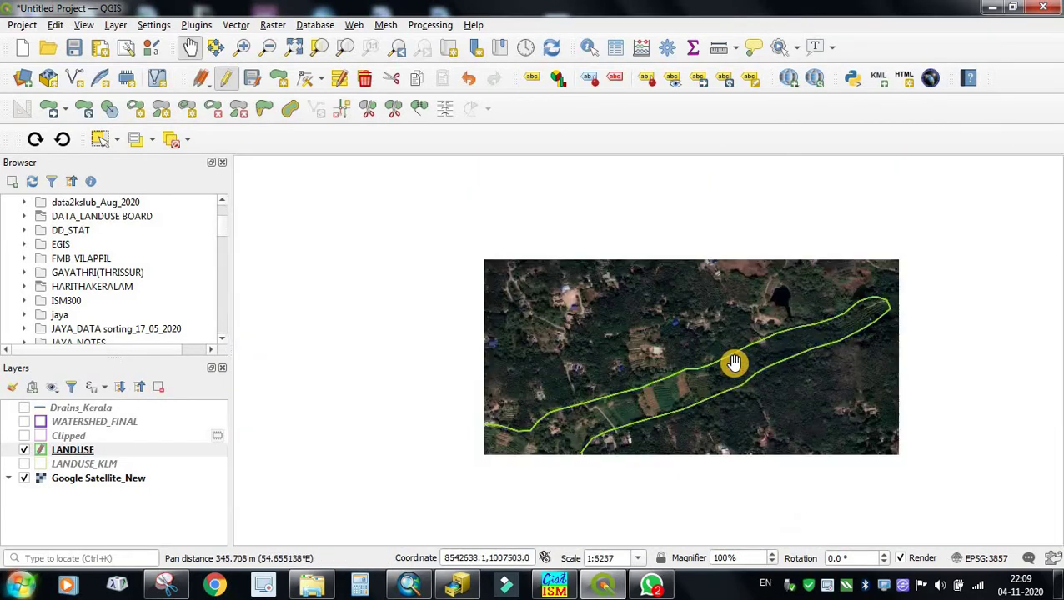
pyautogui.moveTo(954, 443); pyautogui.dragTo(734, 336)
pyautogui.scroll(1, 729, 340)
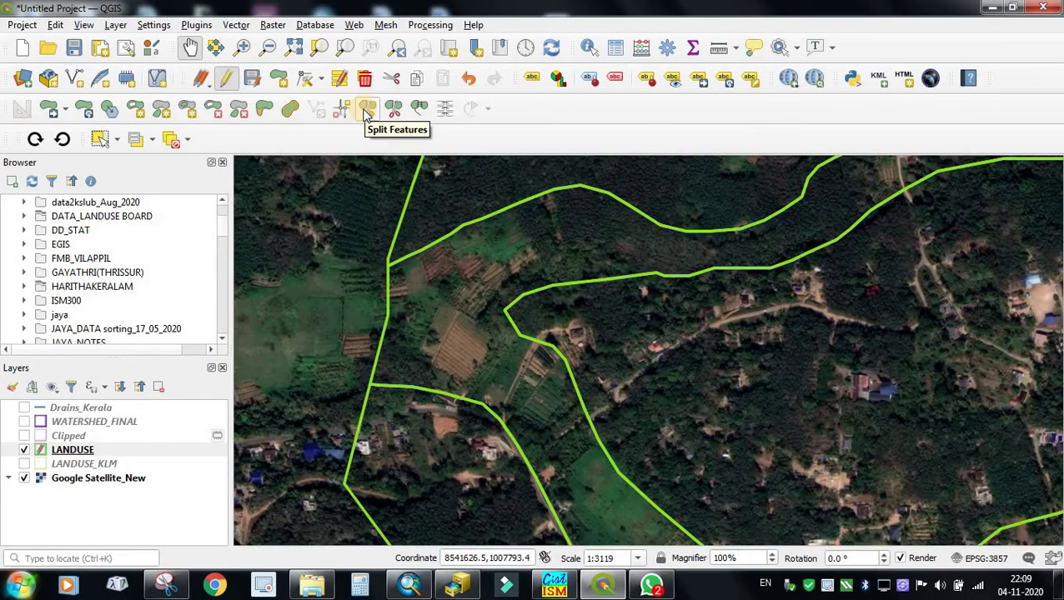
pyautogui.click(370, 109)
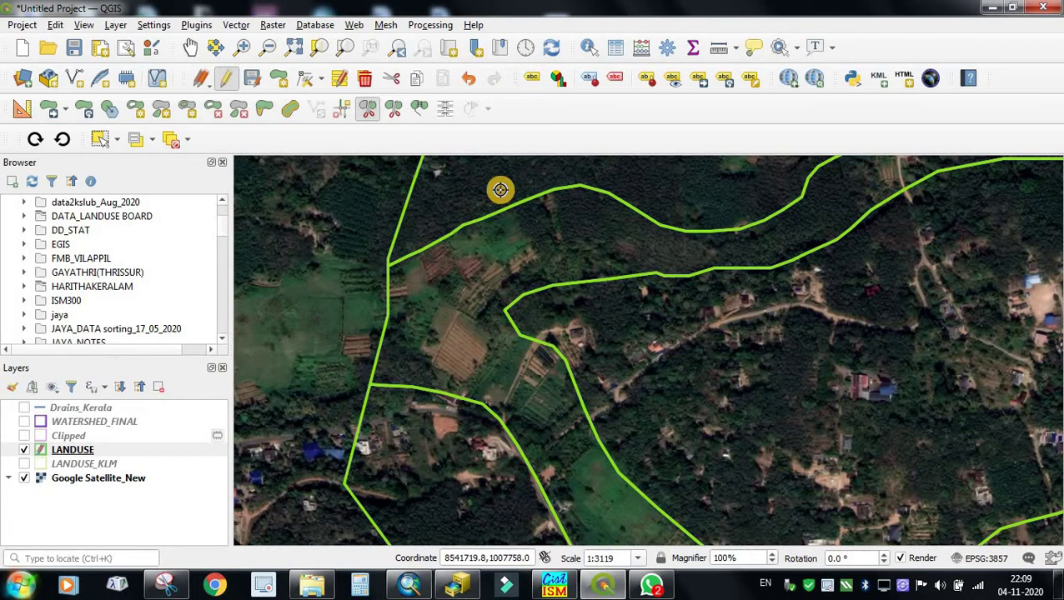
pyautogui.click(500, 190)
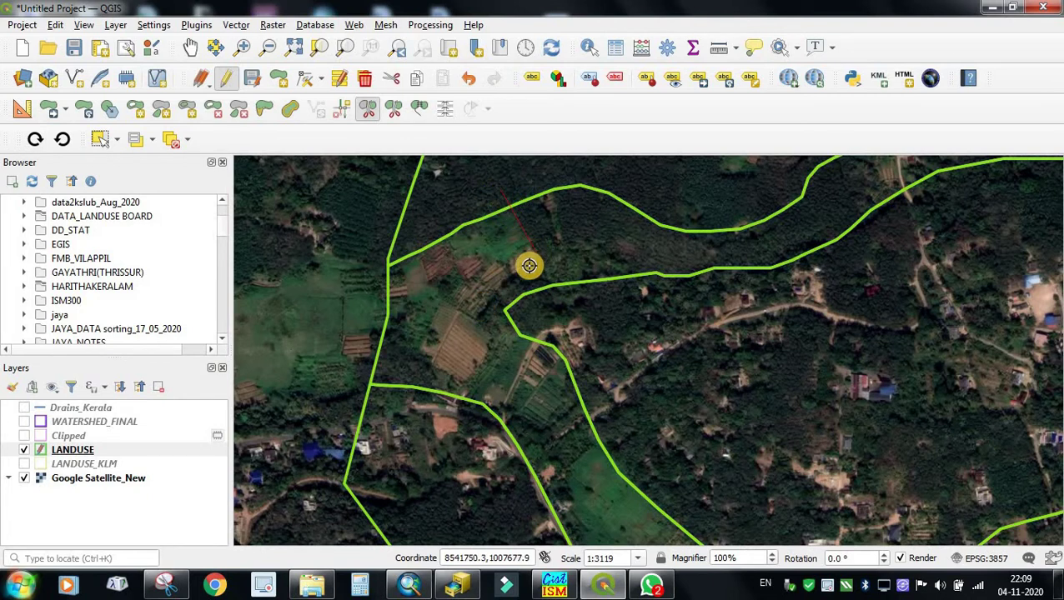
pyautogui.click(533, 254)
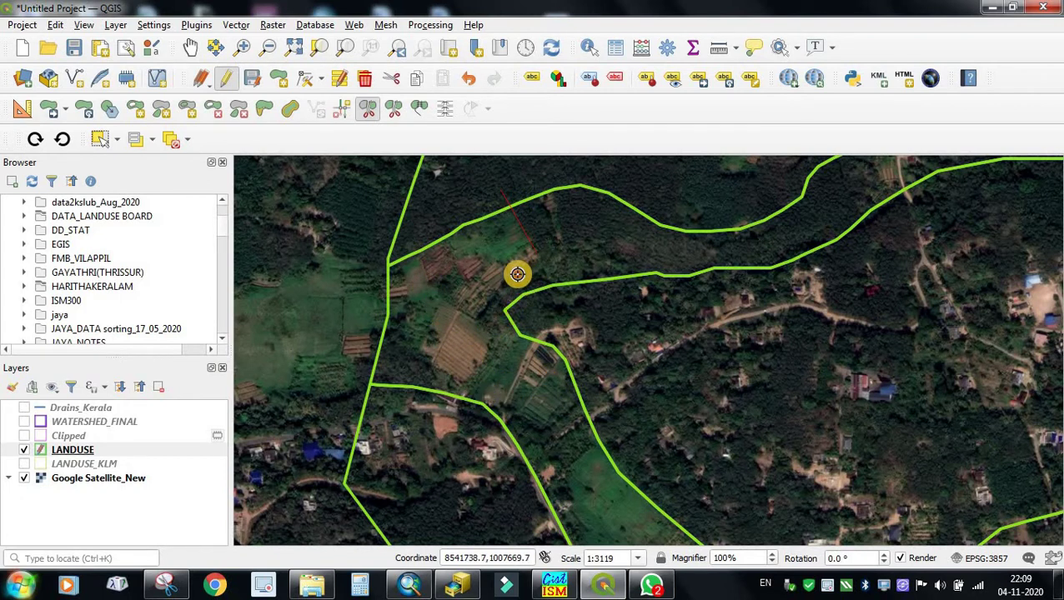
pyautogui.click(494, 295)
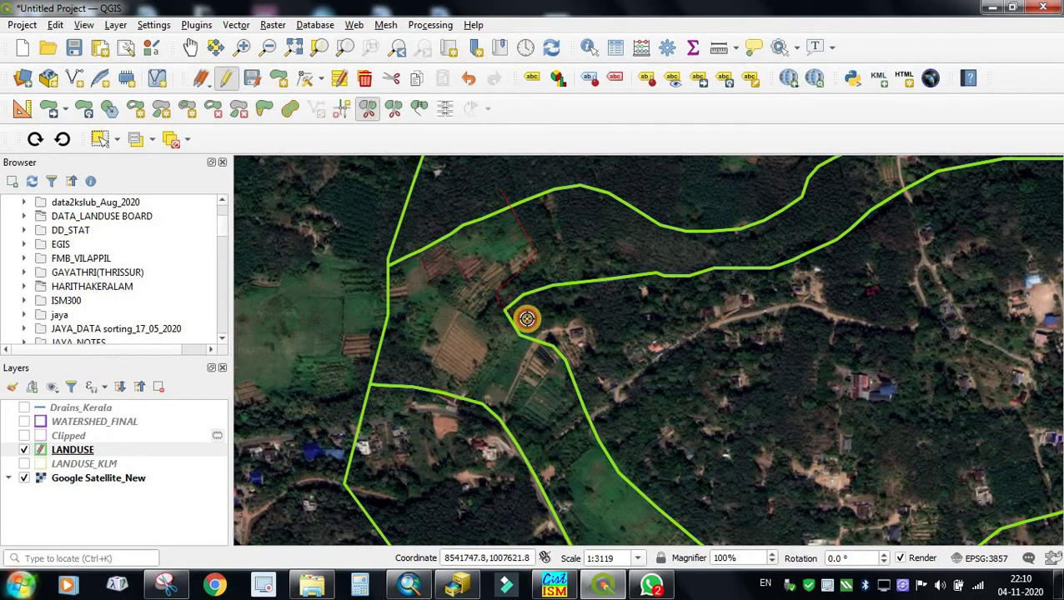
pyautogui.click(527, 318)
pyautogui.rightClick(527, 318)
# - Split the valley polygon across its southern arm below the cultivated fields, and separate the small wooded corner at the western boundary
pyautogui.click(502, 415)
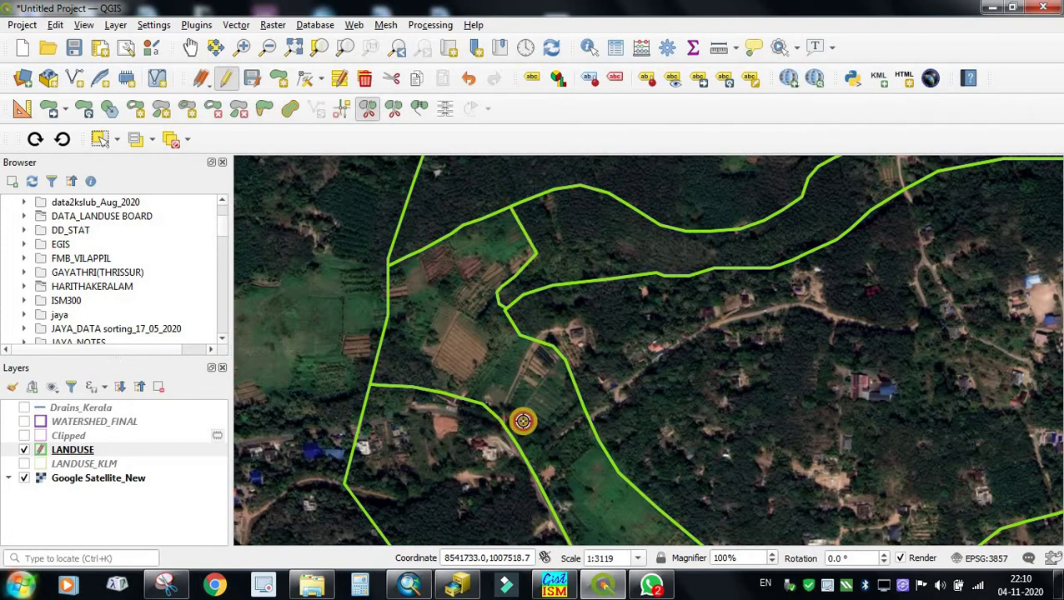
pyautogui.click(542, 429)
pyautogui.click(598, 370)
pyautogui.rightClick(599, 370)
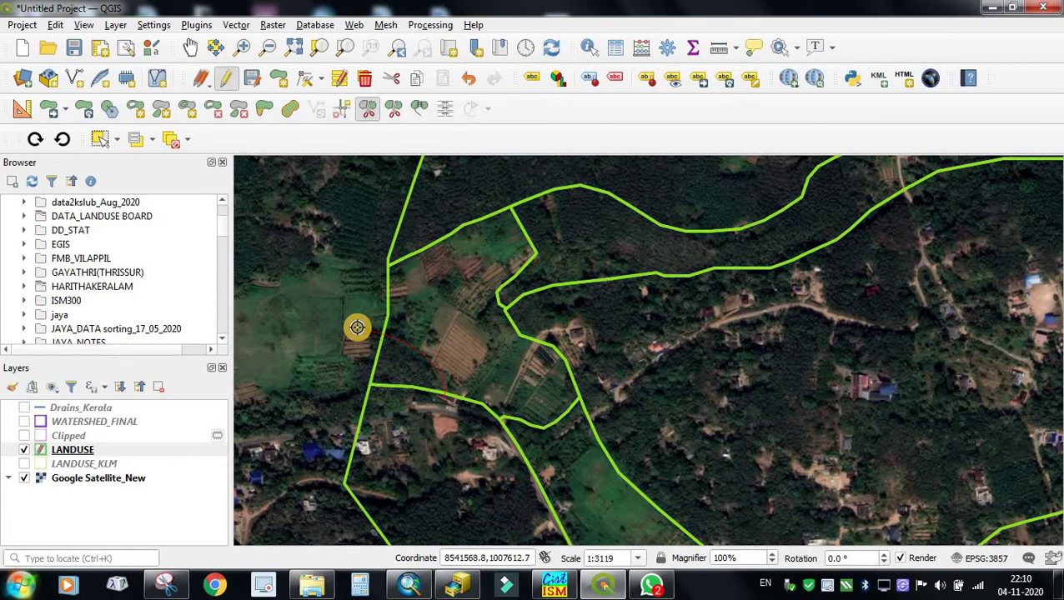
pyautogui.click(357, 327)
pyautogui.rightClick(357, 327)
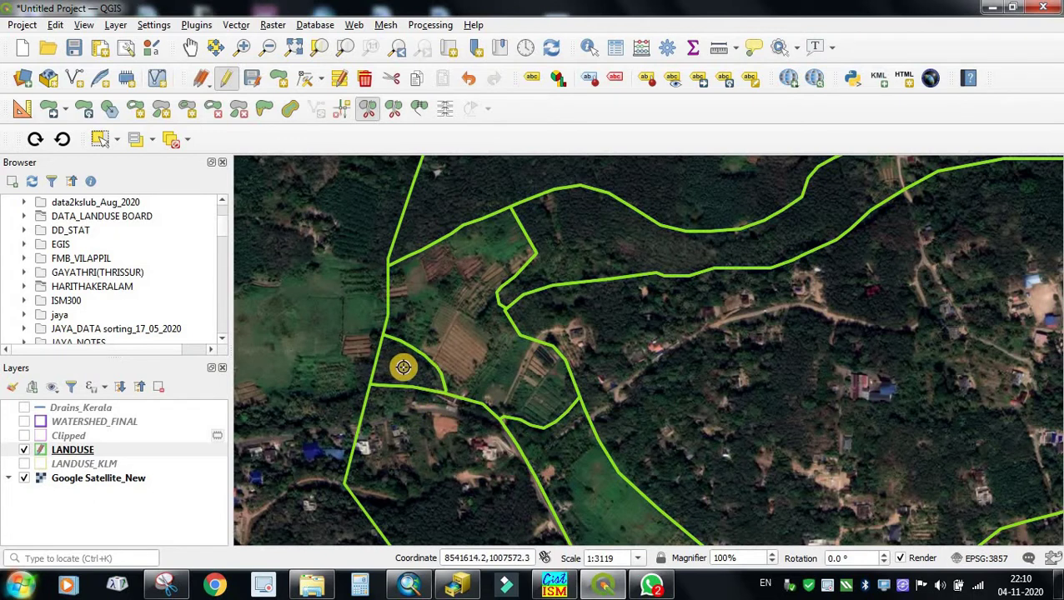
# - Split the northern valley arm at the western and eastern ends of the brown cultivated fields south of the ponds
pyautogui.scroll(1, 406, 367)
pyautogui.scroll(-1, 589, 337)
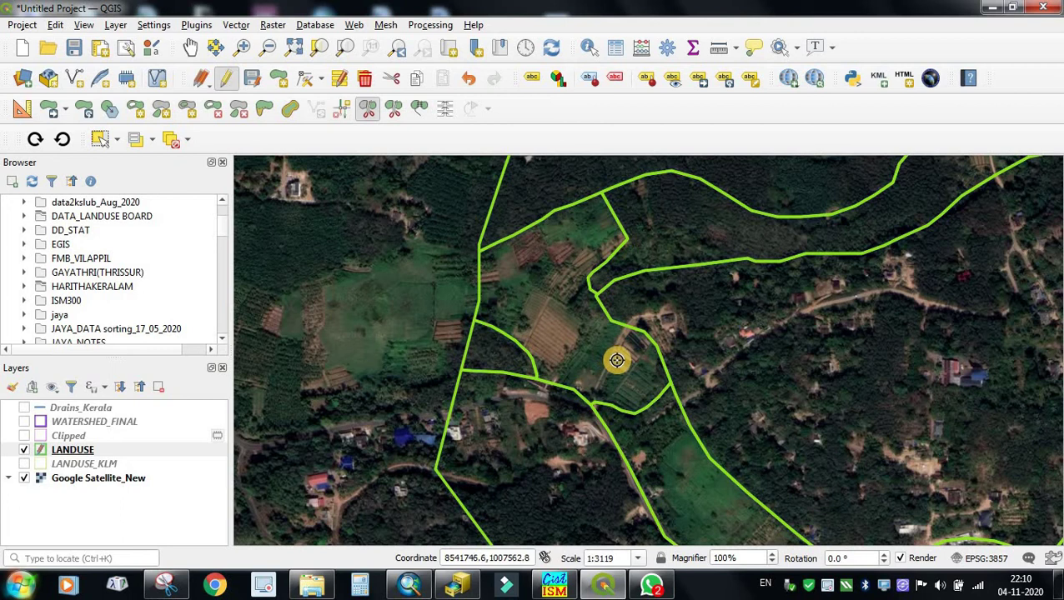
pyautogui.press('space')
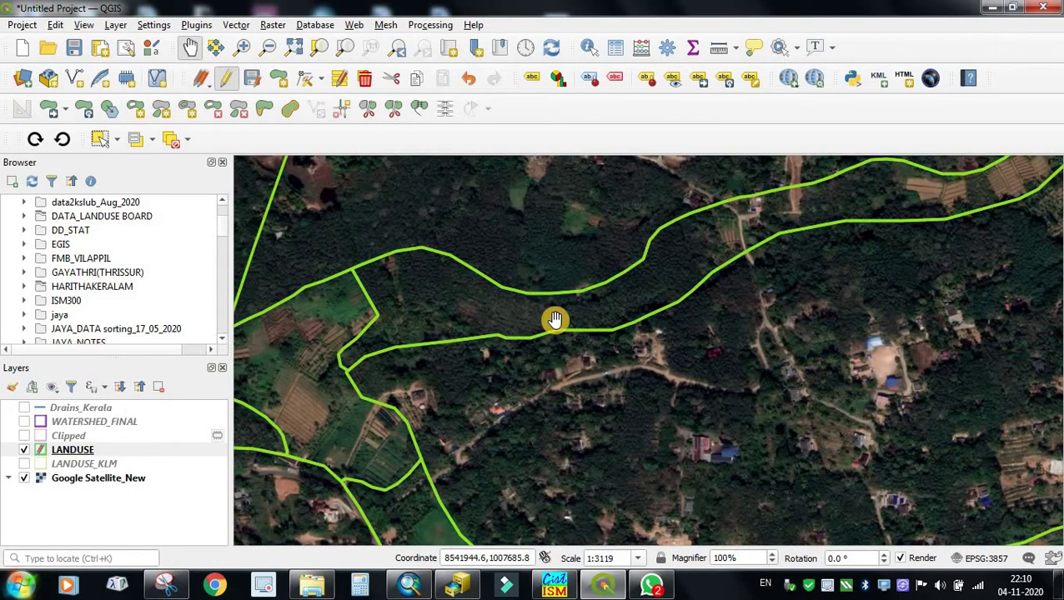
pyautogui.moveTo(632, 295); pyautogui.dragTo(443, 348)
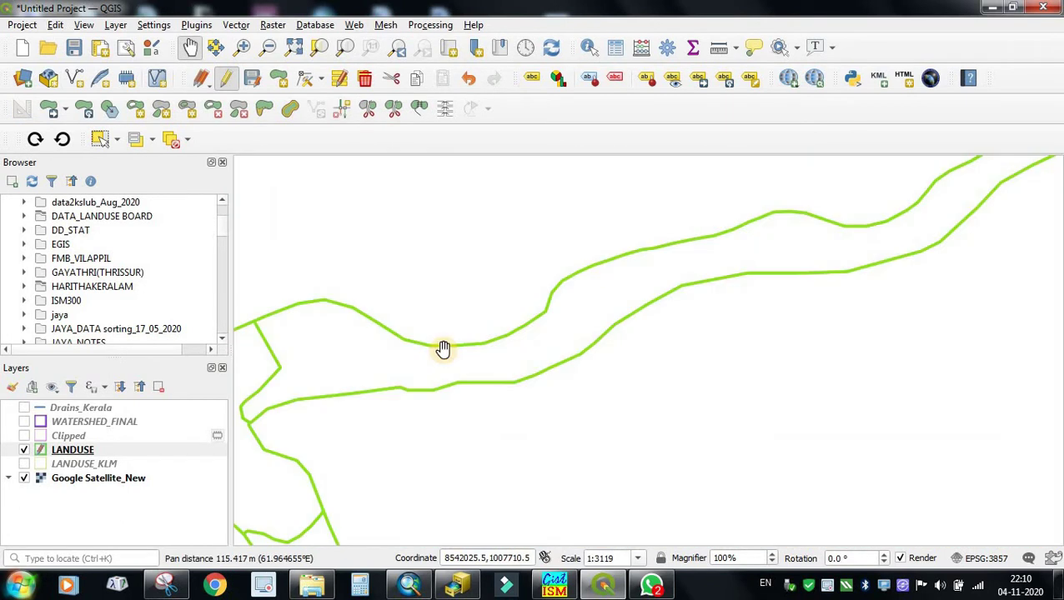
pyautogui.moveTo(361, 356); pyautogui.dragTo(393, 348)
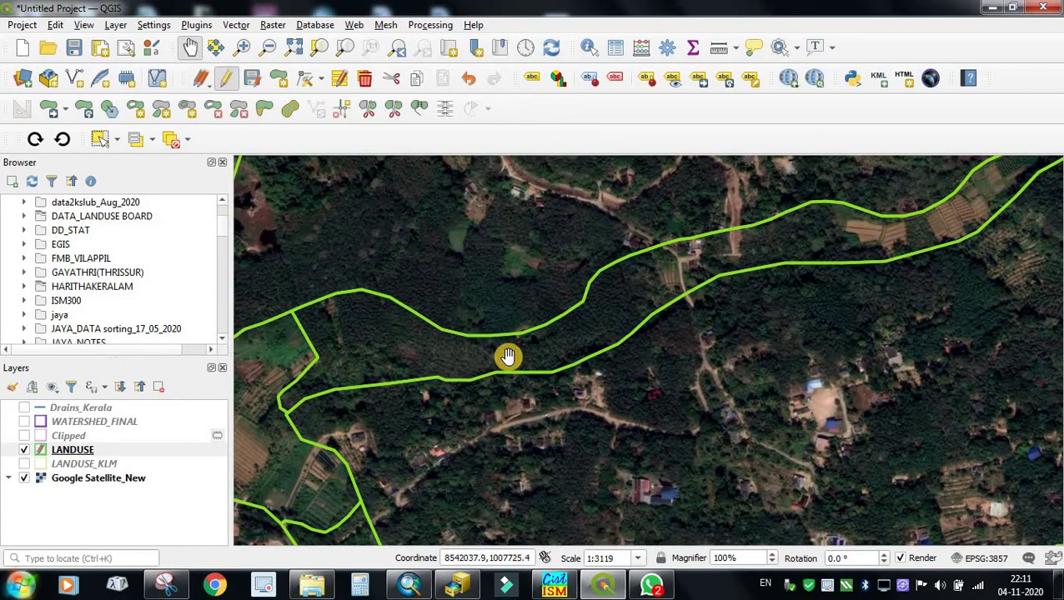
pyautogui.moveTo(739, 244); pyautogui.dragTo(518, 342)
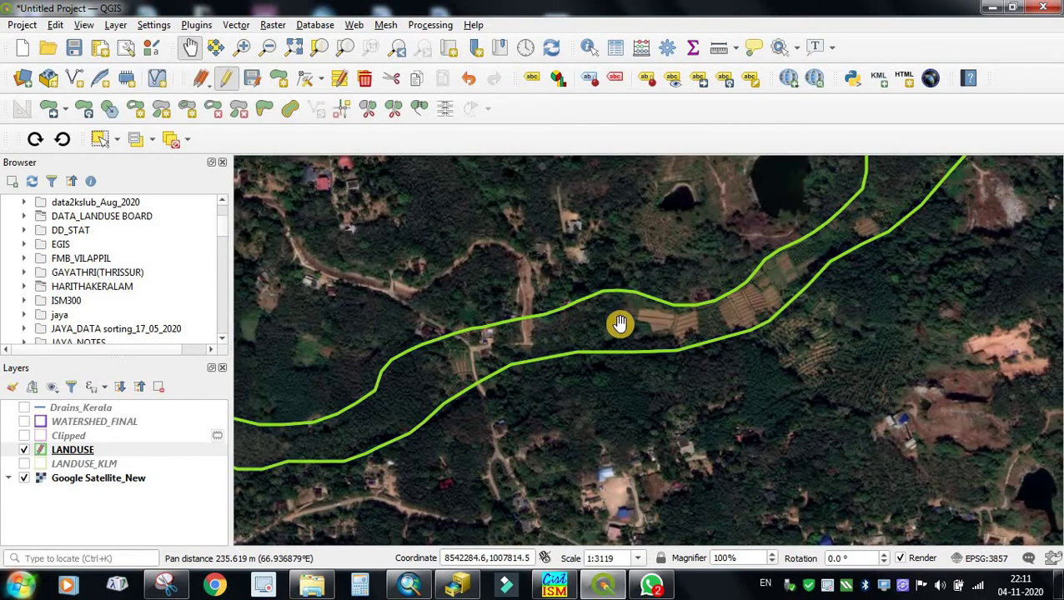
pyautogui.press('v')
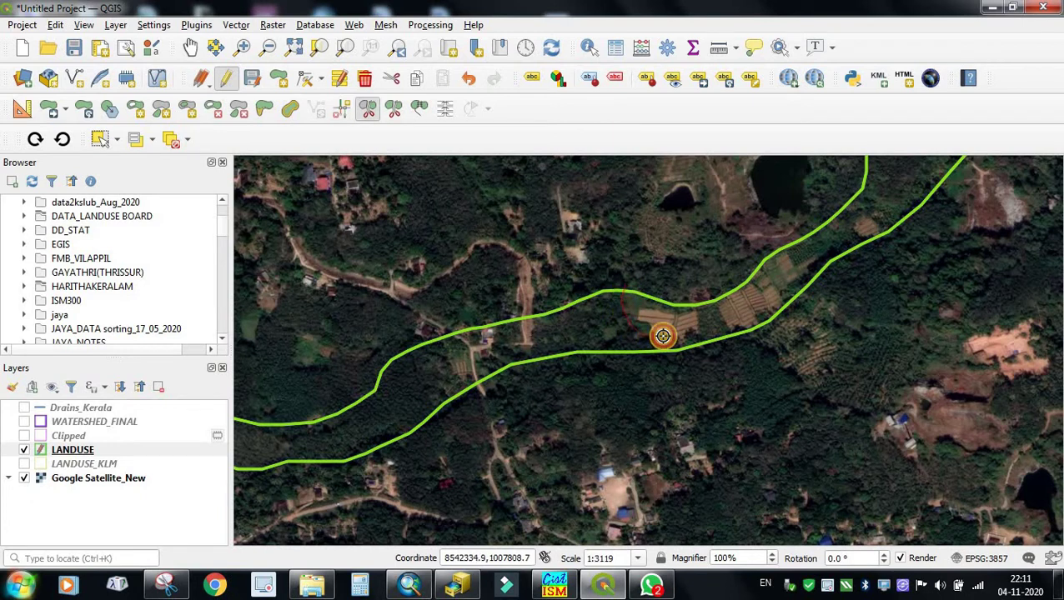
pyautogui.scroll(1, 681, 365)
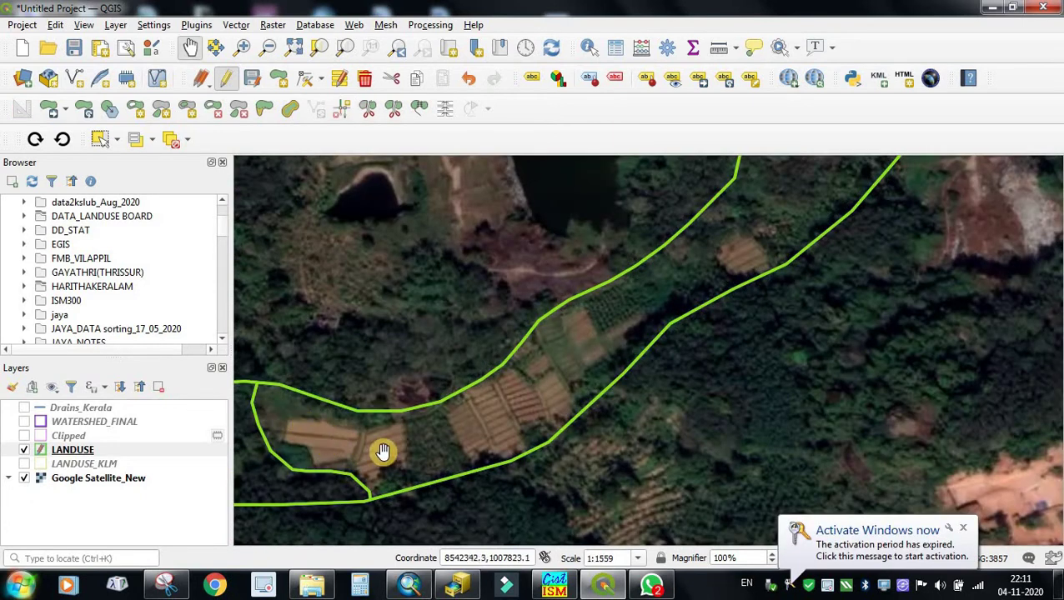
pyautogui.moveTo(615, 353); pyautogui.dragTo(581, 397)
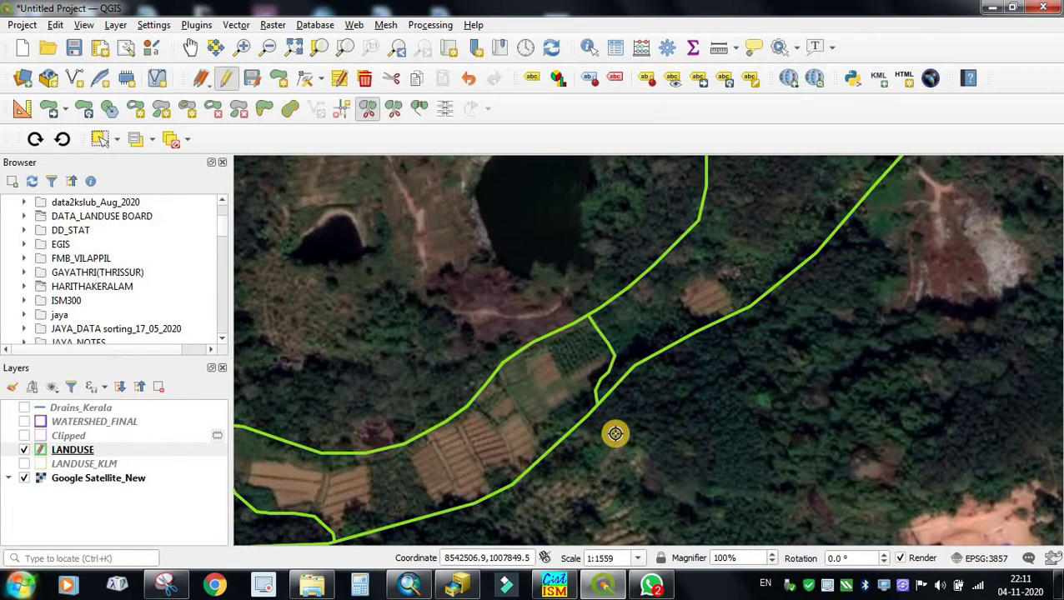
# - Split the northern valley arm across its narrow section just west of the small field plots near the large pond
pyautogui.scroll(-1, 615, 433)
pyautogui.moveTo(615, 433); pyautogui.dragTo(666, 293)
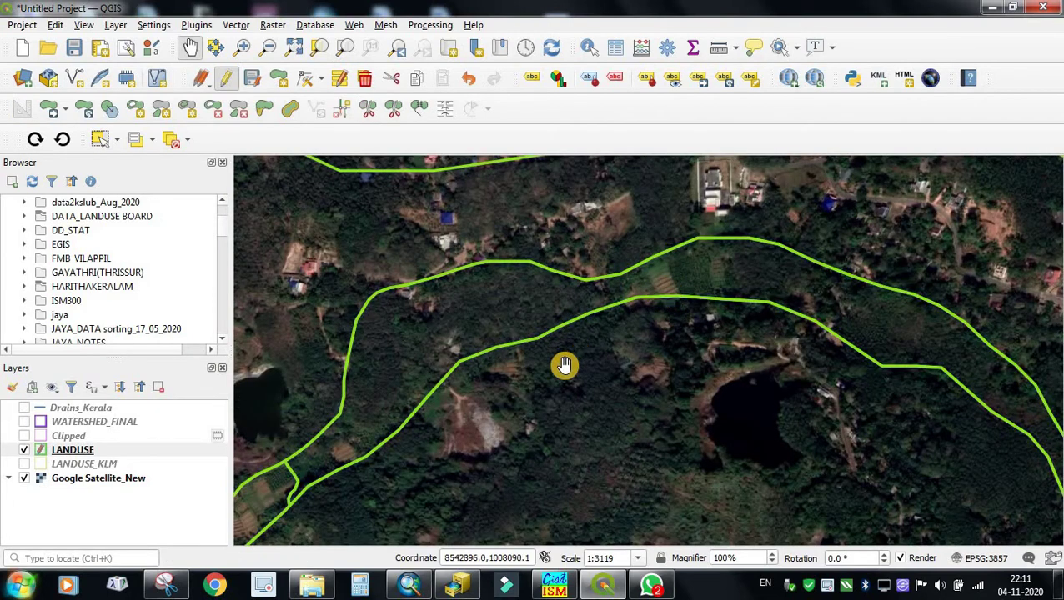
pyautogui.moveTo(569, 303); pyautogui.dragTo(516, 334)
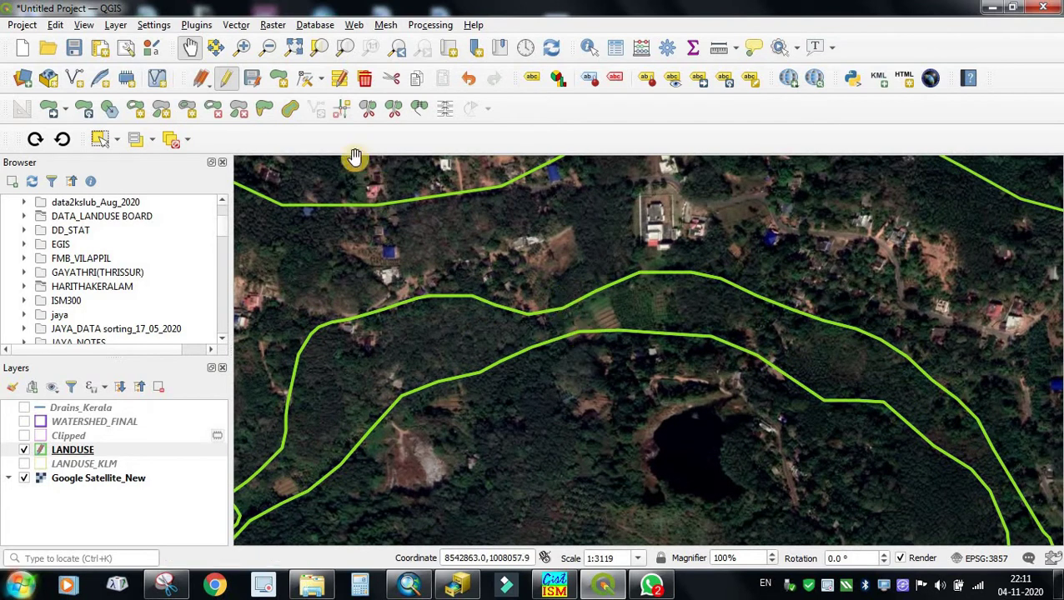
pyautogui.click(368, 109)
pyautogui.click(557, 293)
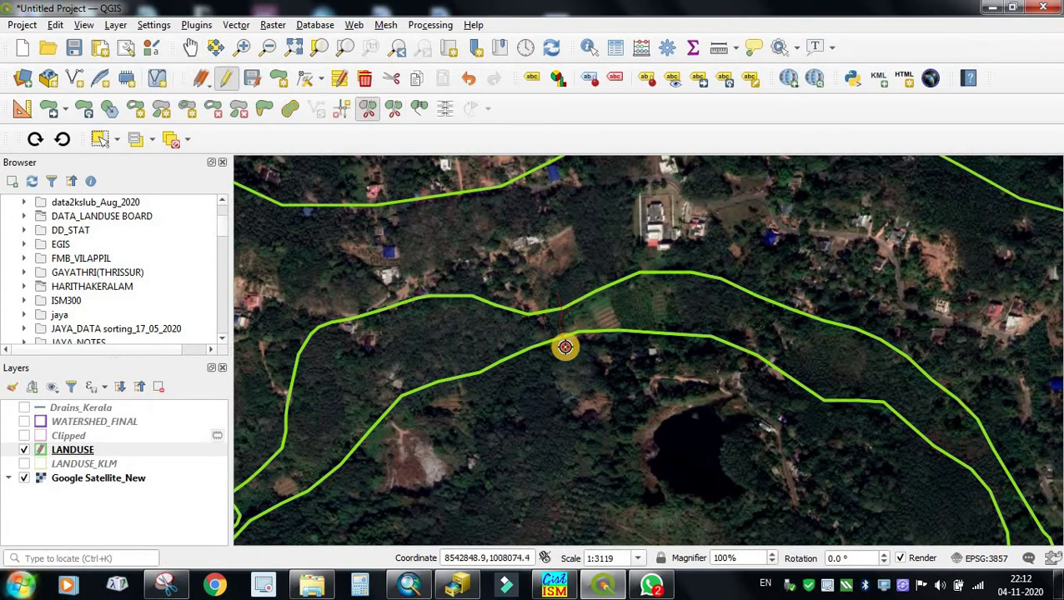
pyautogui.click(571, 361)
pyautogui.rightClick(619, 341)
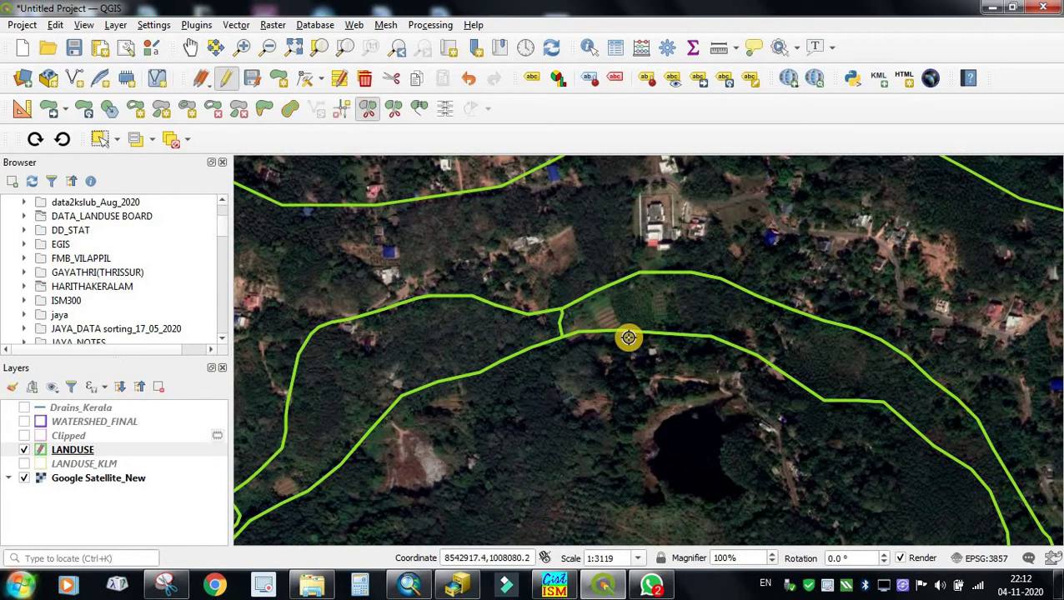
# - Split the valley polygon around the cultivated fields at its southeastern fork, following their northern and eastern edges
pyautogui.press('Right')
pyautogui.press('Right')
pyautogui.press('Down')
pyautogui.press('Down')
pyautogui.press('Down')
pyautogui.press('Down')
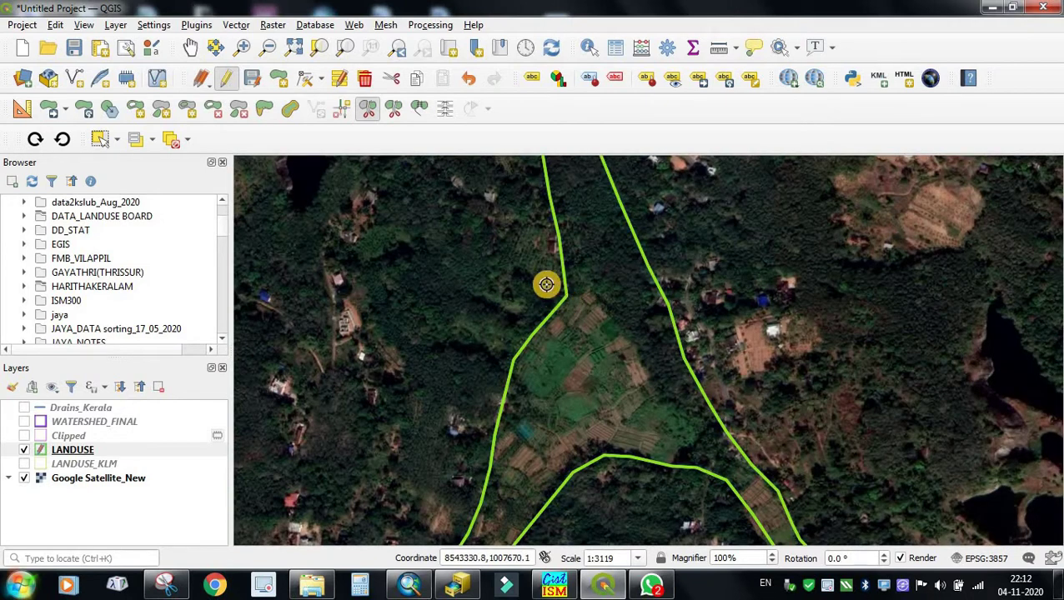
pyautogui.click(540, 281)
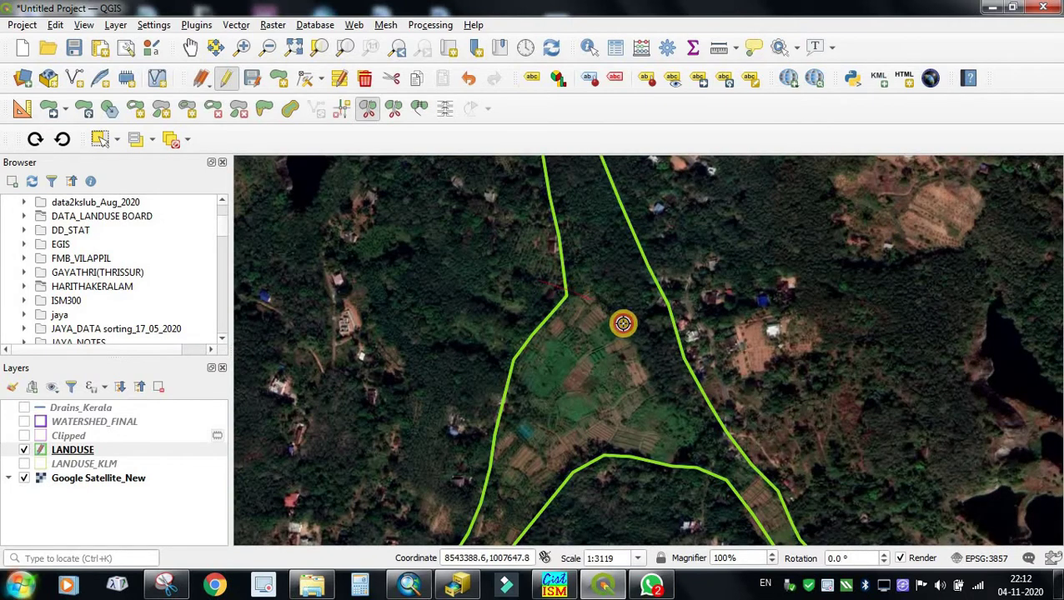
pyautogui.click(643, 360)
pyautogui.click(692, 425)
pyautogui.click(673, 464)
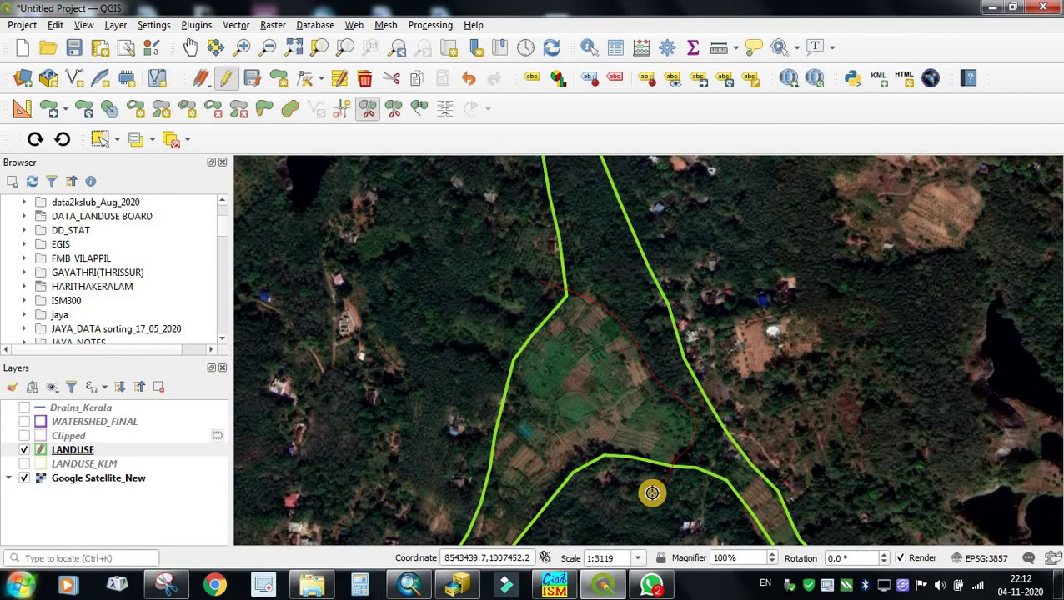
pyautogui.rightClick(652, 493)
pyautogui.click(190, 47)
pyautogui.scroll(-2, 636, 362)
pyautogui.moveTo(636, 362); pyautogui.dragTo(789, 371)
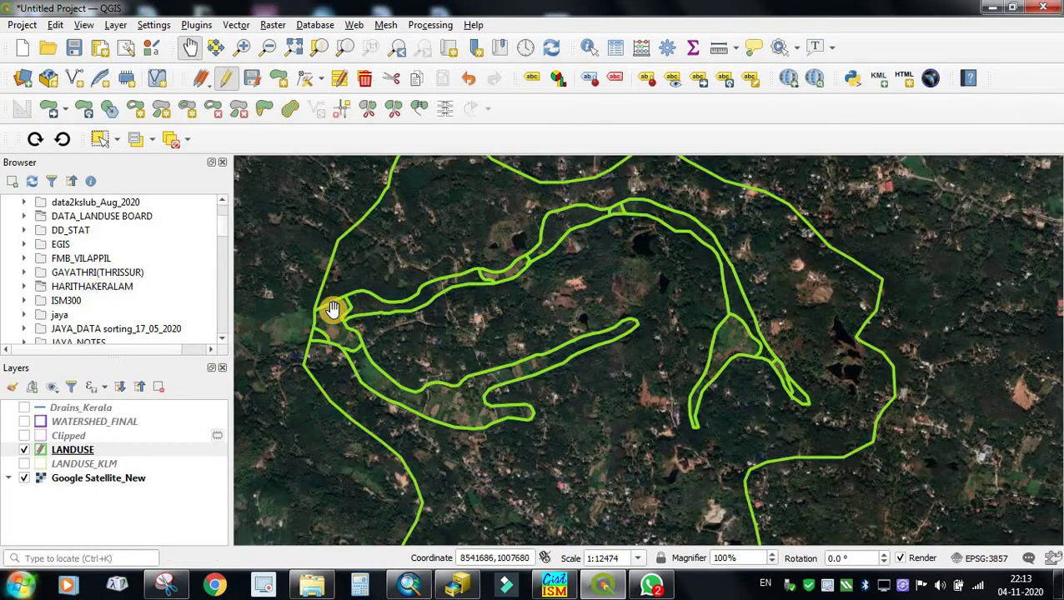
# - Split the southern valley arm along the northwestern edge of the open green field beside the road
pyautogui.scroll(2, 344, 392)
pyautogui.moveTo(344, 393); pyautogui.dragTo(451, 309)
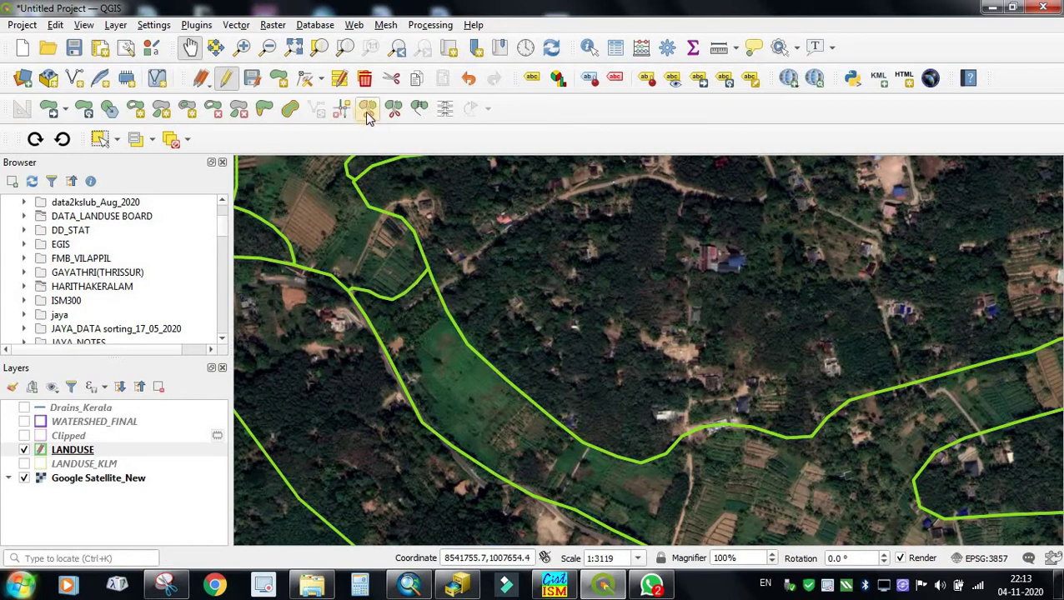
pyautogui.click(367, 111)
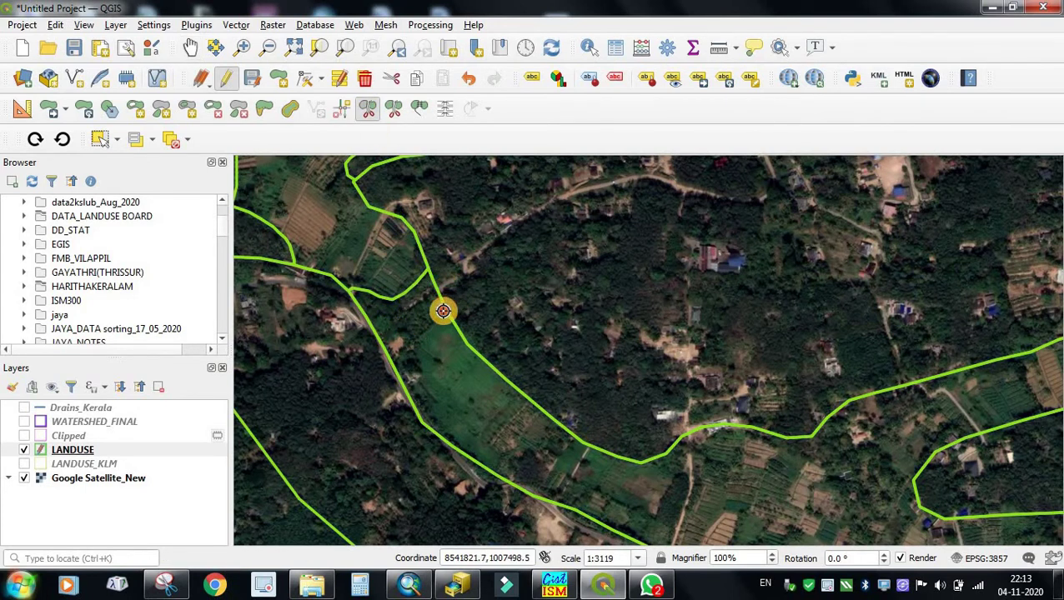
pyautogui.press('space')
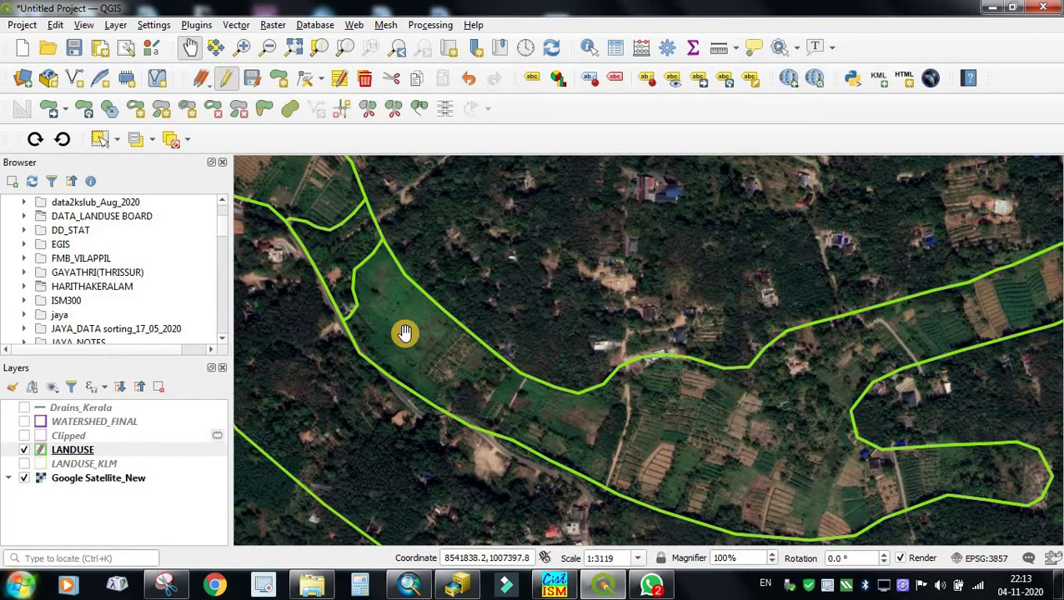
# - Split the southern valley arm between the green field and the plots southeast of it, and separate the rounded wooded patch along the road
pyautogui.scroll(1, 404, 333)
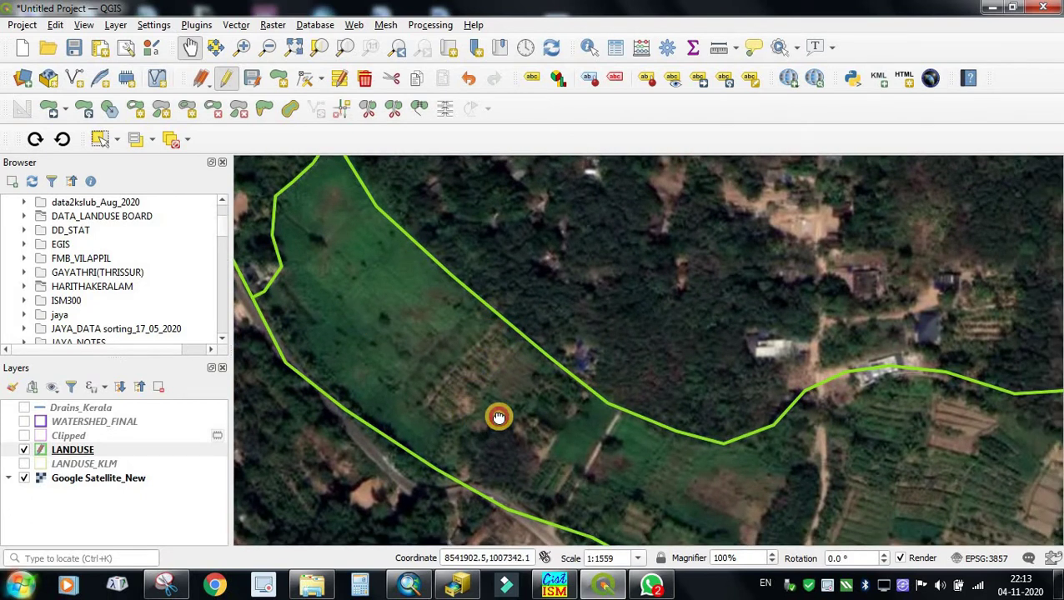
pyautogui.moveTo(497, 416); pyautogui.dragTo(509, 406)
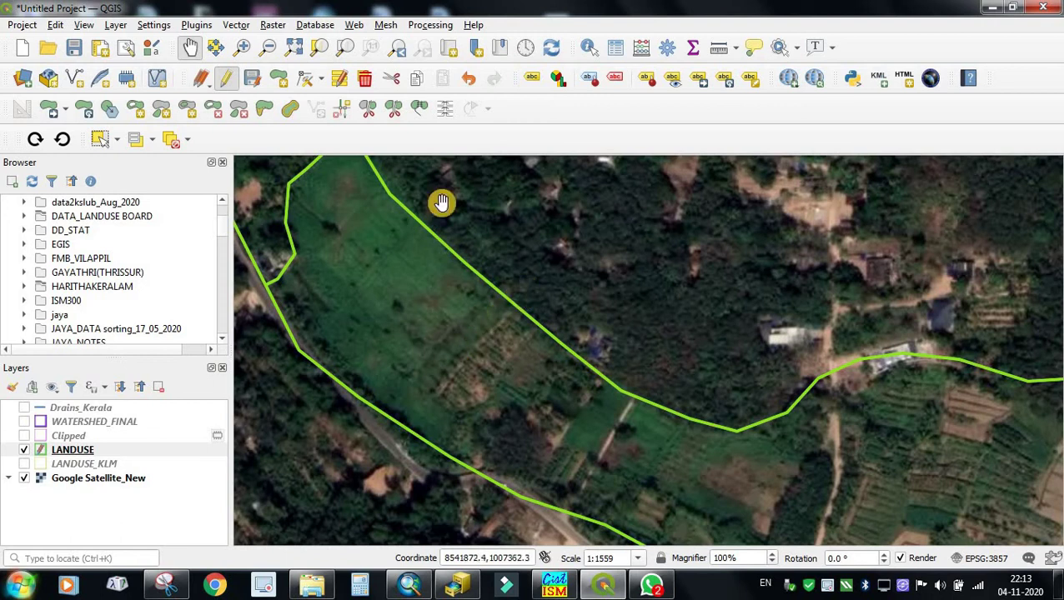
pyautogui.press('v')
pyautogui.click(514, 299)
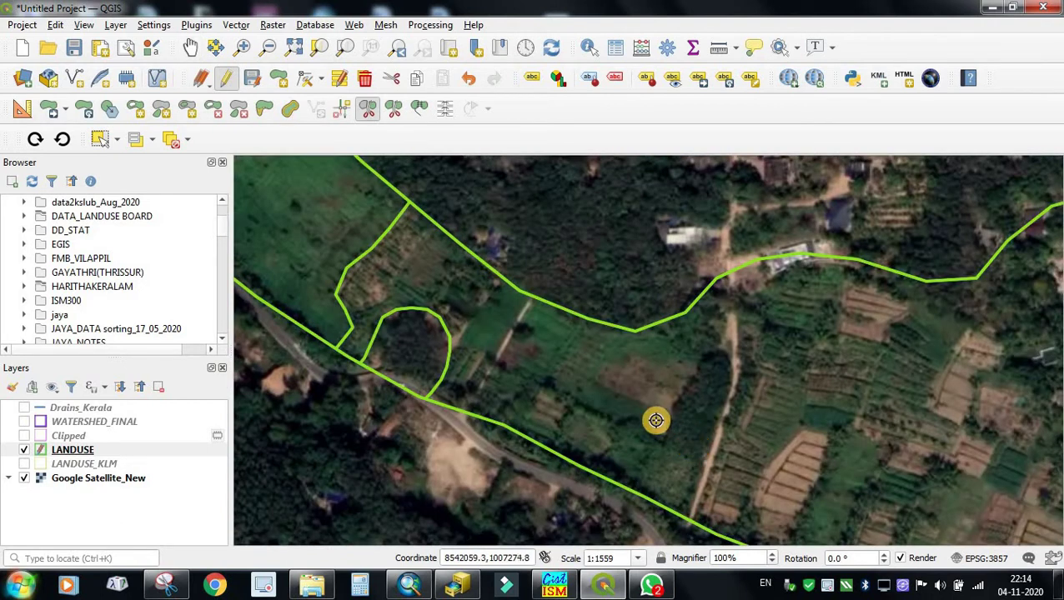
# - Try to split off the wooded patch beside the dirt track inside the southern valley arm with a looping split line
pyautogui.click(190, 47)
pyautogui.moveTo(541, 376); pyautogui.dragTo(551, 318)
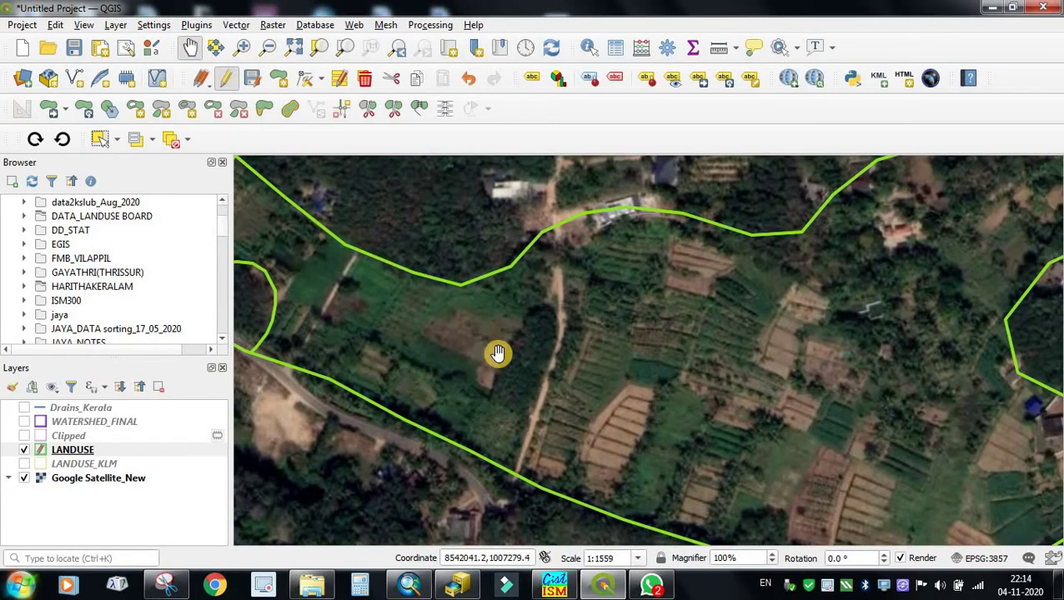
pyautogui.click(373, 114)
pyautogui.moveTo(491, 371)
pyautogui.mouseDown()
pyautogui.moveTo(493, 386)
pyautogui.moveTo(481, 340)
pyautogui.mouseUp()
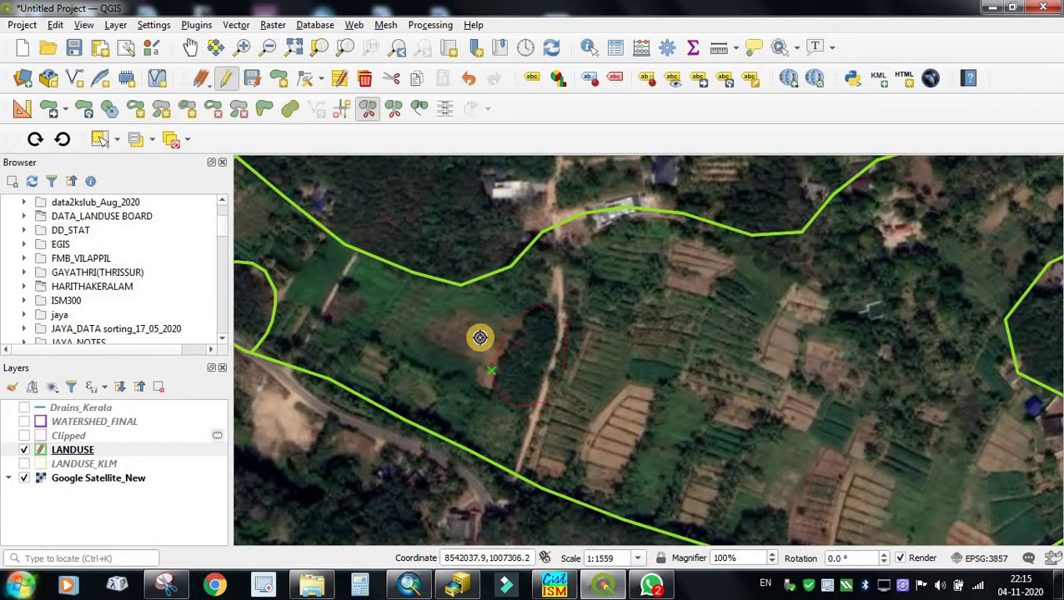
pyautogui.rightClick(479, 336)
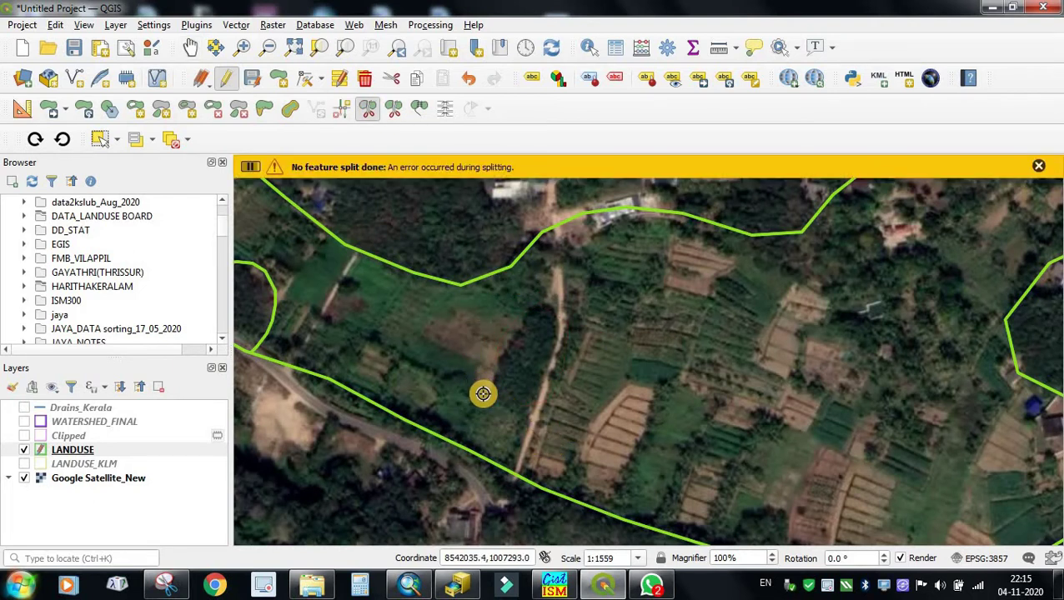
pyautogui.click(1038, 166)
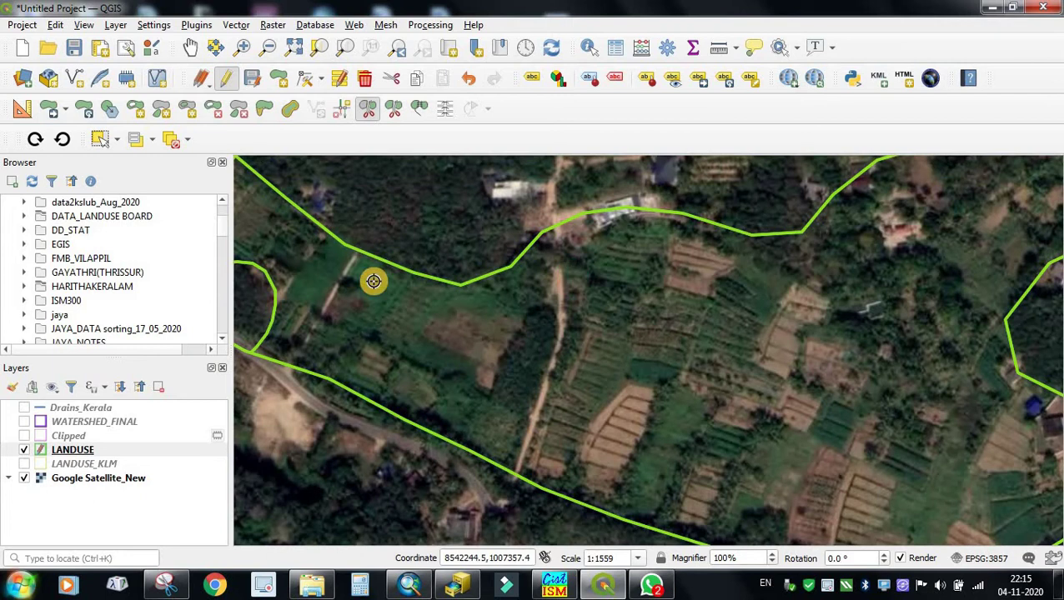
# - Outline the wooded patch beside the dirt track with Fill Ring and give the new parcel the CODE PPC
pyautogui.click(187, 117)
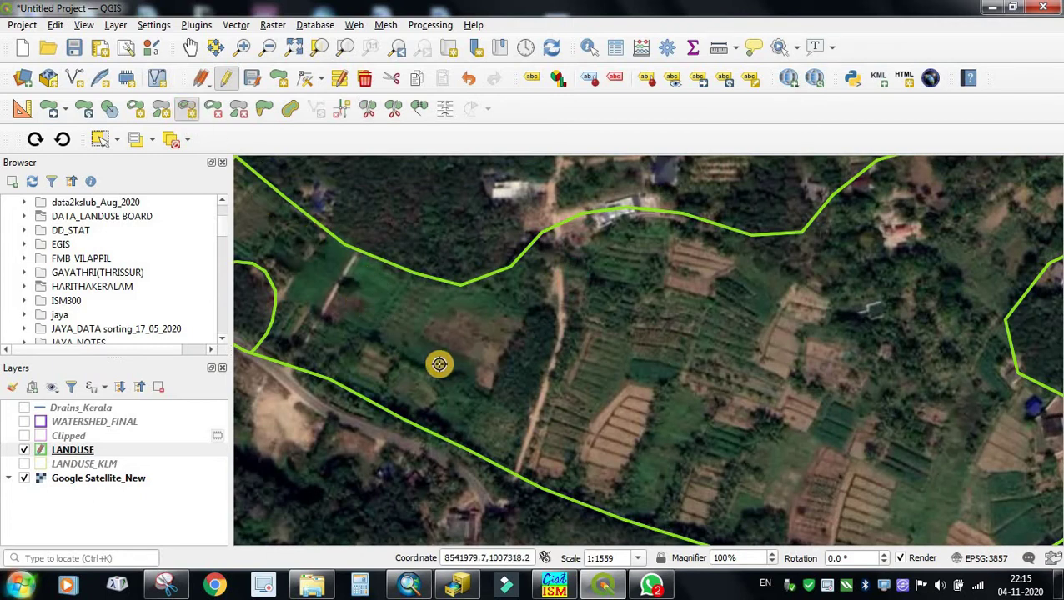
pyautogui.click(487, 389)
pyautogui.click(521, 410)
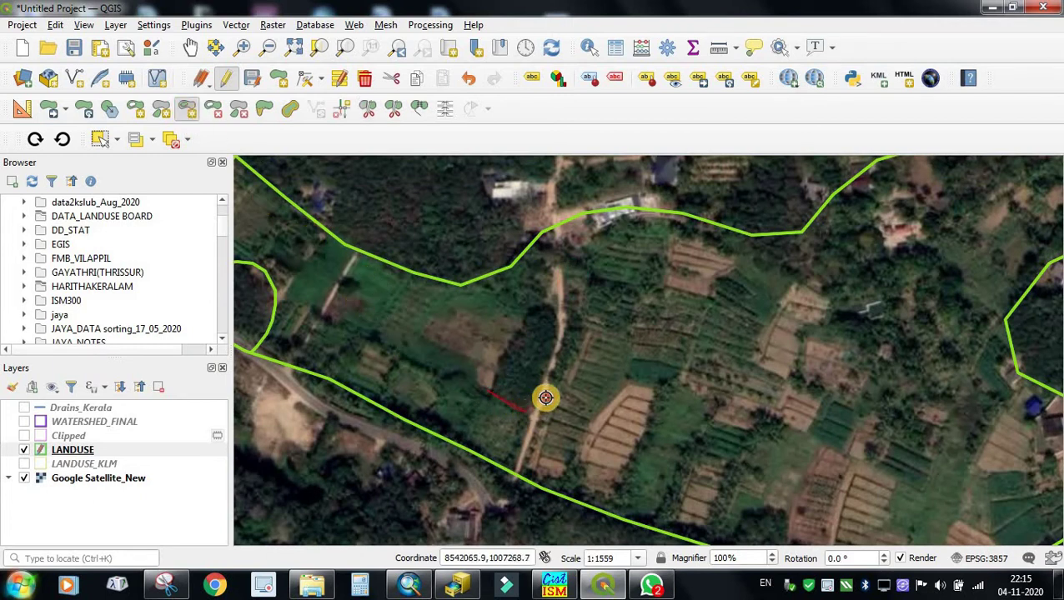
pyautogui.click(570, 358)
pyautogui.click(559, 317)
pyautogui.click(544, 305)
pyautogui.click(528, 311)
pyautogui.click(519, 325)
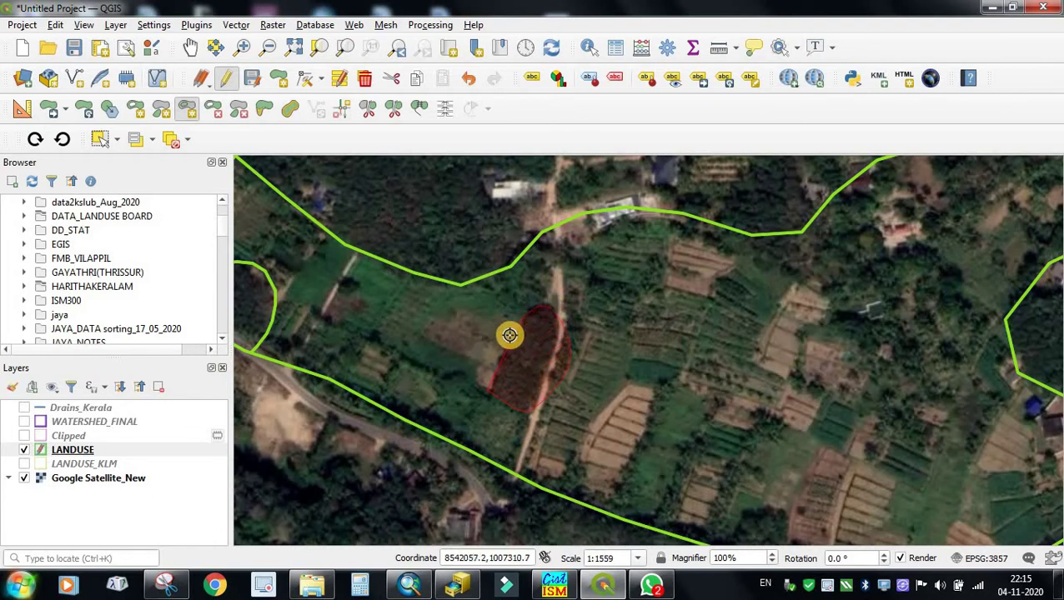
pyautogui.click(508, 336)
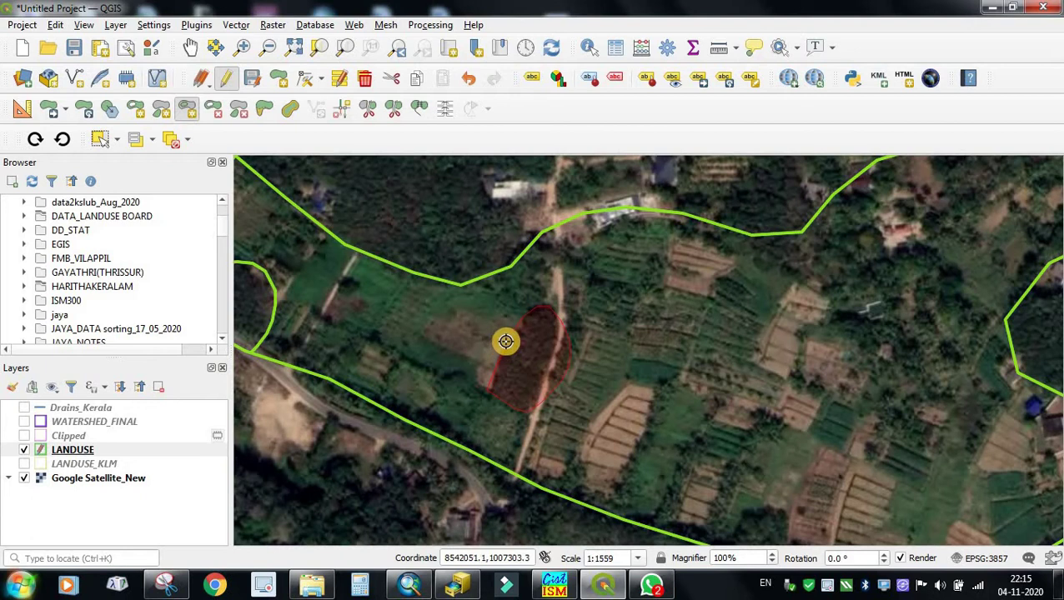
pyautogui.rightClick(506, 341)
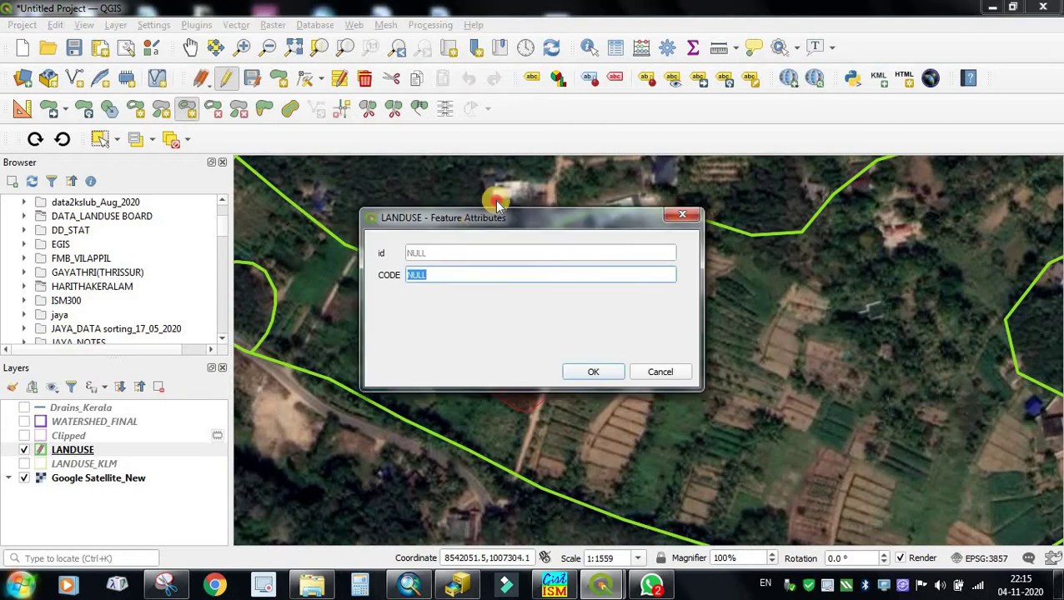
pyautogui.moveTo(497, 205); pyautogui.dragTo(706, 97)
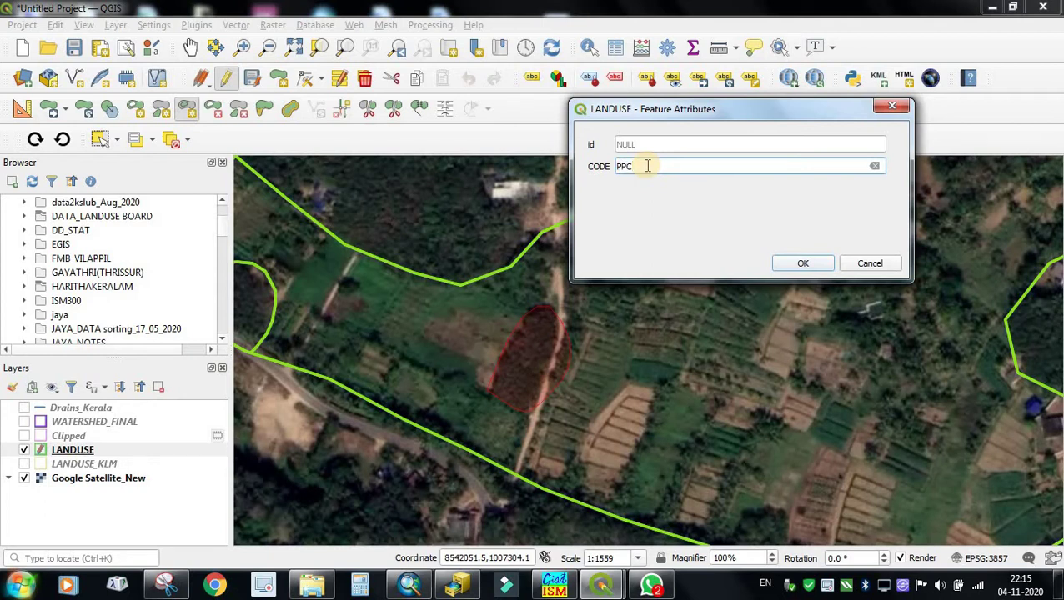
pyautogui.click(802, 263)
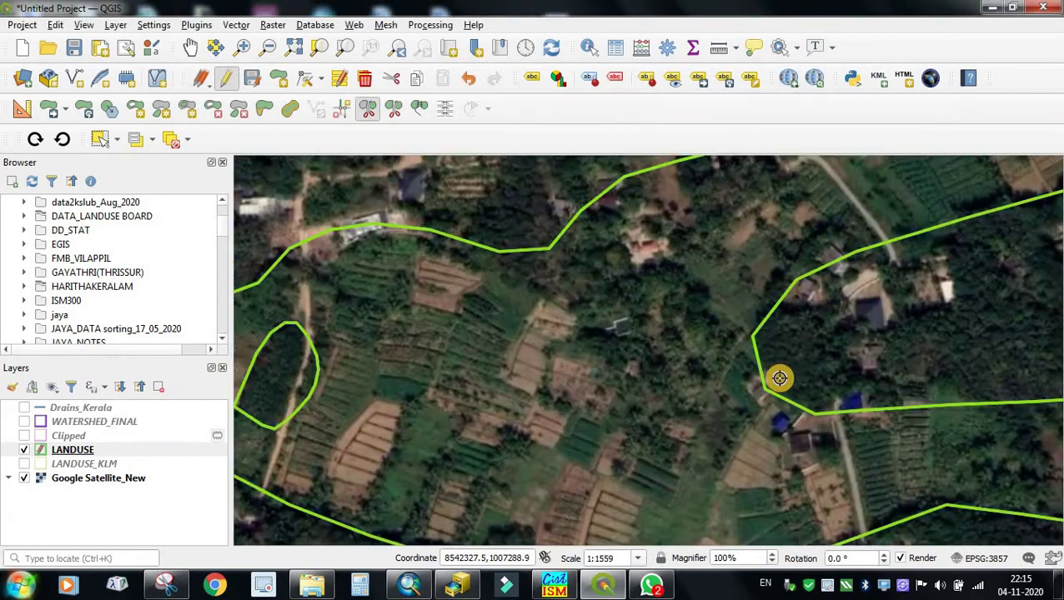
# - Split the southern valley polygon along the eastern edge of the cultivated fields, from the inner fork corner to the northern boundary
pyautogui.click(767, 380)
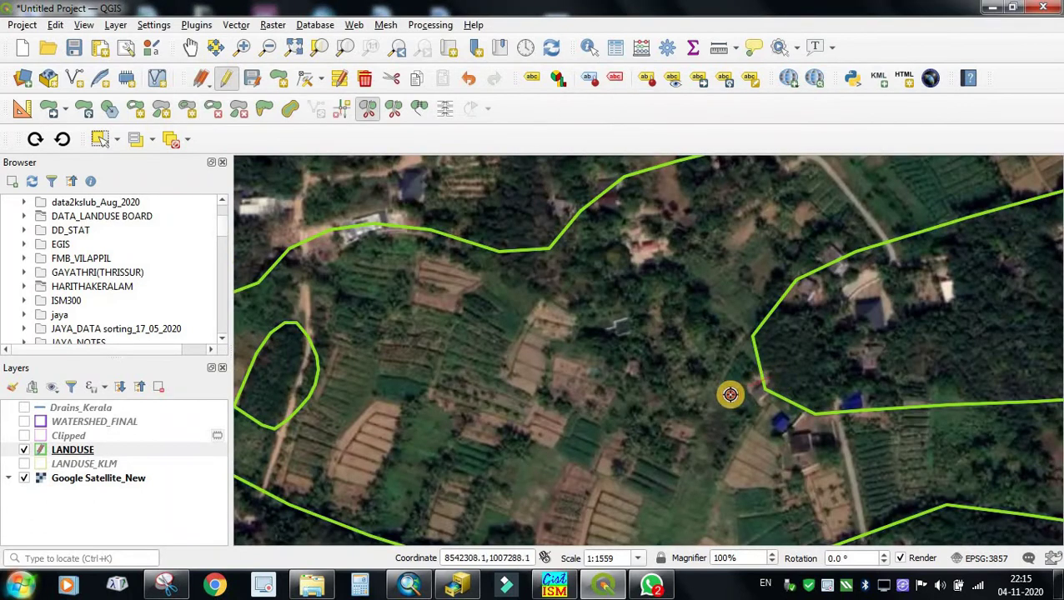
pyautogui.click(683, 449)
pyautogui.click(654, 448)
pyautogui.click(631, 429)
pyautogui.click(627, 382)
pyautogui.click(614, 357)
pyautogui.click(587, 330)
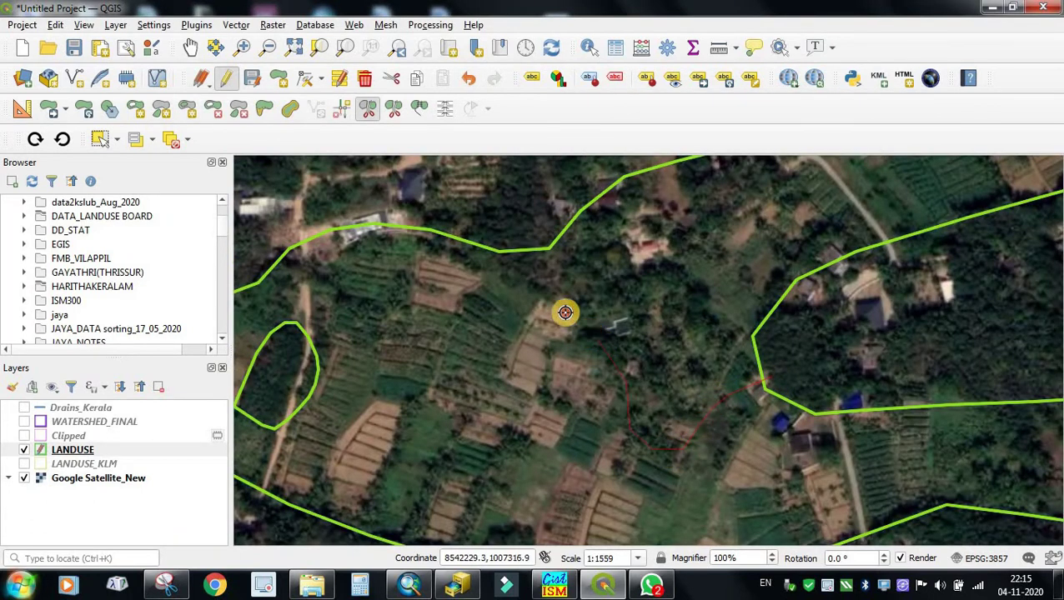
# - Split the northeastern branch of the southern valley across its width, along the western edge of the fields beside the road
pyautogui.click(760, 290)
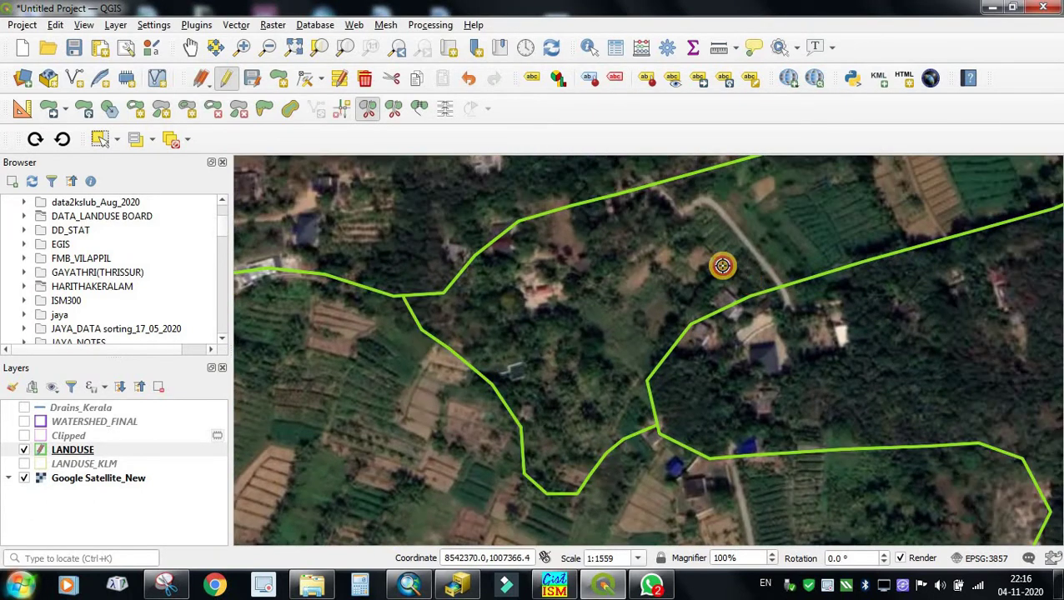
pyautogui.click(724, 263)
pyautogui.click(705, 235)
pyautogui.click(696, 212)
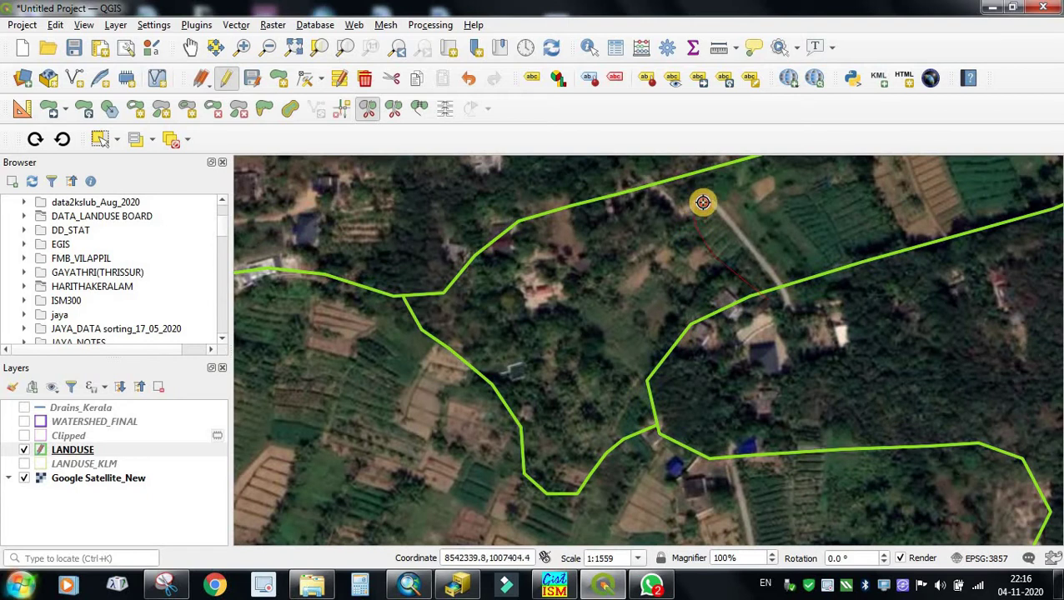
pyautogui.click(692, 160)
pyautogui.rightClick(688, 159)
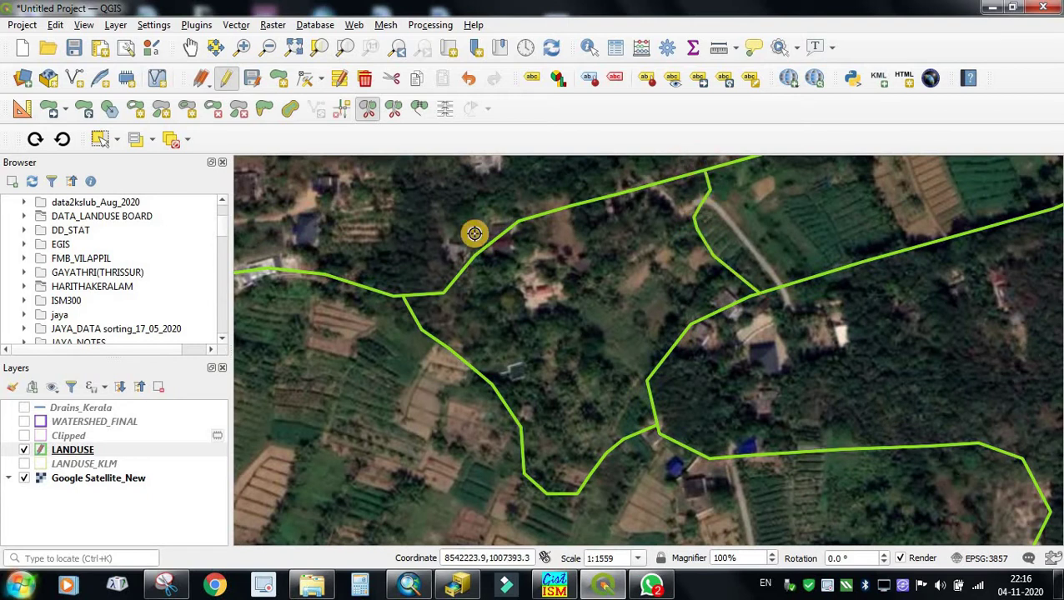
# - Split off the house plot on the northern valley boundary with a curved line around the building and its yard
pyautogui.click(475, 233)
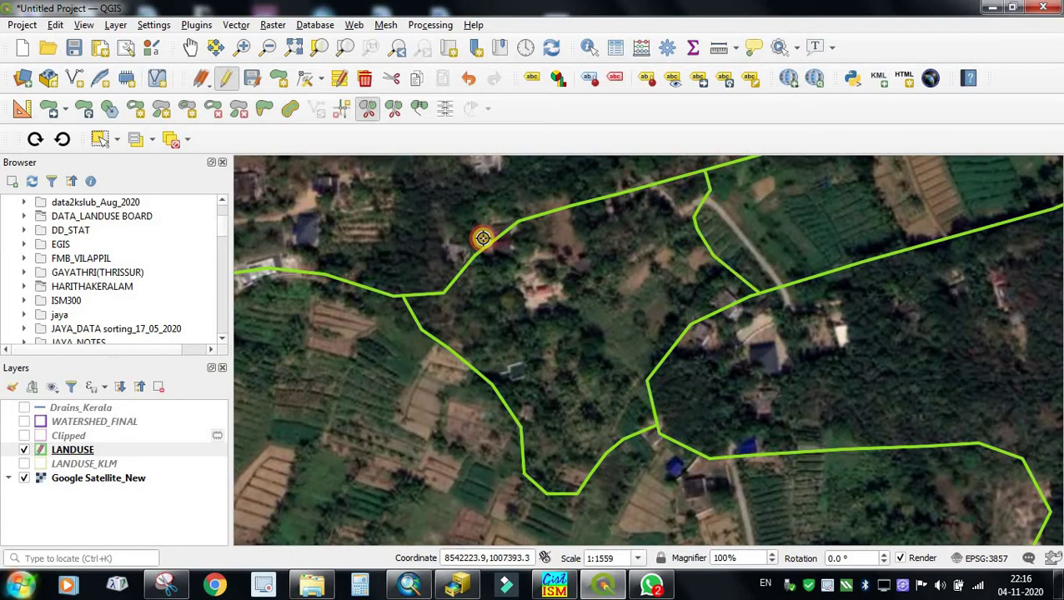
pyautogui.click(525, 307)
pyautogui.click(557, 309)
pyautogui.click(580, 289)
pyautogui.click(588, 259)
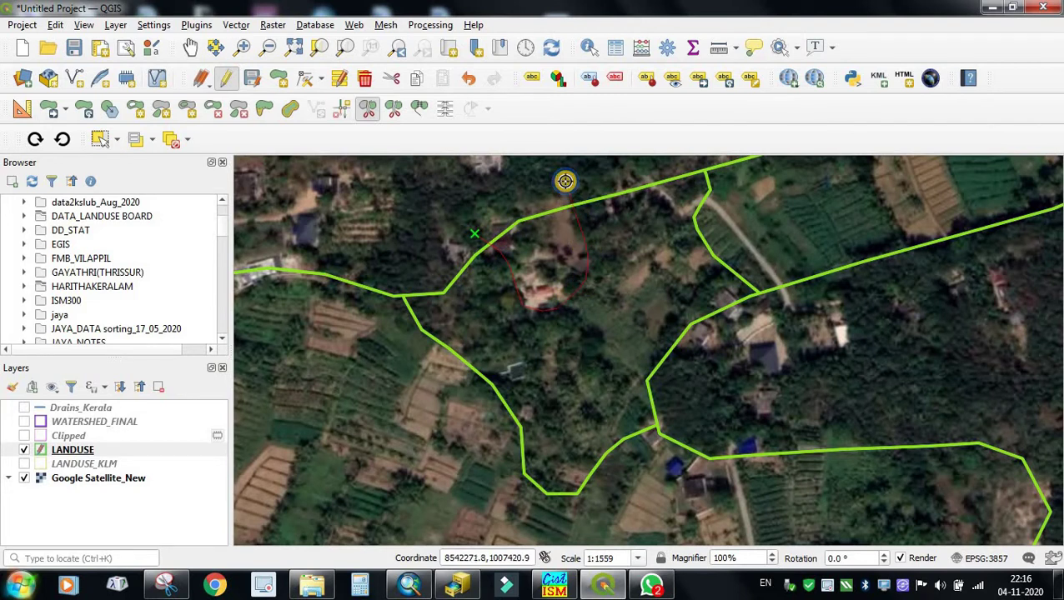
pyautogui.rightClick(566, 181)
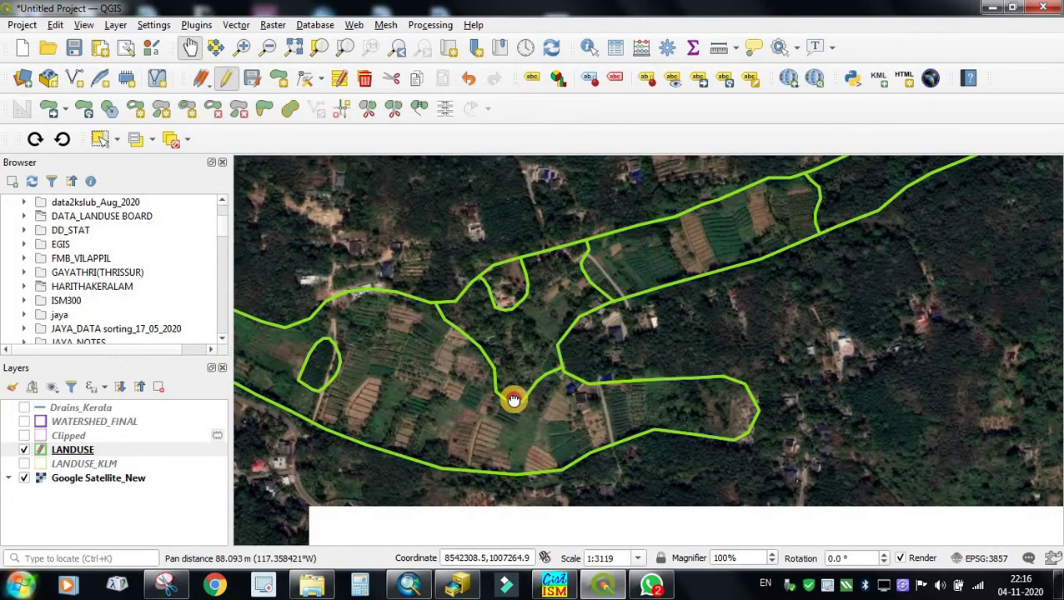
# - Review the split parcels across the southern valley and open the LANDUSE layer's attribute table
pyautogui.moveTo(512, 401); pyautogui.dragTo(409, 415)
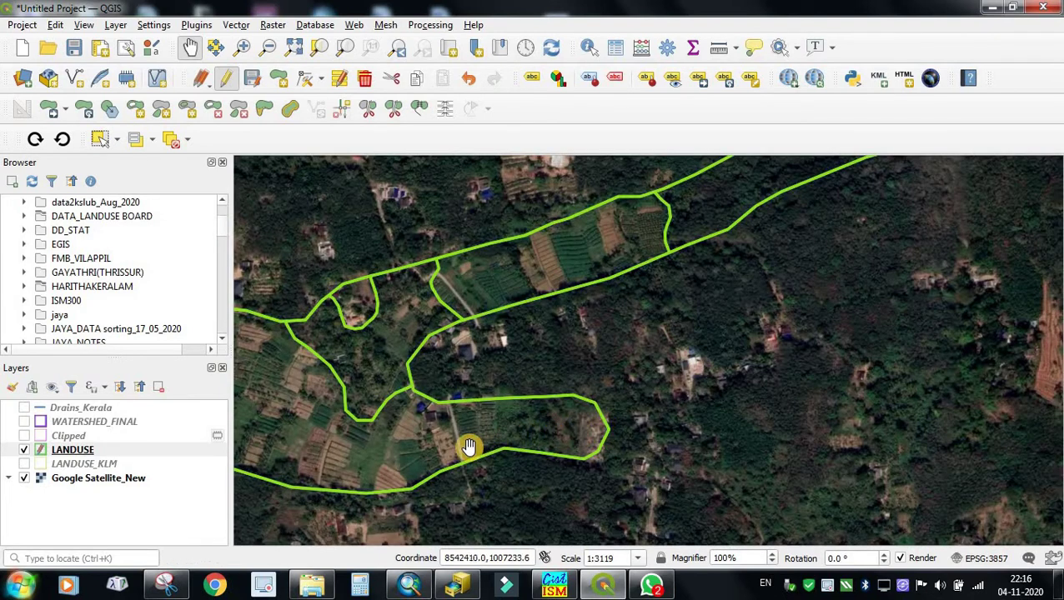
pyautogui.moveTo(421, 445); pyautogui.dragTo(695, 434)
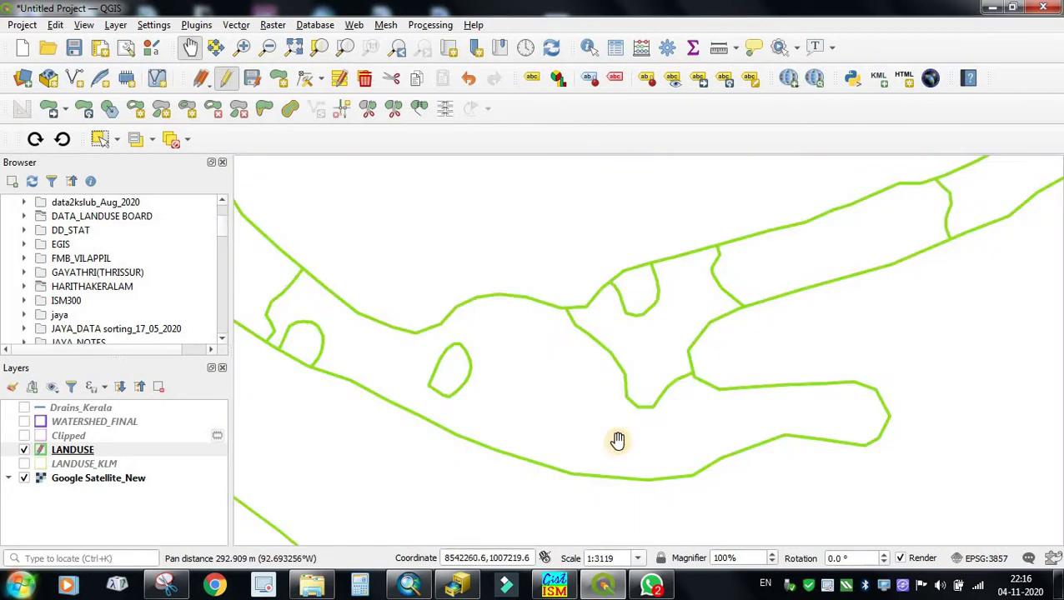
pyautogui.scroll(-1, 617, 440)
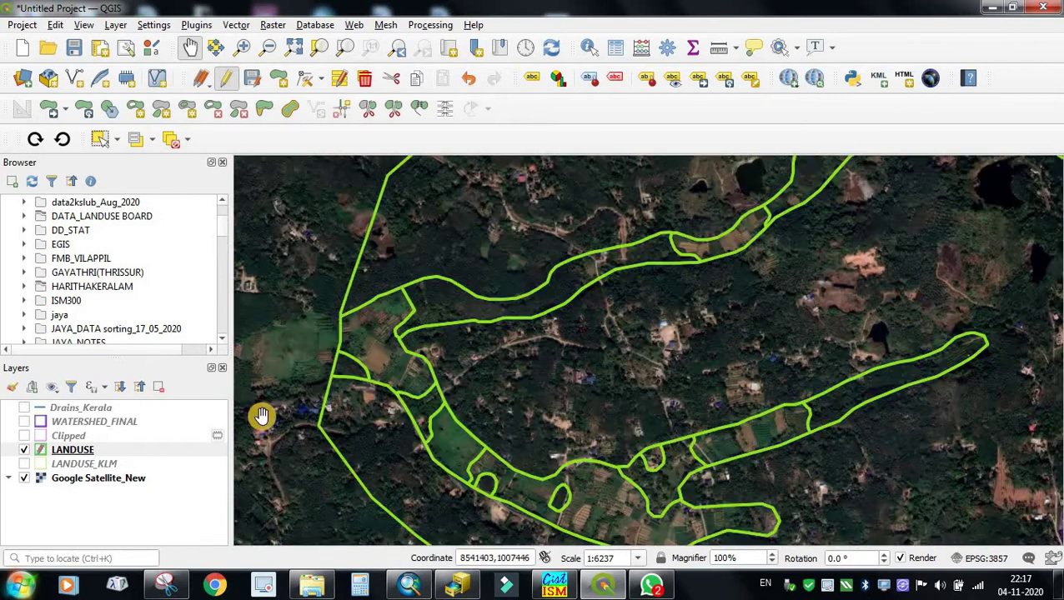
pyautogui.rightClick(88, 453)
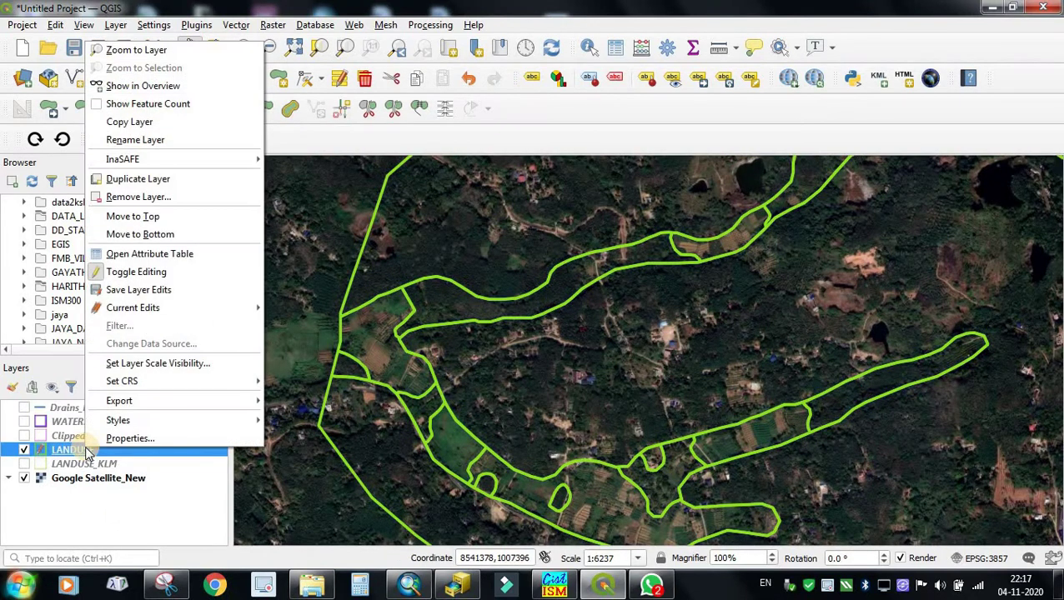
pyautogui.click(164, 261)
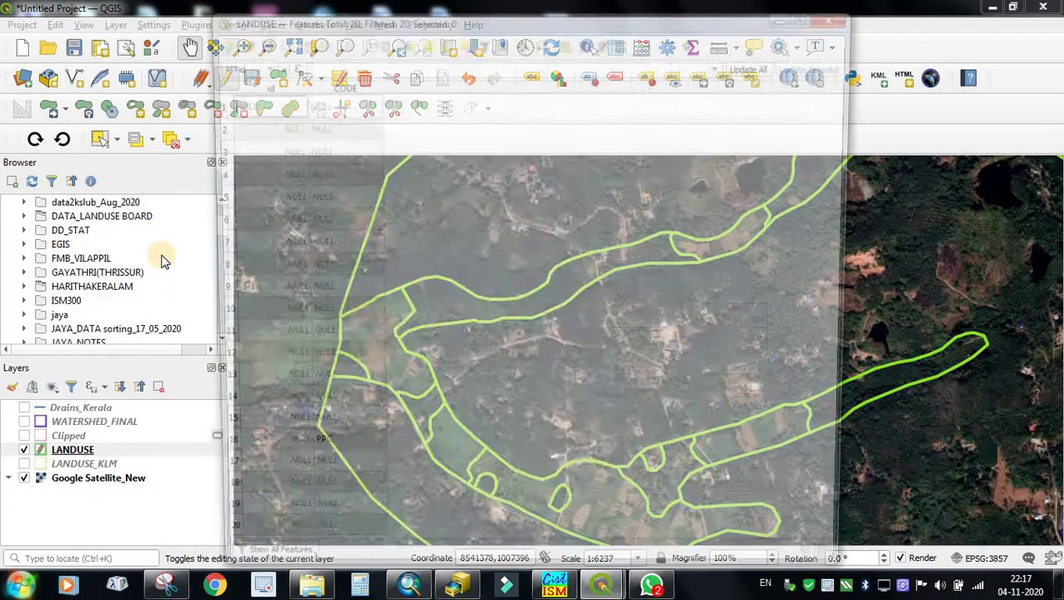
# - Select the cultivated parcel at the valley's western end and bring the LANDUSE attribute table back into view
pyautogui.click(98, 140)
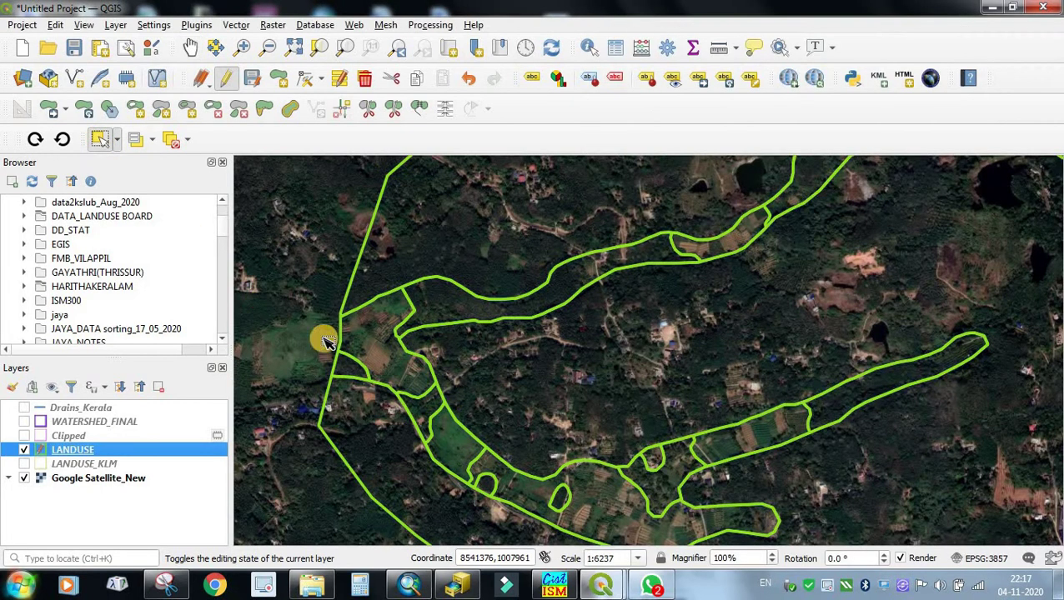
pyautogui.click(377, 339)
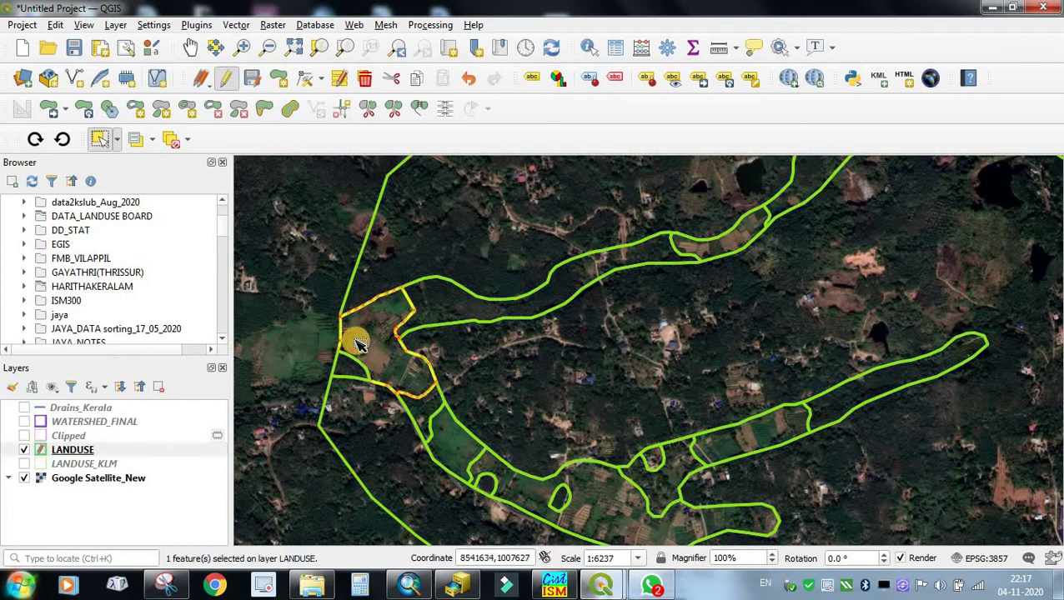
pyautogui.moveTo(617, 590)
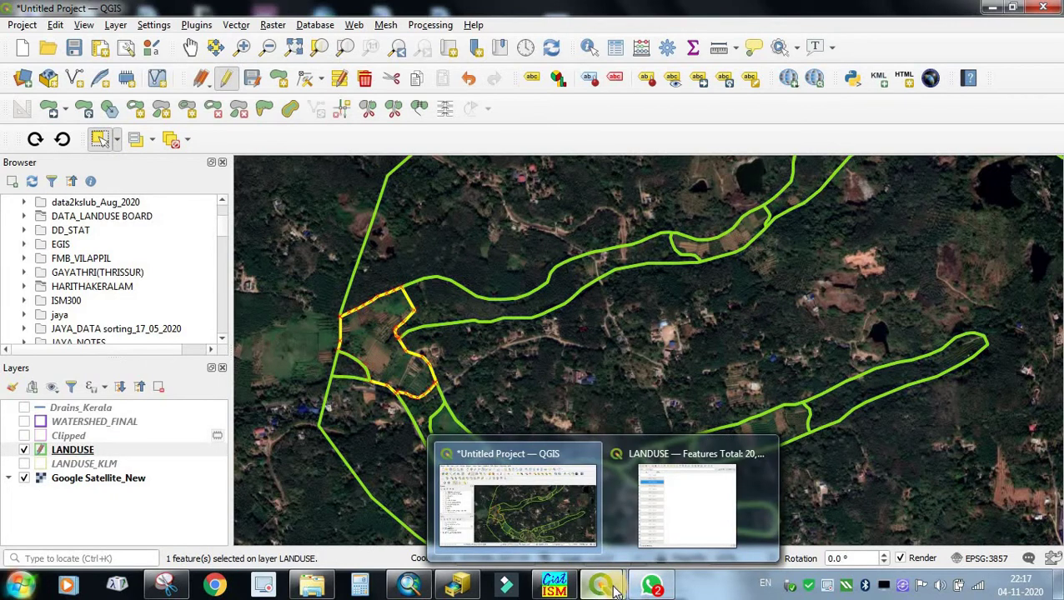
pyautogui.click(688, 492)
pyautogui.moveTo(875, 10); pyautogui.dragTo(587, 88)
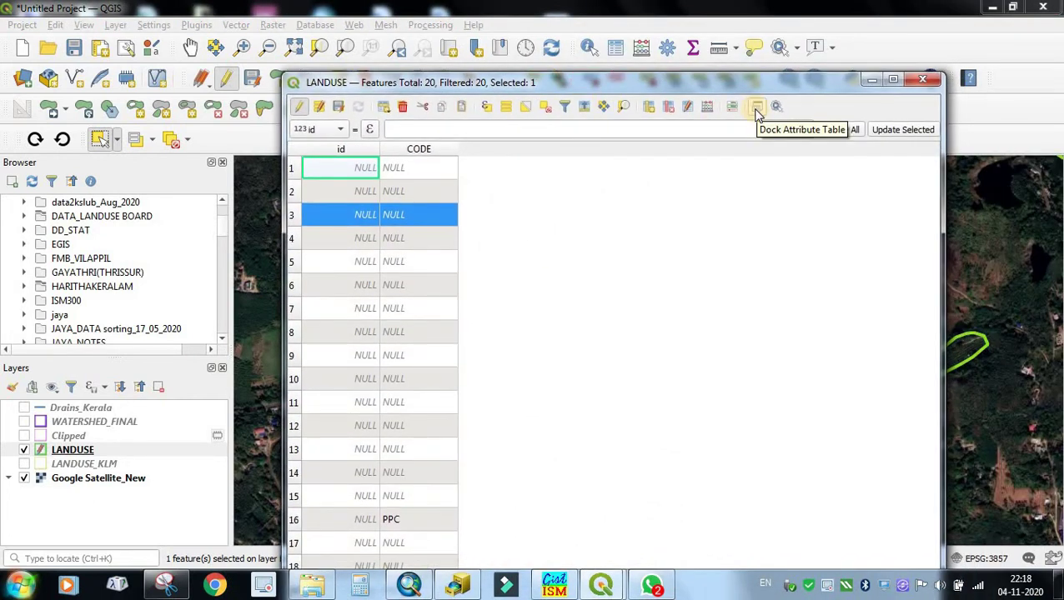
# - Dock the attribute table, and place it as a small floating panel that leaves the western parcels uncovered
pyautogui.click(757, 112)
pyautogui.moveTo(920, 375); pyautogui.dragTo(339, 372)
pyautogui.moveTo(294, 261); pyautogui.dragTo(936, 243)
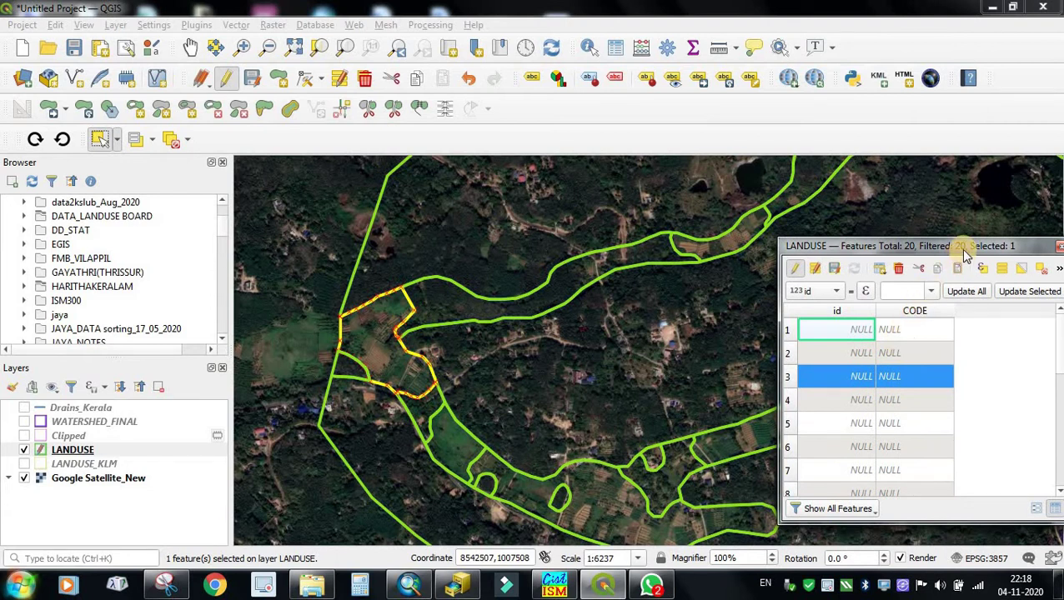
# - Fill in the CODE values: PSC for the selected western parcel and record 5, and PPC for records 2 and 6
pyautogui.moveTo(922, 251); pyautogui.dragTo(888, 222)
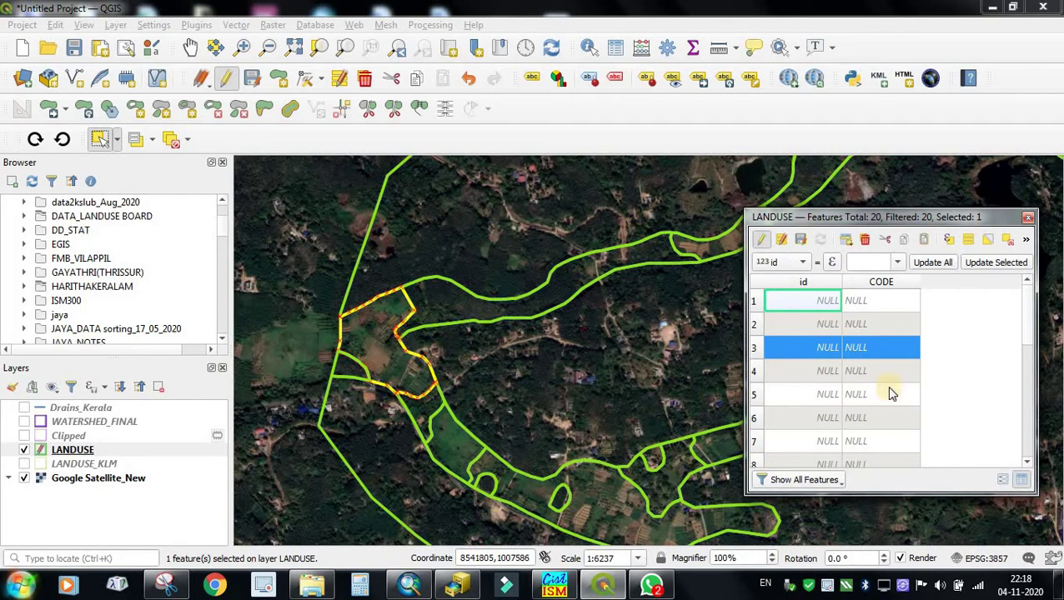
pyautogui.doubleClick(872, 350)
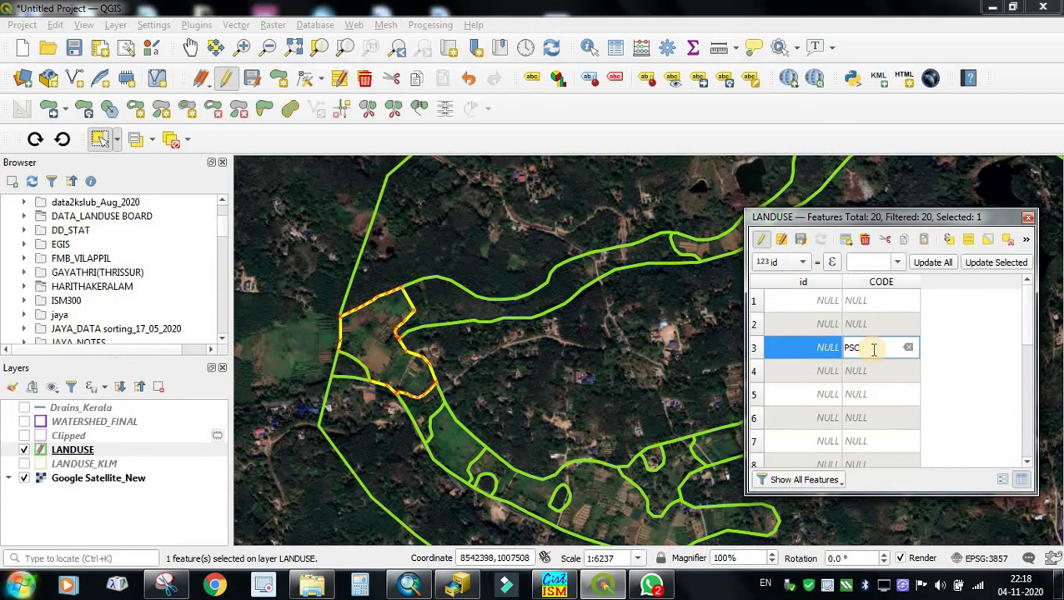
pyautogui.press('Up')
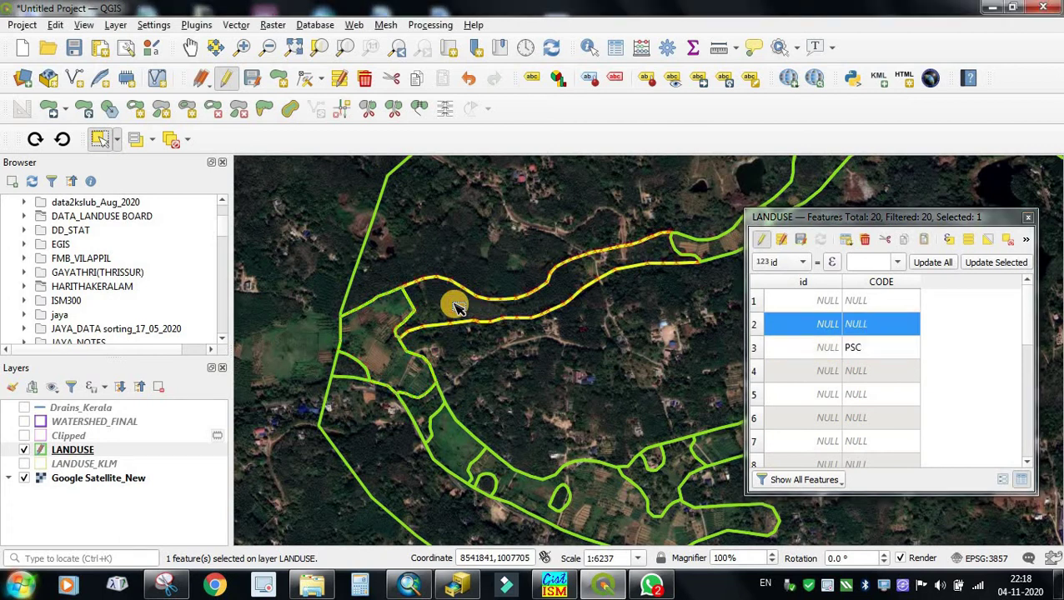
pyautogui.doubleClick(869, 323)
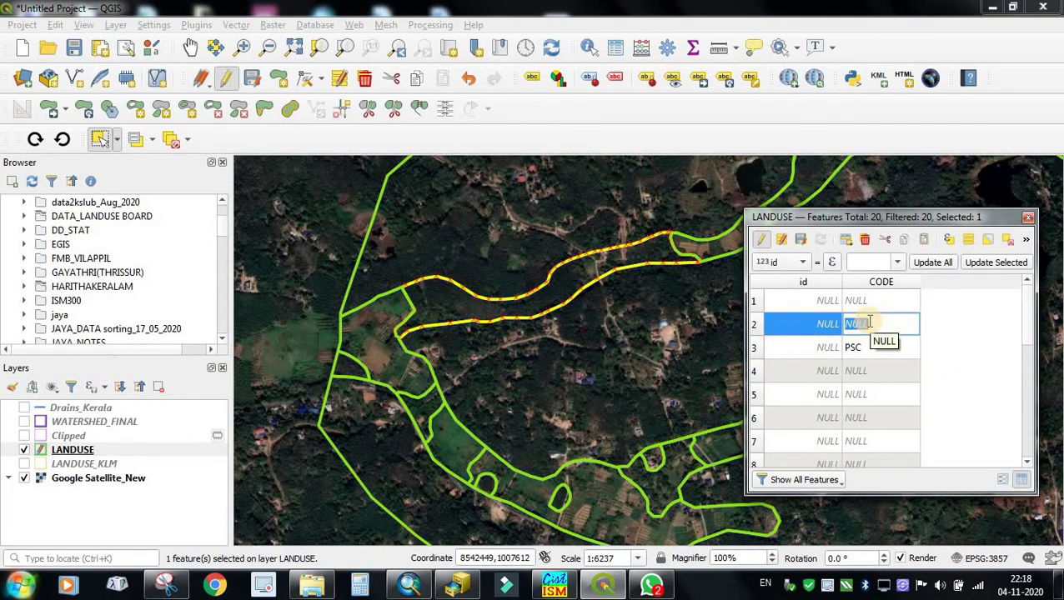
pyautogui.doubleClick(852, 394)
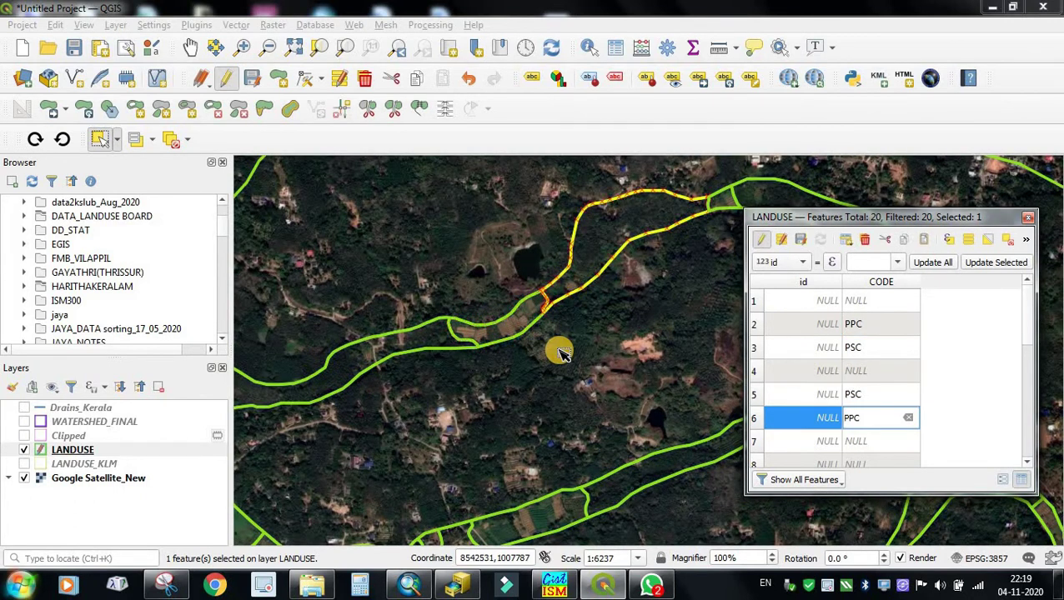
# - Select the long narrow parcel at the eastern tip of the southern valley arm
pyautogui.scroll(-1, 560, 349)
pyautogui.click(190, 47)
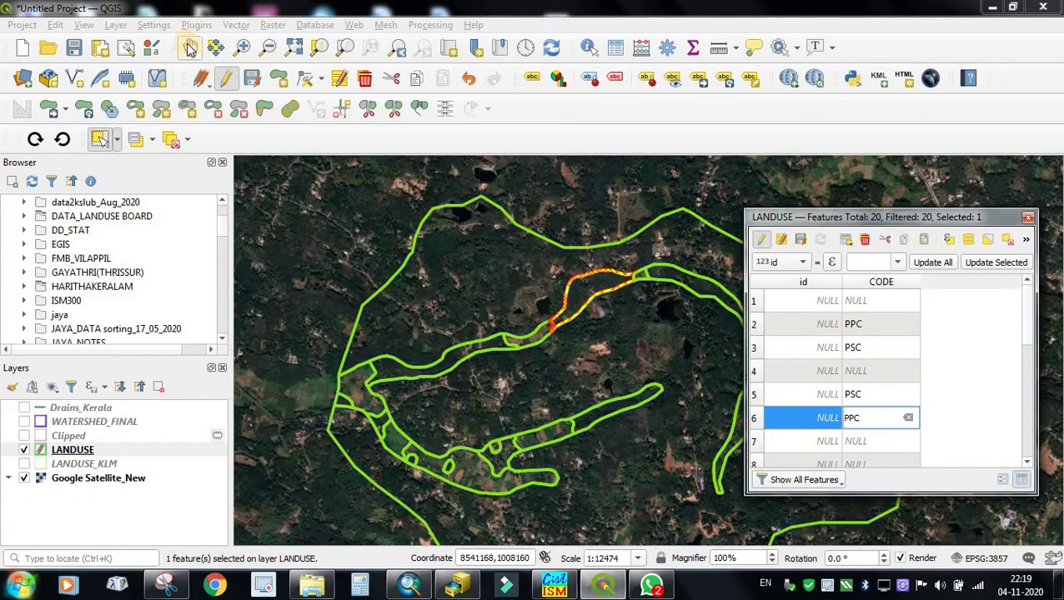
pyautogui.click(594, 370)
pyautogui.moveTo(633, 386); pyautogui.dragTo(577, 373)
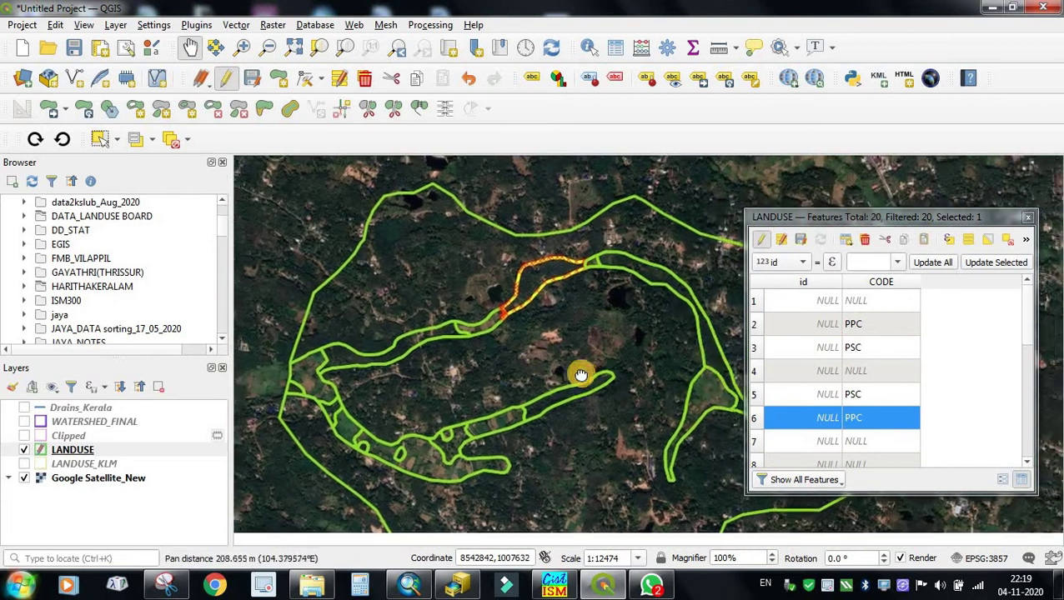
pyautogui.scroll(1, 715, 419)
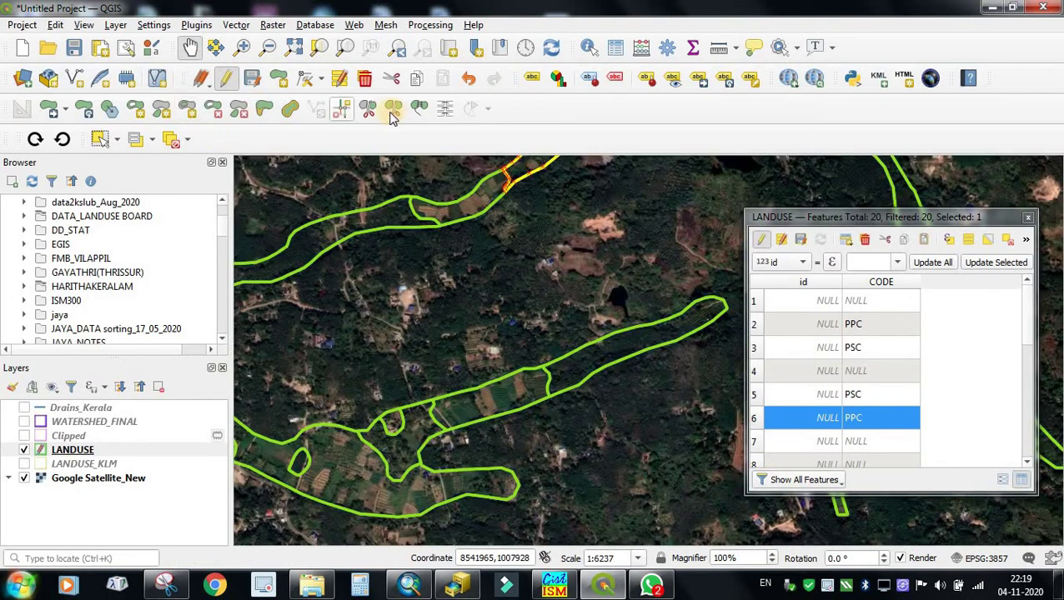
pyautogui.click(102, 140)
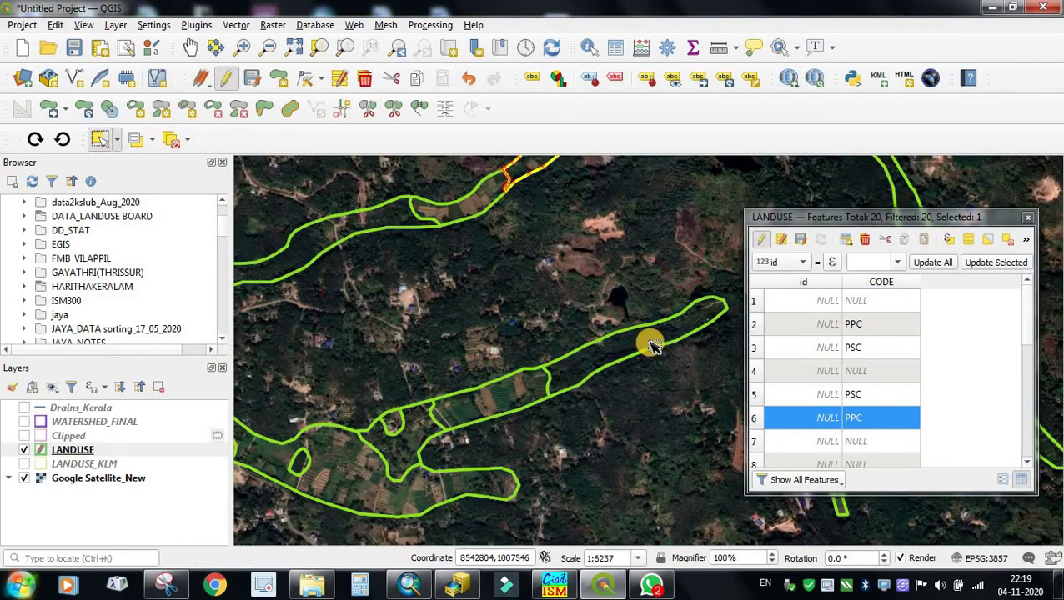
pyautogui.click(649, 344)
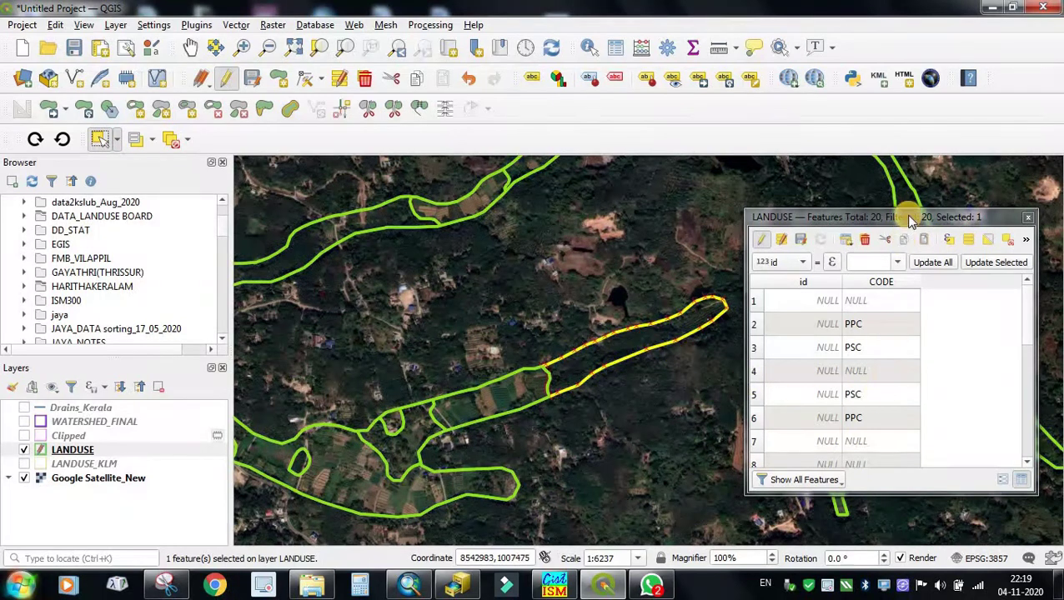
# - Limit the LANDUSE attribute table to the selected features only
pyautogui.moveTo(907, 225)
pyautogui.mouseDown()
pyautogui.moveTo(907, 213)
pyautogui.moveTo(902, 223)
pyautogui.mouseUp()
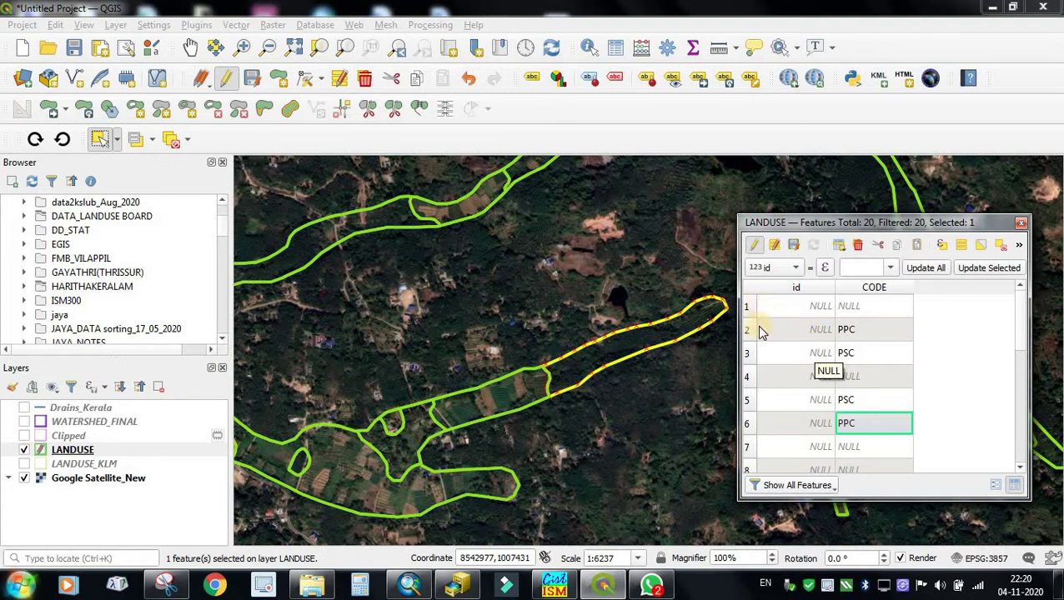
pyautogui.click(775, 488)
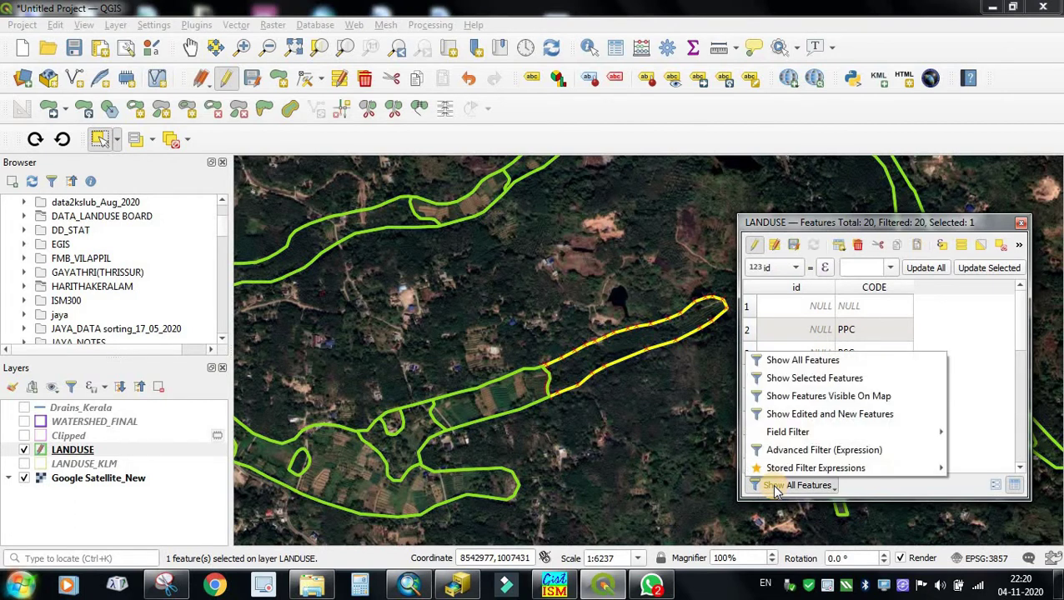
pyautogui.click(798, 382)
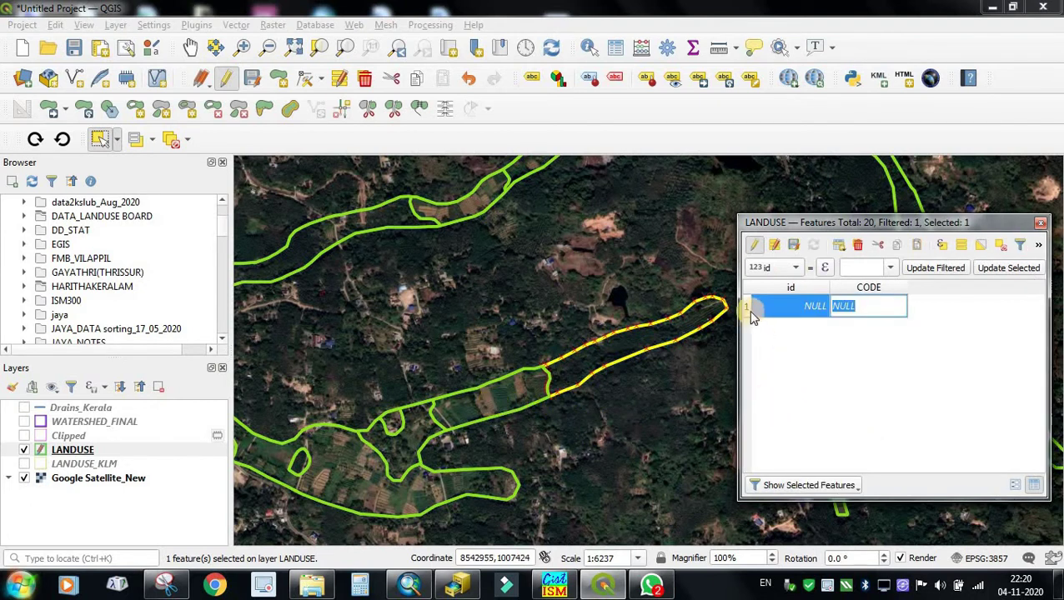
# - Code the parcels further west on the southern arm, entering PPC for the one at the valley junction, and save the layer edits
pyautogui.click(506, 387)
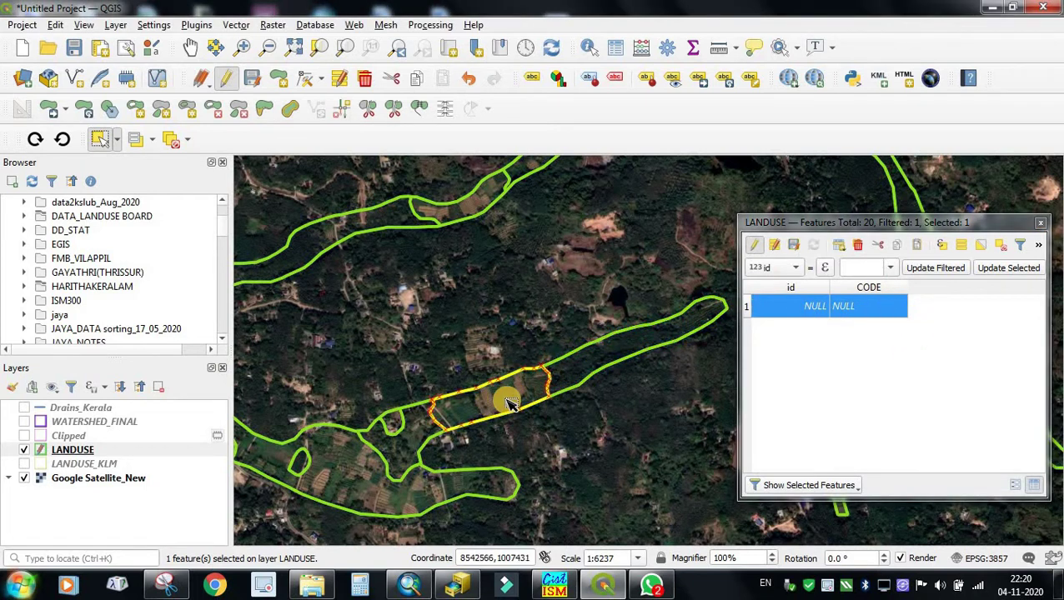
pyautogui.doubleClick(868, 306)
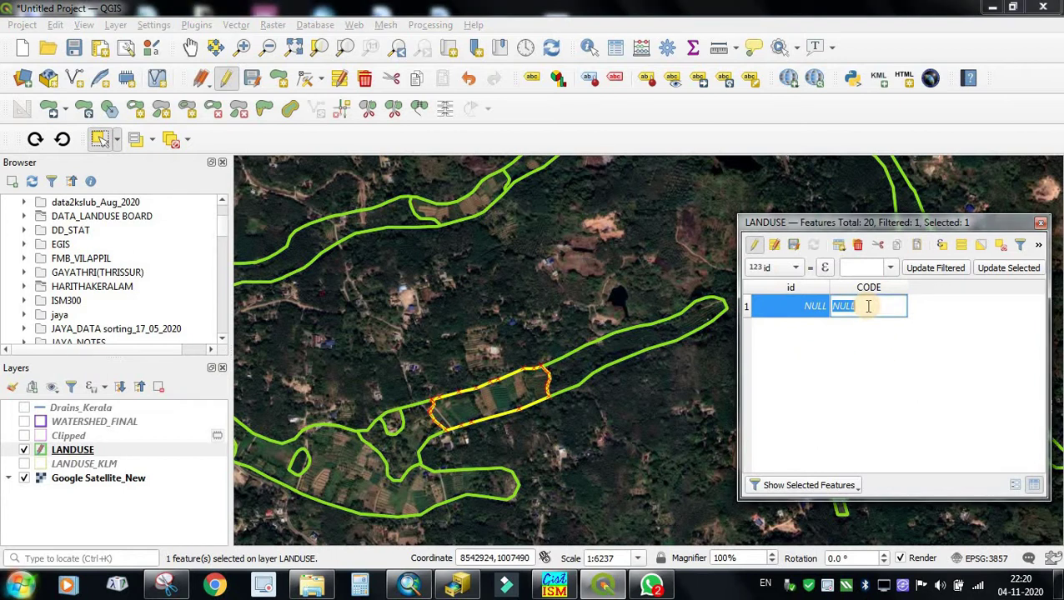
pyautogui.write('PPC')
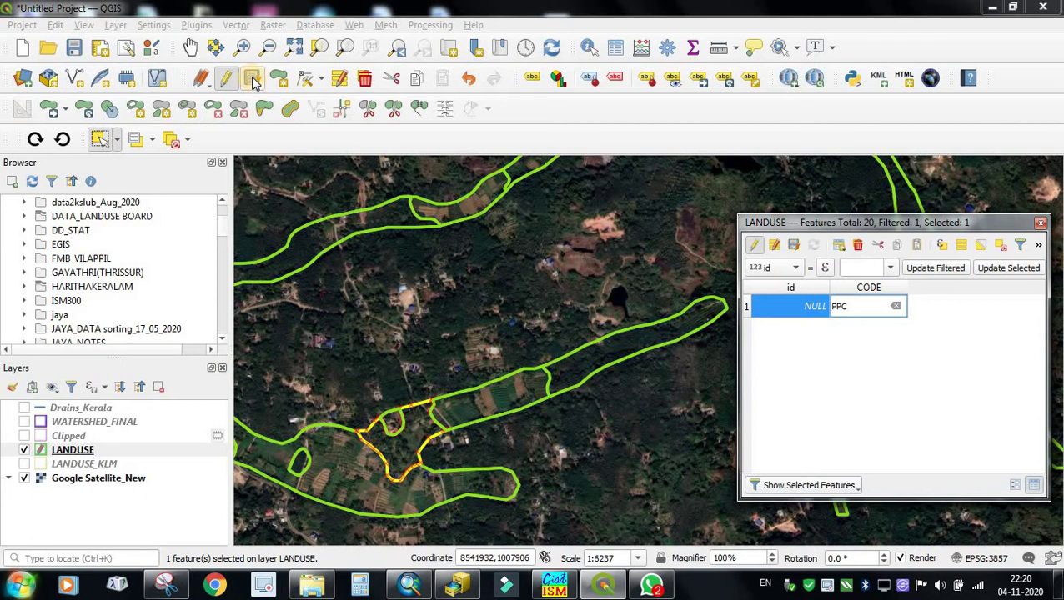
pyautogui.click(252, 79)
# - Show all features in the attribute table again and sort the records by CODE in ascending order
pyautogui.click(809, 485)
pyautogui.click(812, 488)
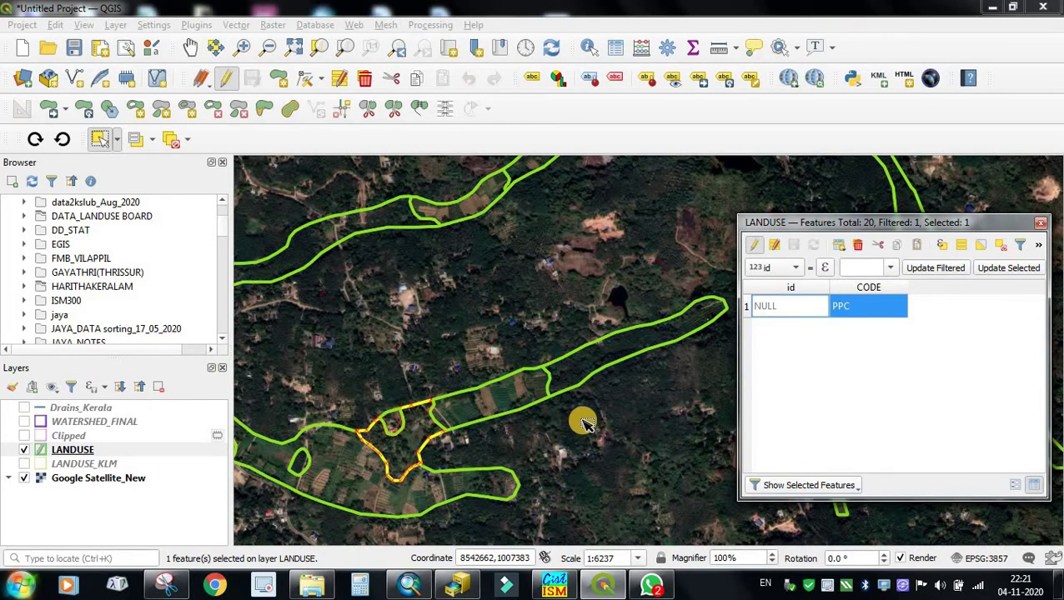
pyautogui.click(807, 489)
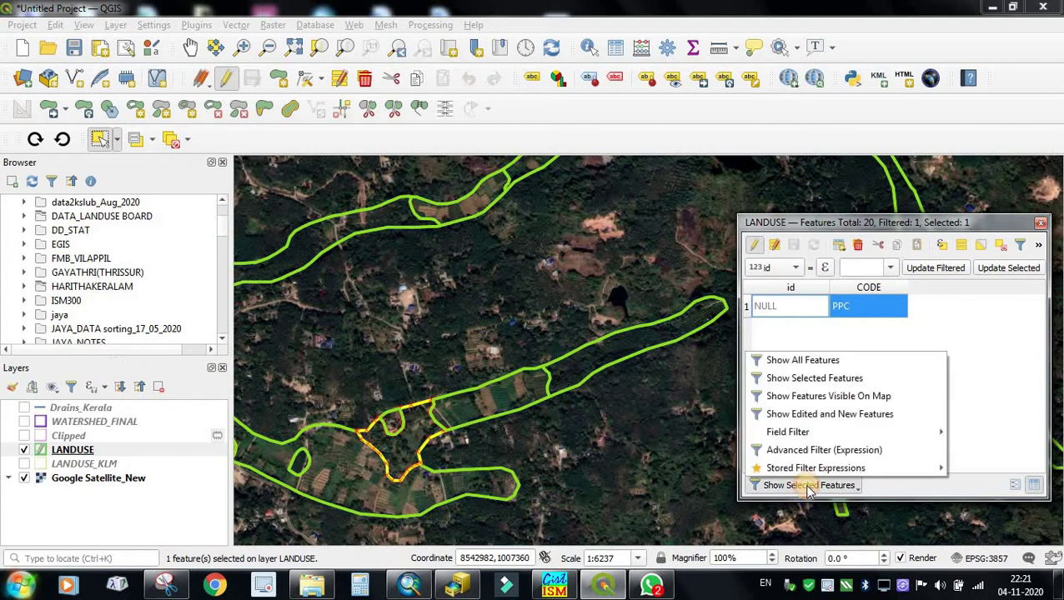
pyautogui.click(809, 362)
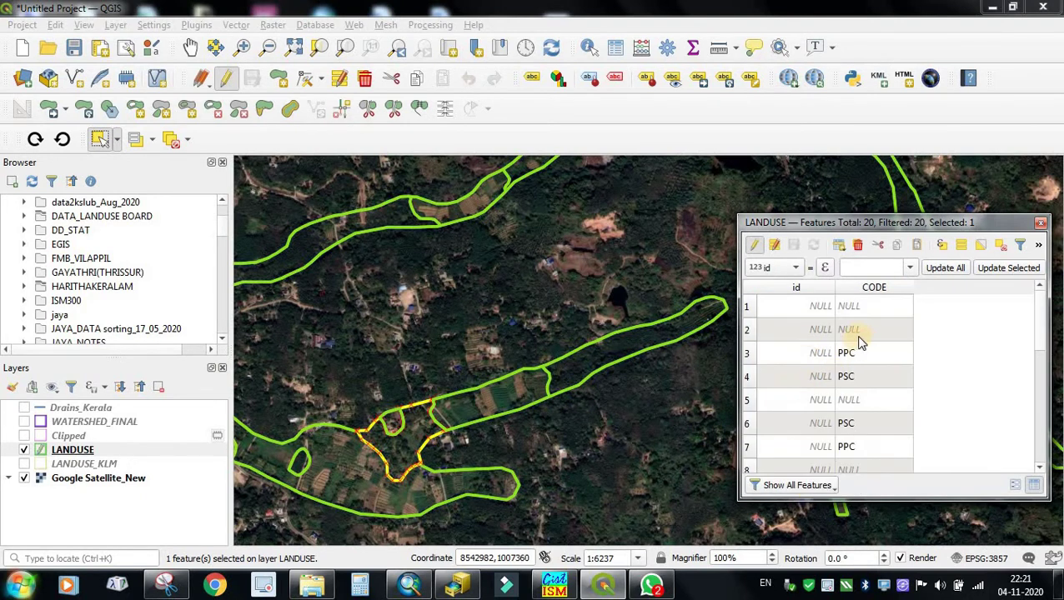
pyautogui.click(875, 288)
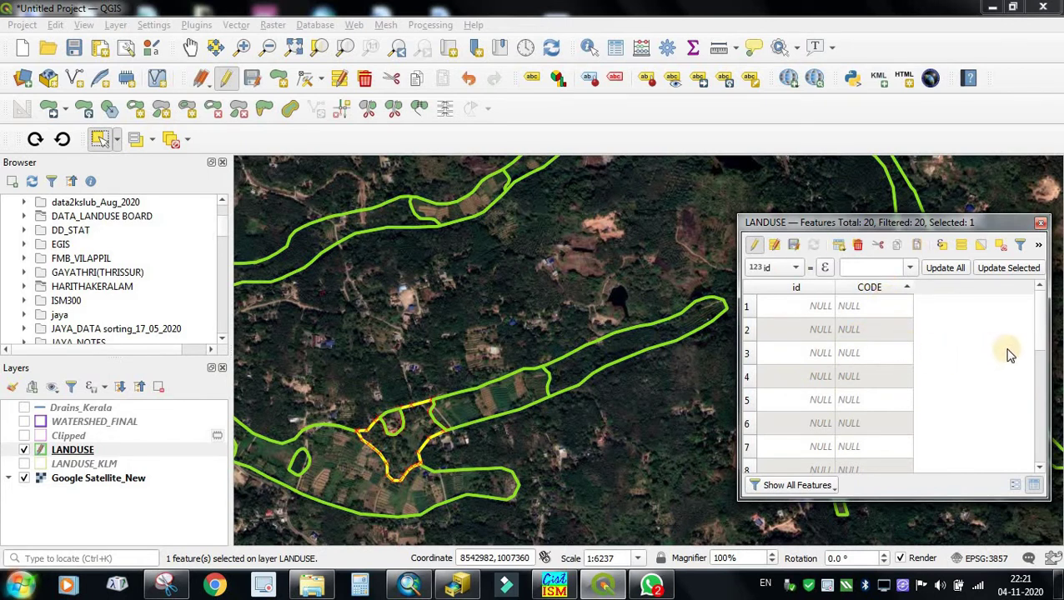
pyautogui.moveTo(1042, 342); pyautogui.dragTo(1035, 311)
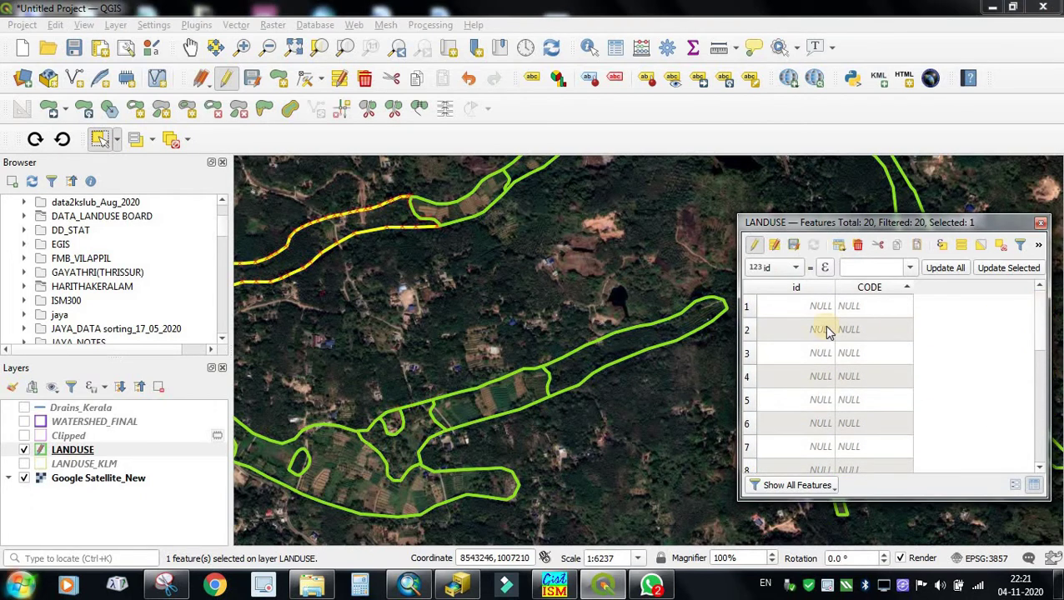
# - Select the first uncoded record, widen the attribute table, and zoom the map to that record's parcel
pyautogui.click(748, 308)
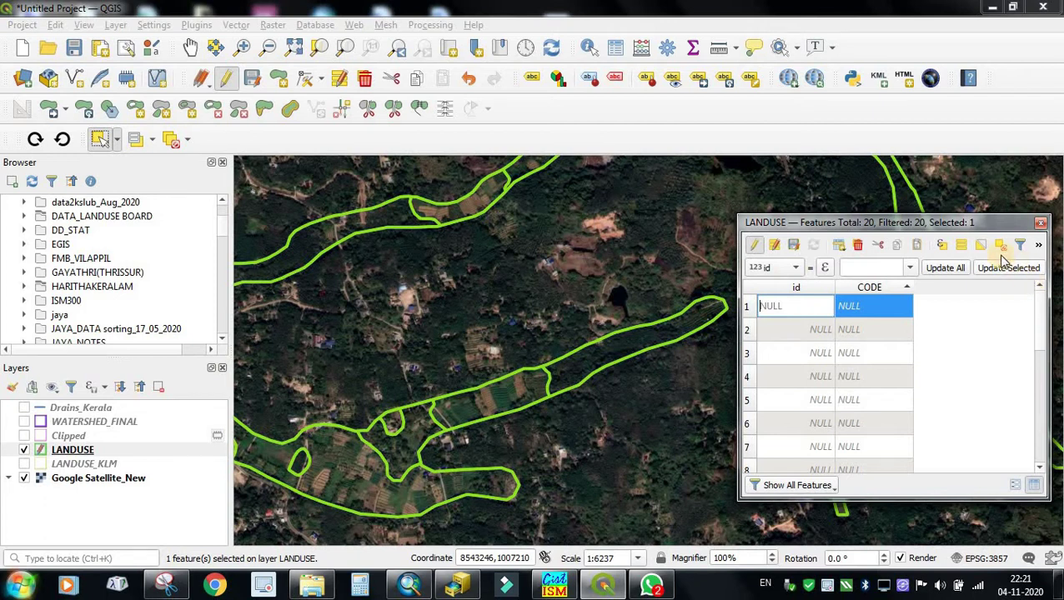
pyautogui.moveTo(737, 253); pyautogui.dragTo(623, 250)
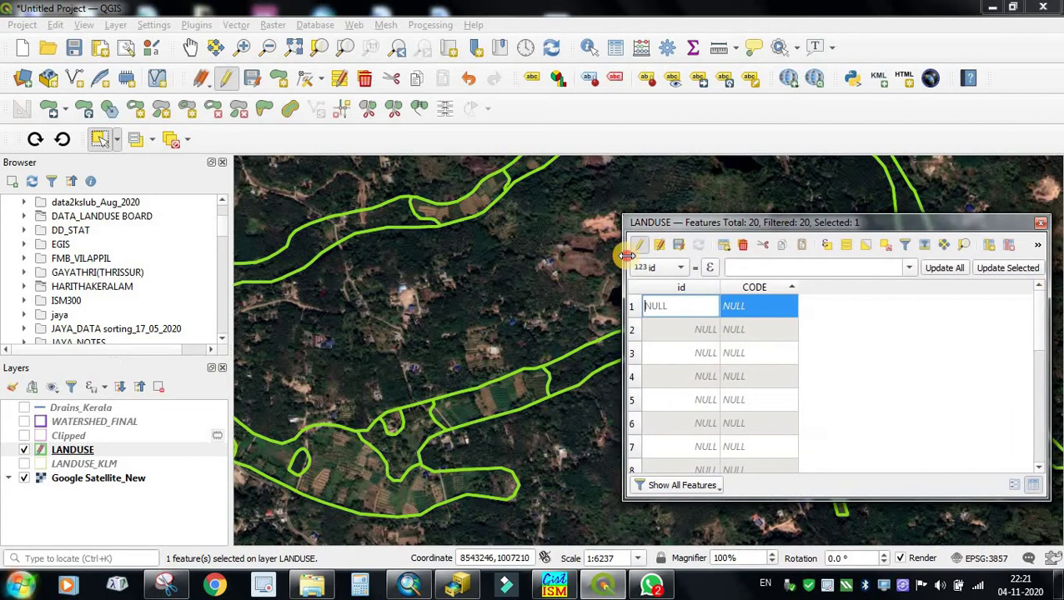
pyautogui.click(965, 247)
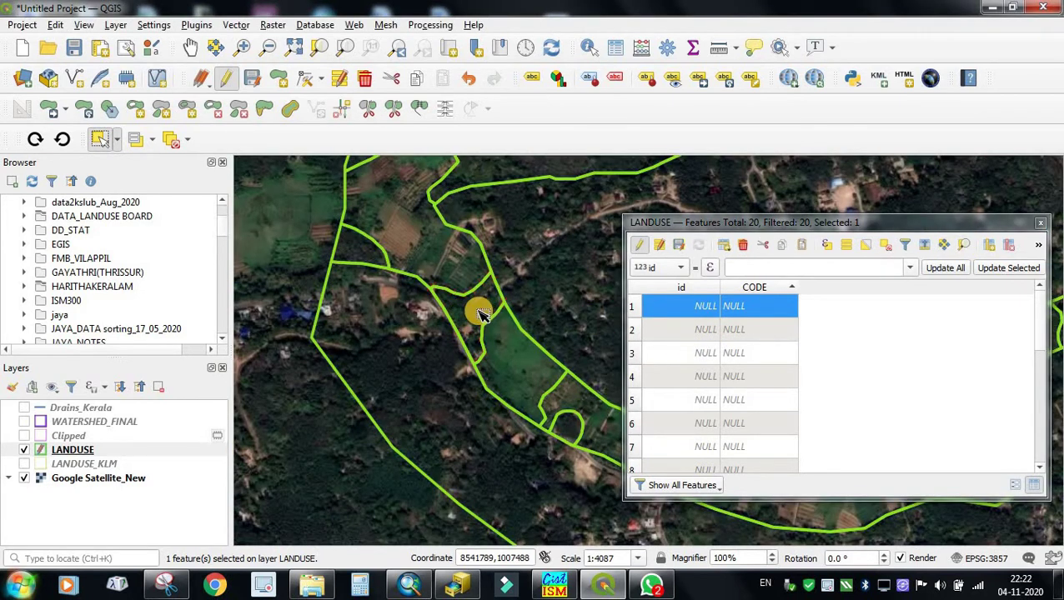
# - Enter codes for the uncoded records, setting the small cultivated parcel in record 3 to PSC, and save the layer edits
pyautogui.doubleClick(773, 306)
pyautogui.write('P')
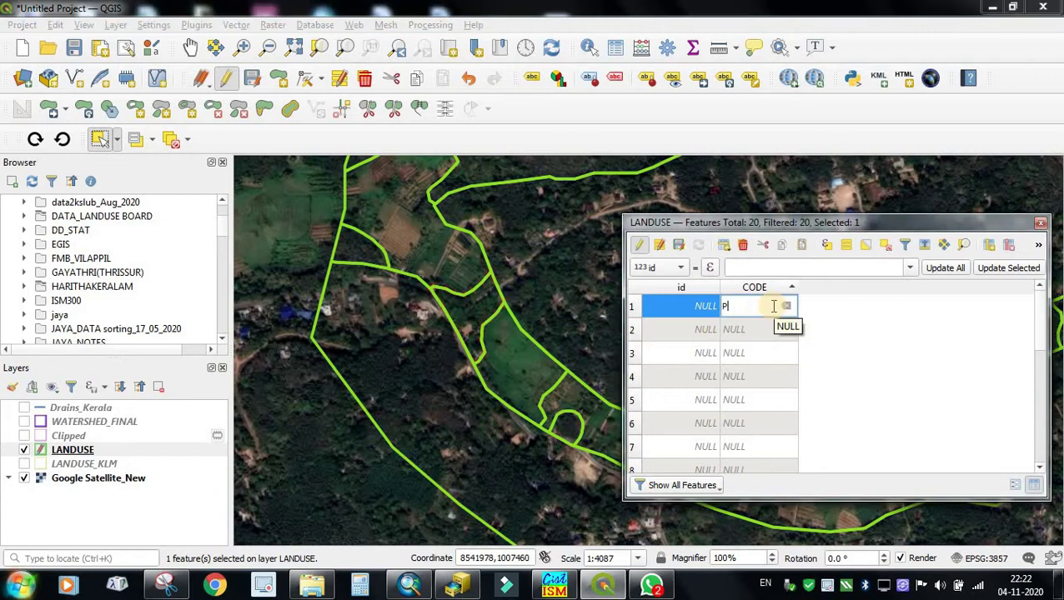
pyautogui.write('PSC')
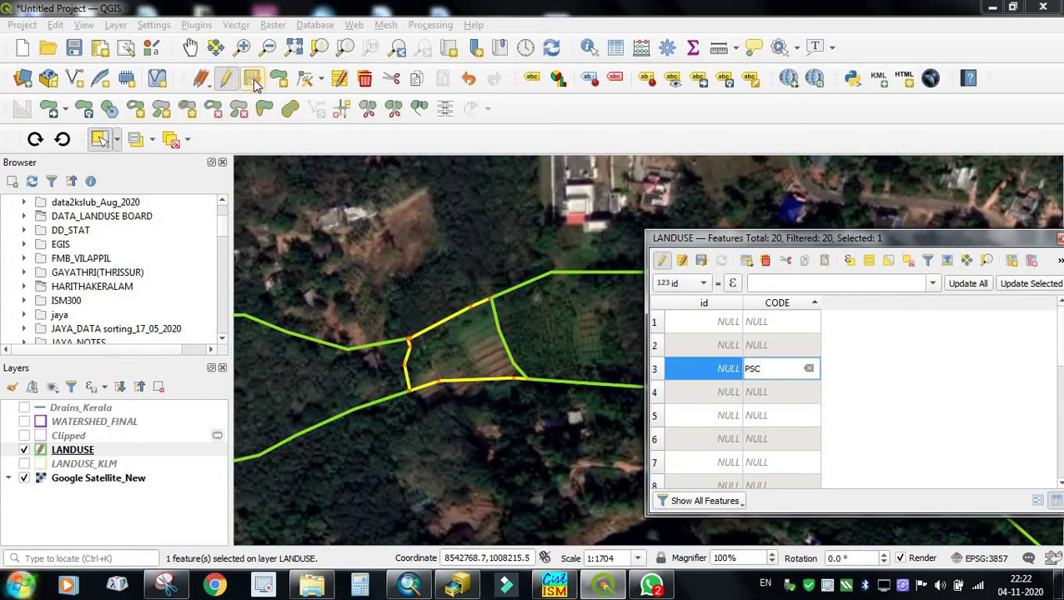
pyautogui.click(251, 77)
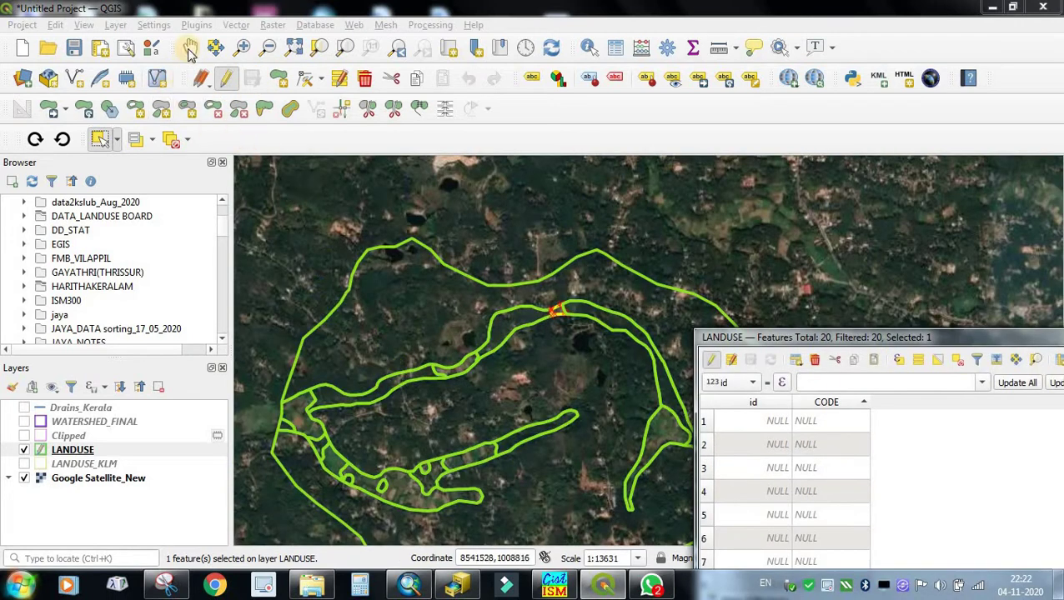
# - Try to split the house cluster near the western watershed boundary, just south of the valley floor, off its polygon
pyautogui.click(190, 47)
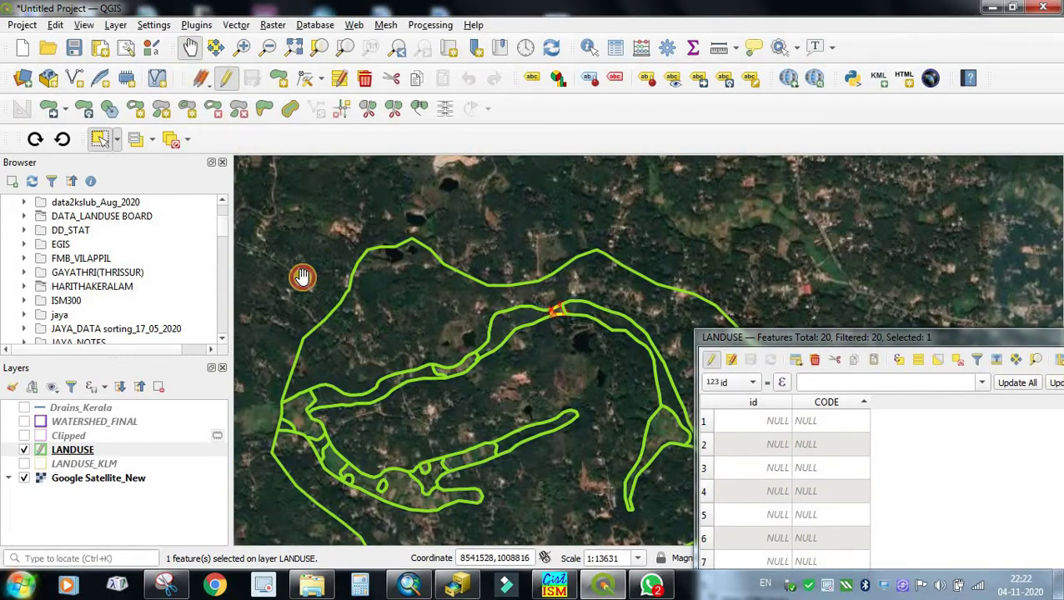
pyautogui.moveTo(355, 371); pyautogui.dragTo(413, 321)
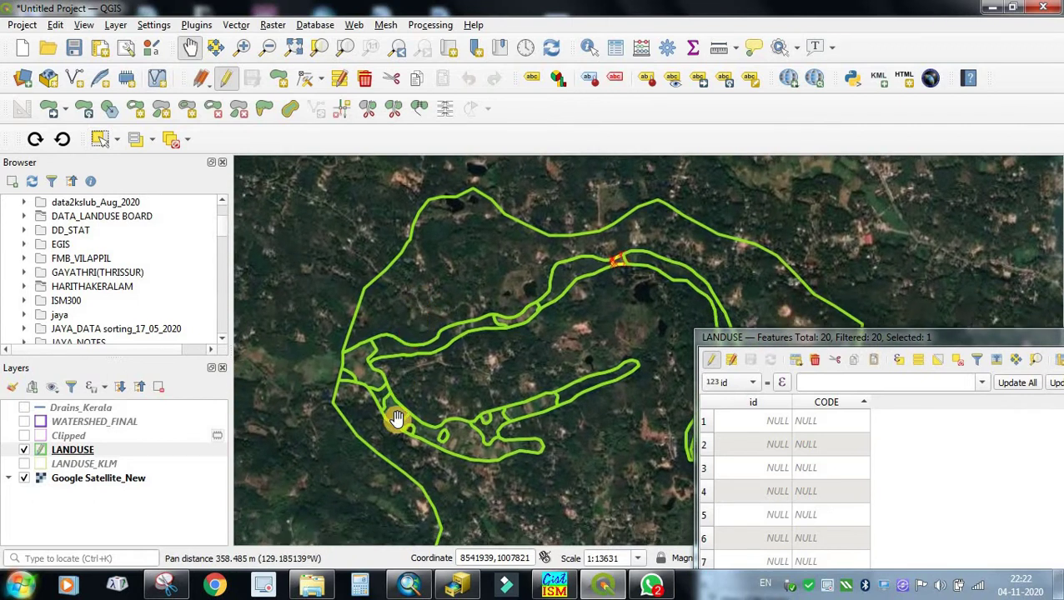
pyautogui.scroll(1, 371, 426)
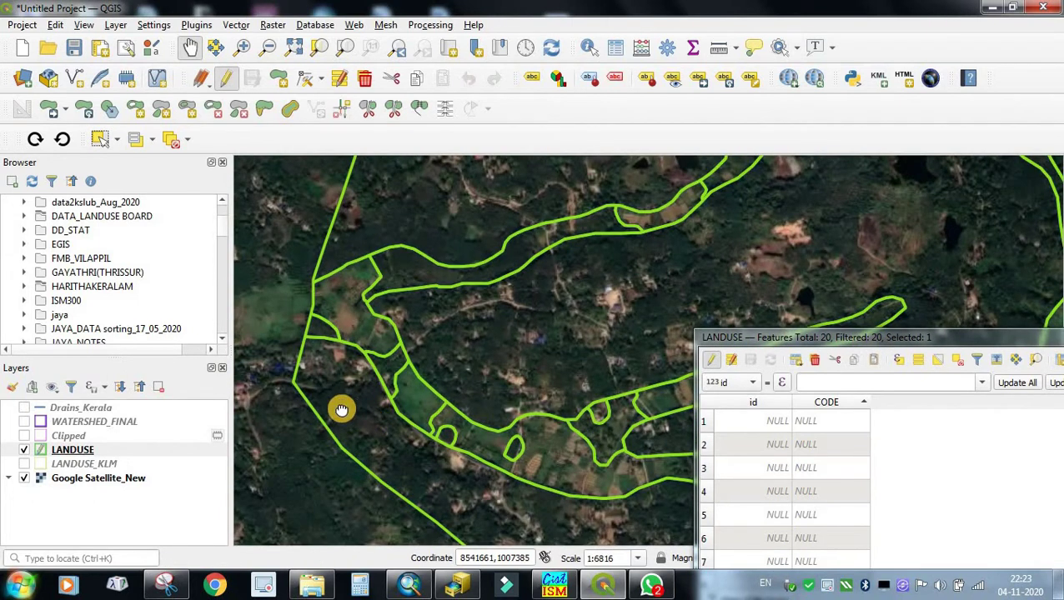
pyautogui.moveTo(342, 409); pyautogui.dragTo(383, 398)
pyautogui.scroll(1, 421, 419)
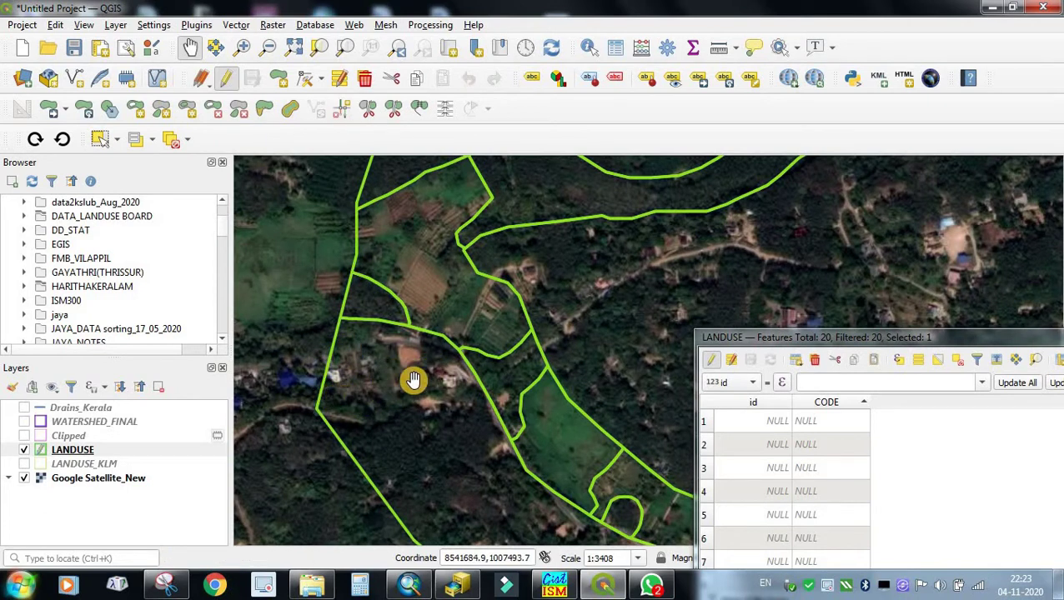
pyautogui.click(370, 111)
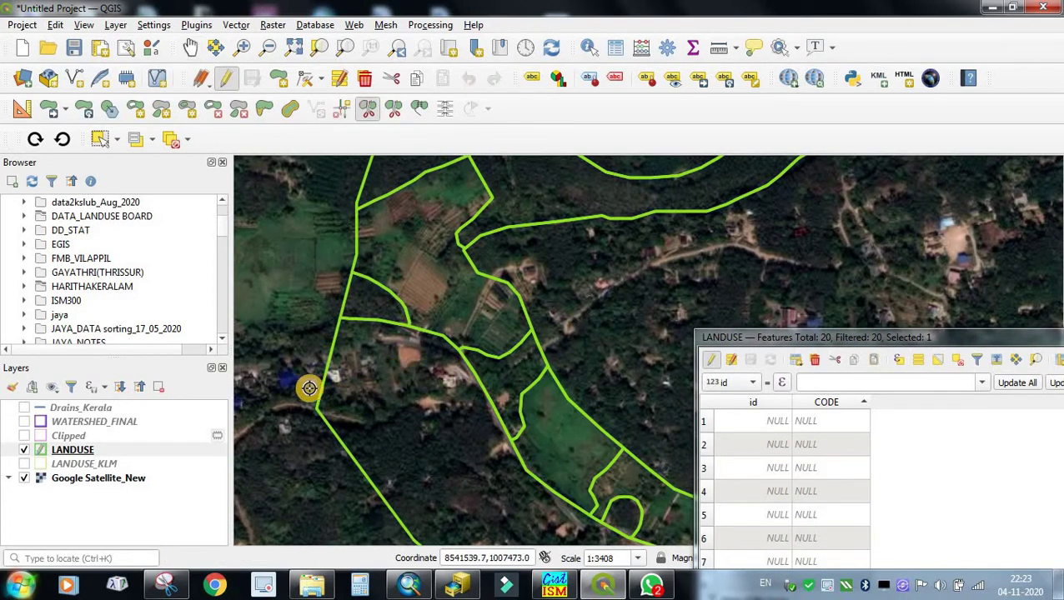
pyautogui.click(362, 398)
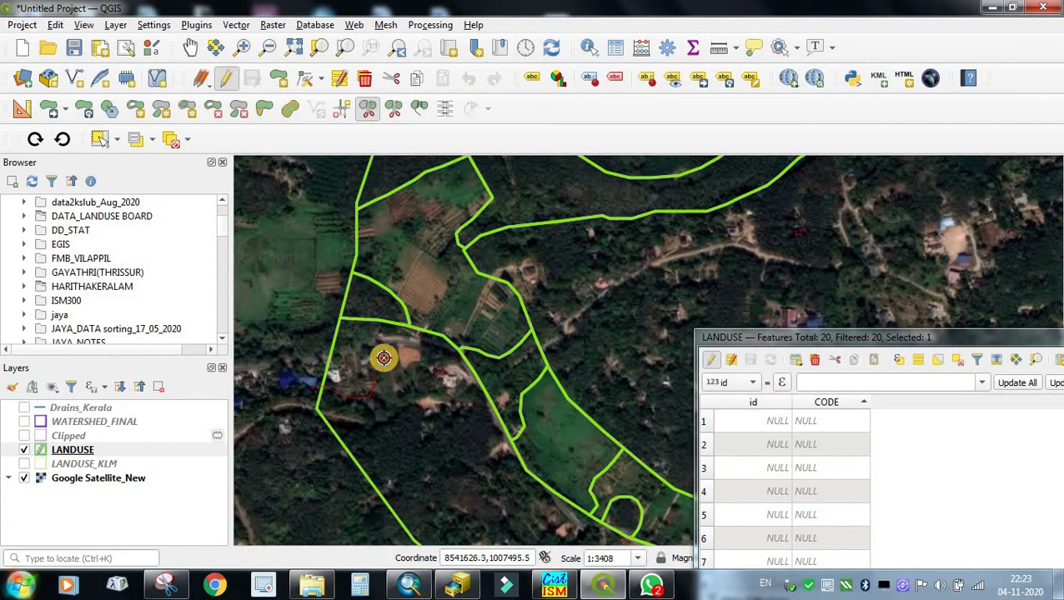
pyautogui.rightClick(404, 361)
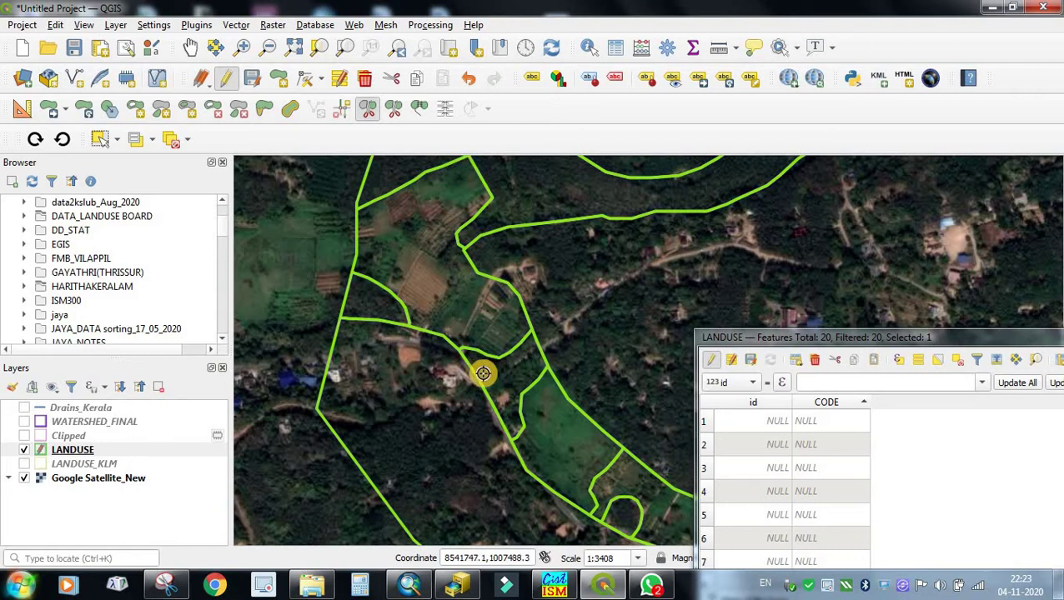
# - Clear the feature selection and split the house cluster off the polygon, ending the cut line across the western boundary
pyautogui.click(170, 140)
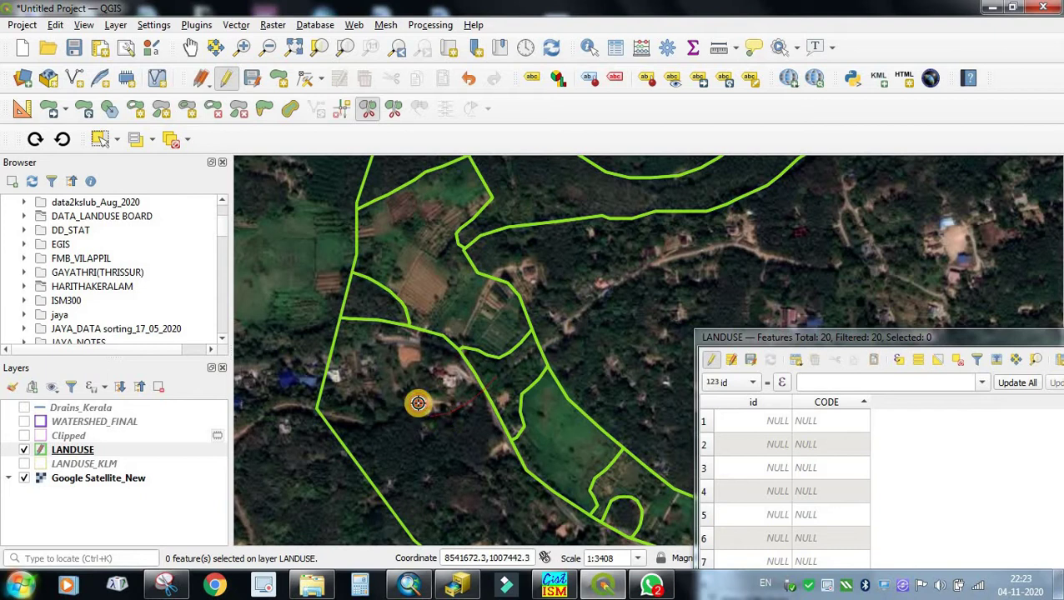
pyautogui.click(346, 393)
pyautogui.click(315, 387)
pyautogui.rightClick(315, 388)
# - Select the house-cluster parcel and open its CODE value for editing in the attribute table
pyautogui.click(100, 141)
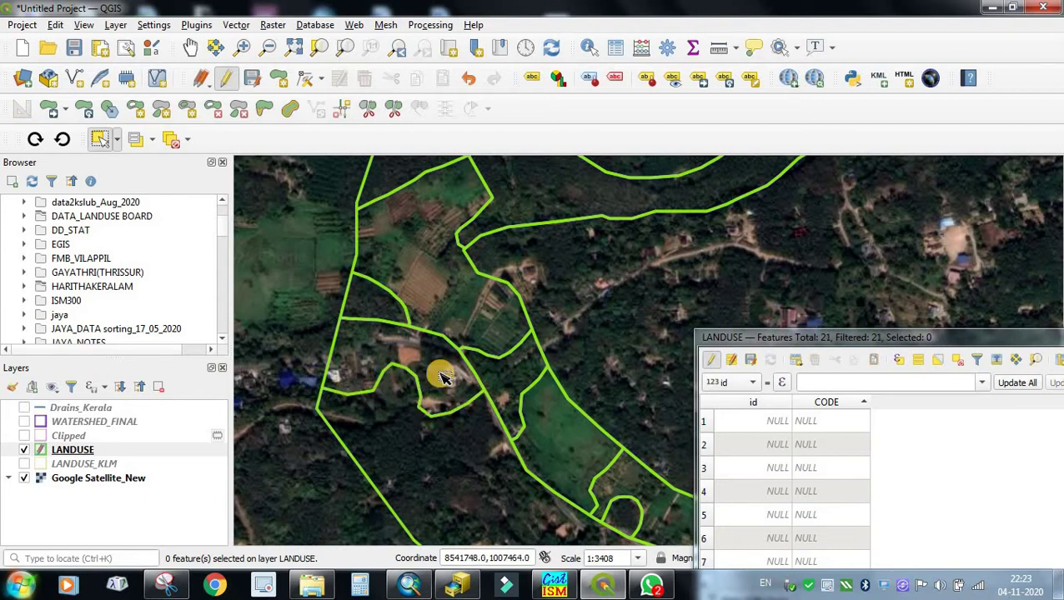
pyautogui.click(439, 374)
pyautogui.doubleClick(824, 422)
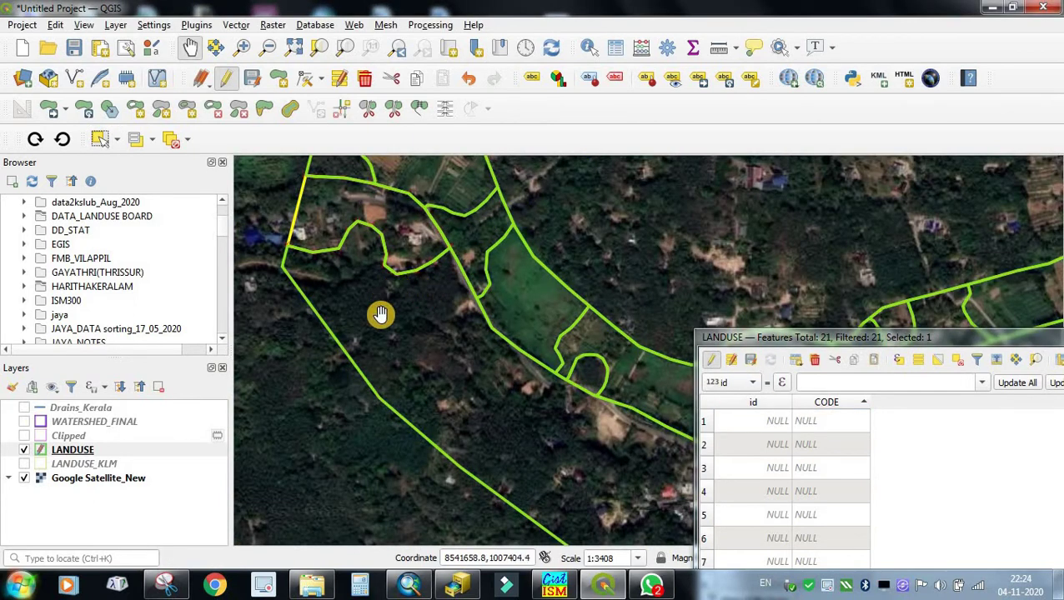
# - Split the roadside settlement area south of the valley floor off the surrounding polygon and select the new parcel
pyautogui.moveTo(548, 468); pyautogui.dragTo(463, 368)
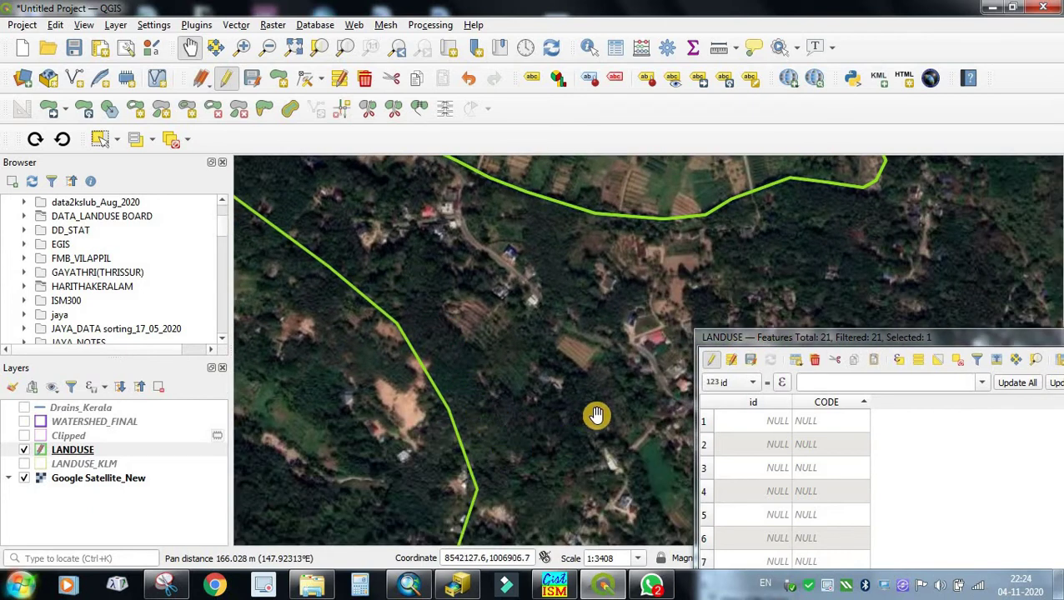
pyautogui.moveTo(596, 415); pyautogui.dragTo(563, 468)
pyautogui.moveTo(479, 392); pyautogui.dragTo(587, 430)
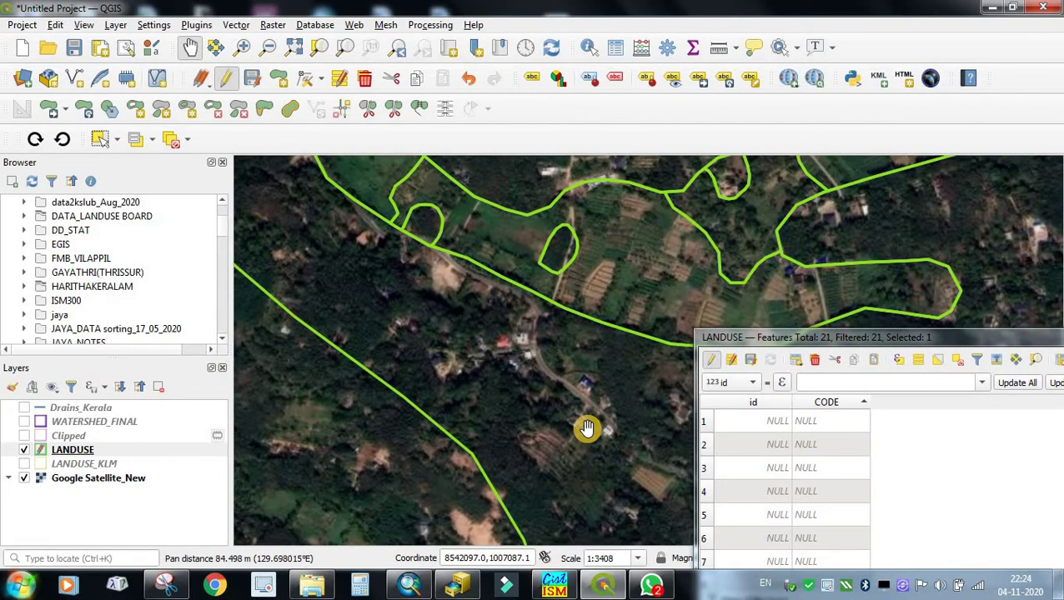
pyautogui.click(367, 110)
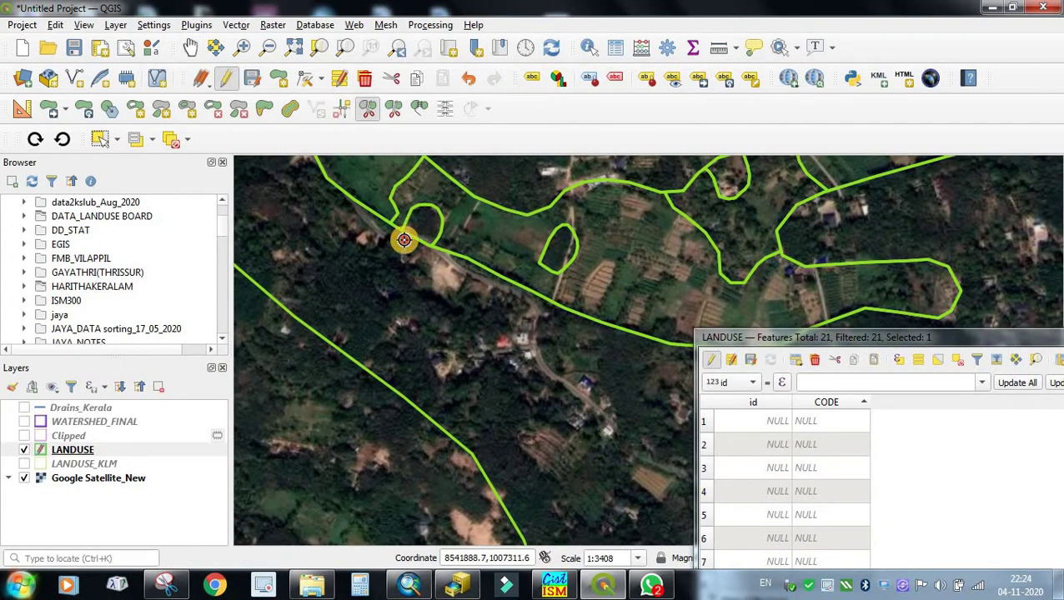
pyautogui.click(100, 139)
pyautogui.click(491, 305)
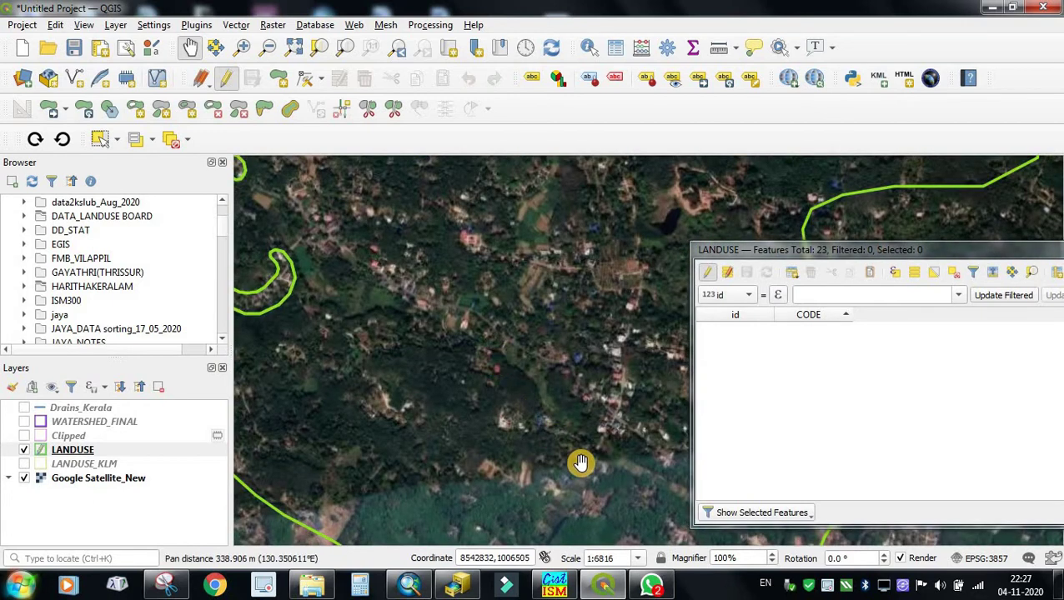
# - Split a strip running south from the southern edge of the valley floor off the surrounding polygon
pyautogui.moveTo(529, 425); pyautogui.dragTo(416, 334)
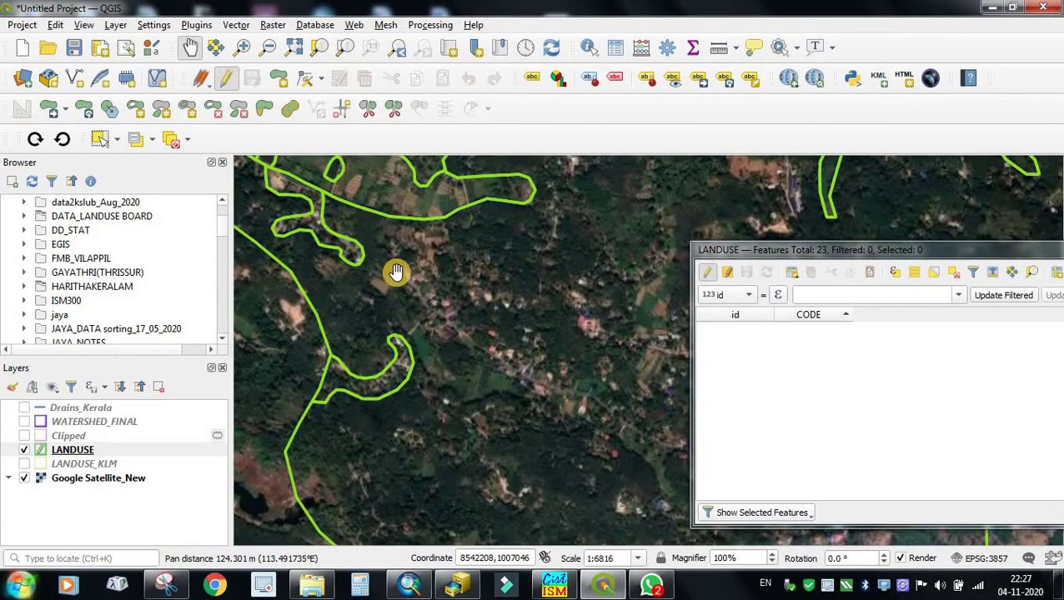
pyautogui.click(352, 249)
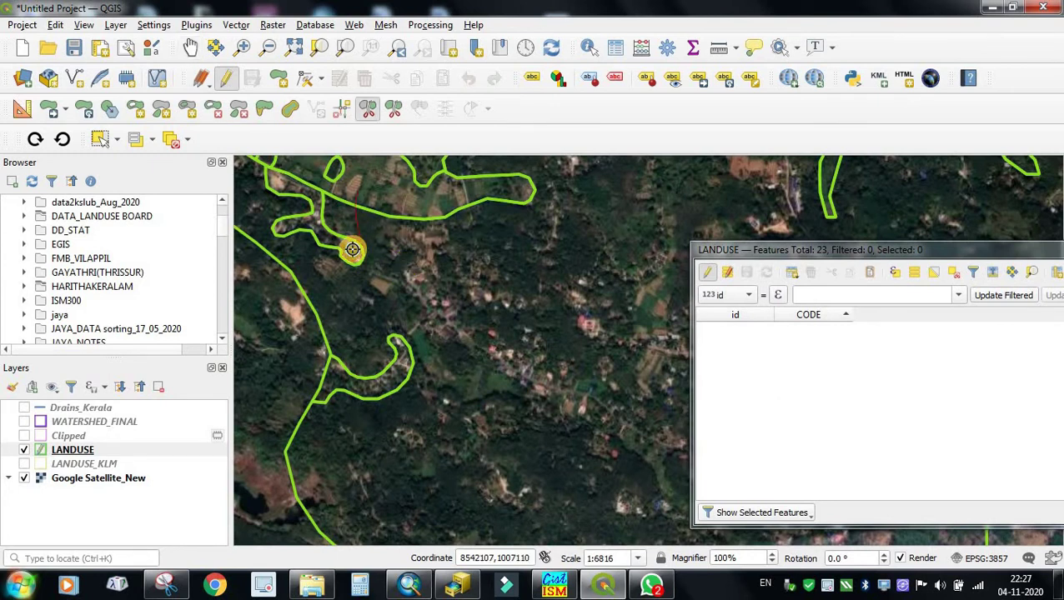
pyautogui.click(381, 313)
pyautogui.rightClick(429, 373)
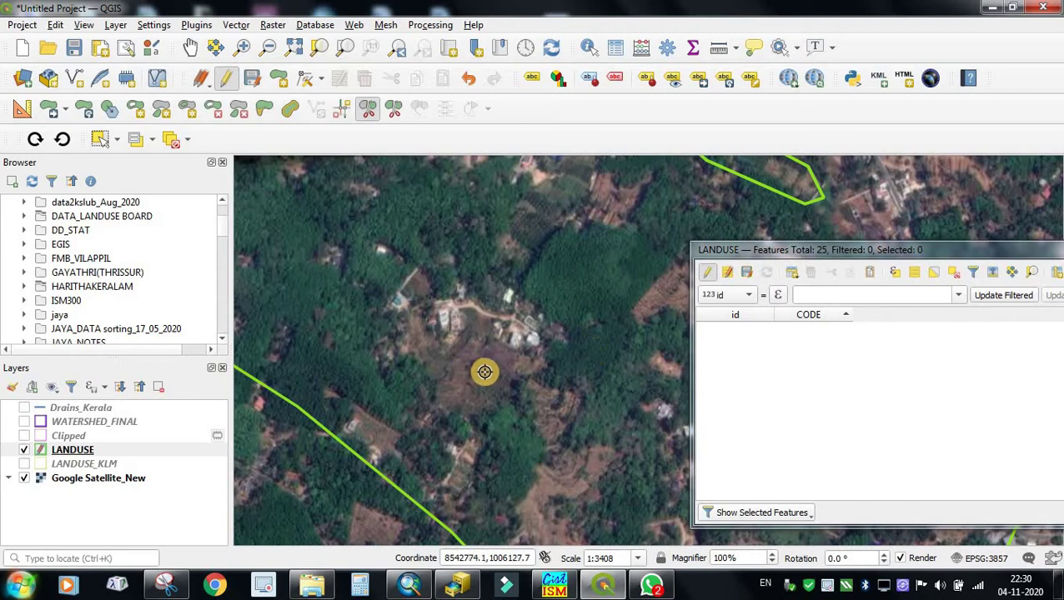
# - Add a filled-ring parcel around the isolated houses in the southern plantation and split off the bare patch below them
pyautogui.scroll(1, 485, 371)
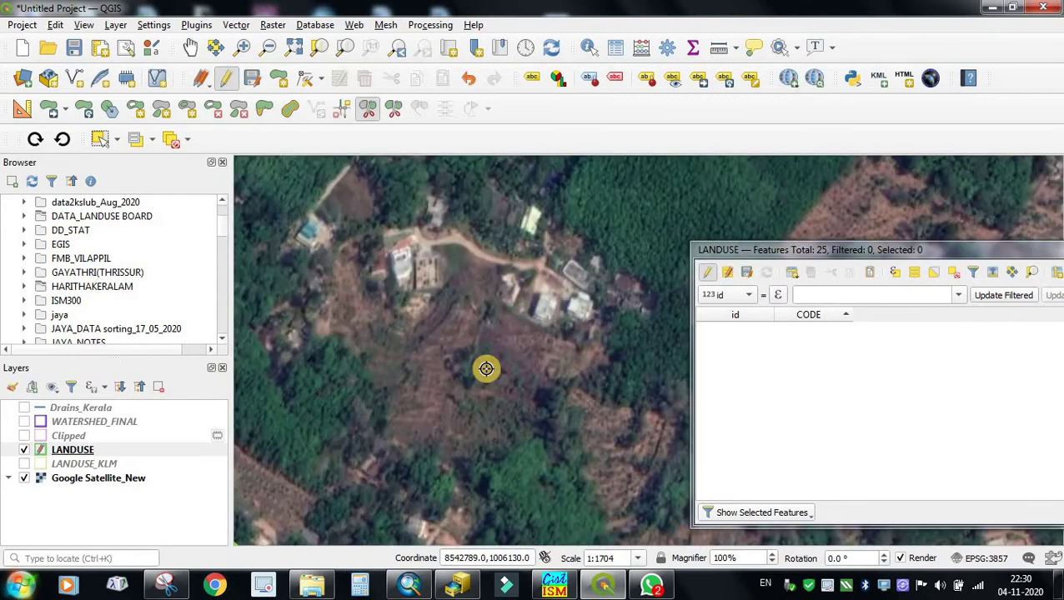
pyautogui.scroll(-1, 486, 368)
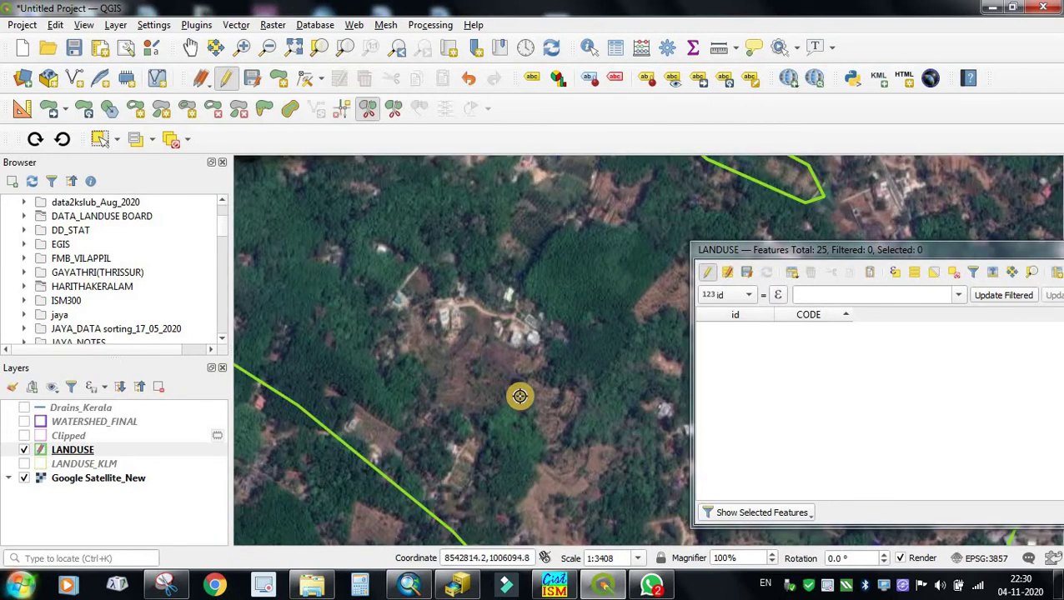
pyautogui.click(187, 110)
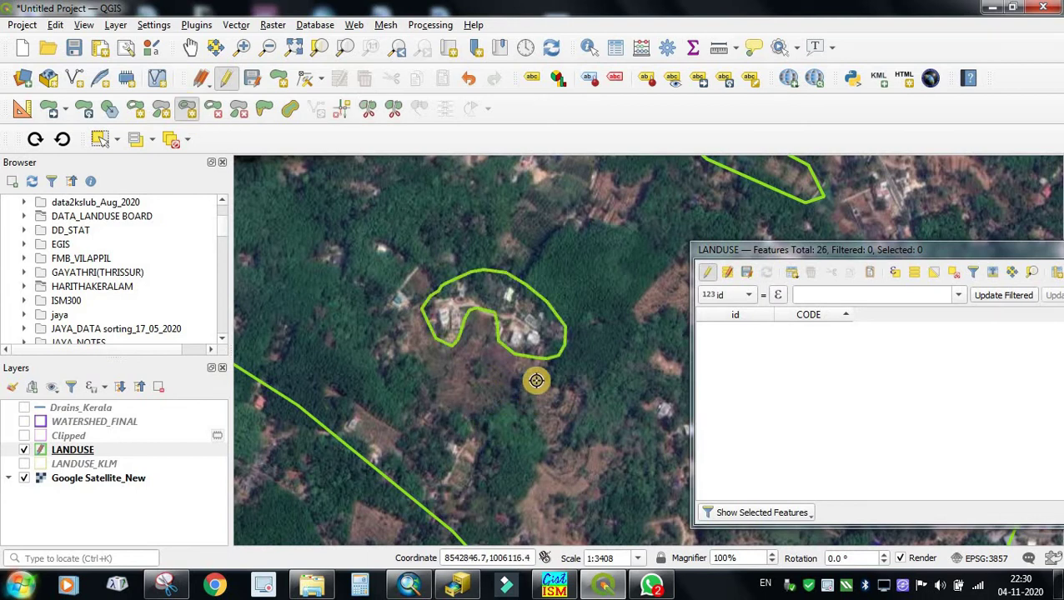
pyautogui.click(368, 108)
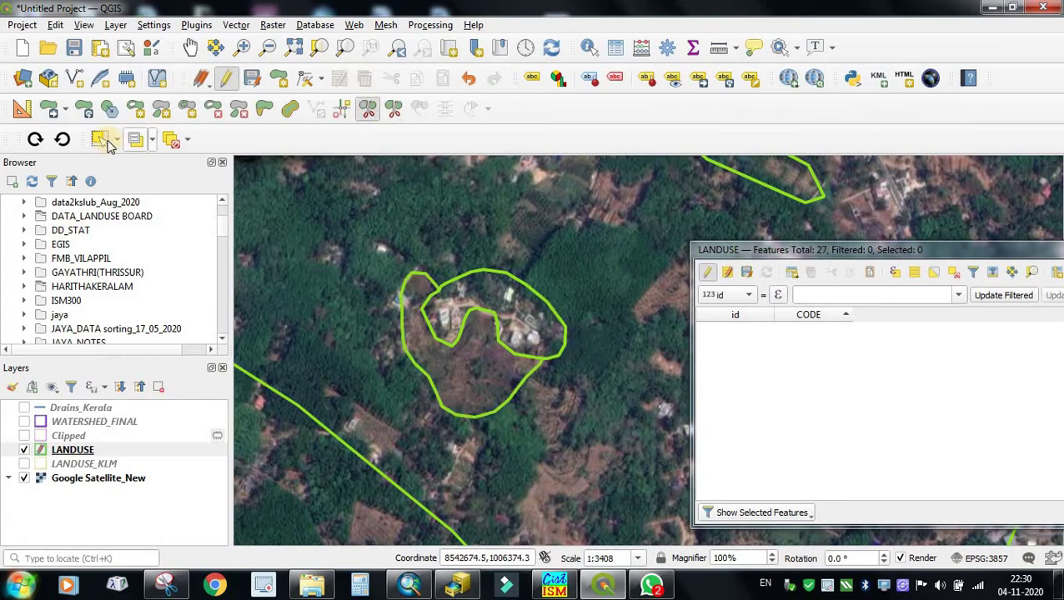
# - Select the bare-patch parcel, set its CODE to ROCK, and save the layer edits
pyautogui.click(100, 140)
pyautogui.click(498, 375)
pyautogui.doubleClick(814, 333)
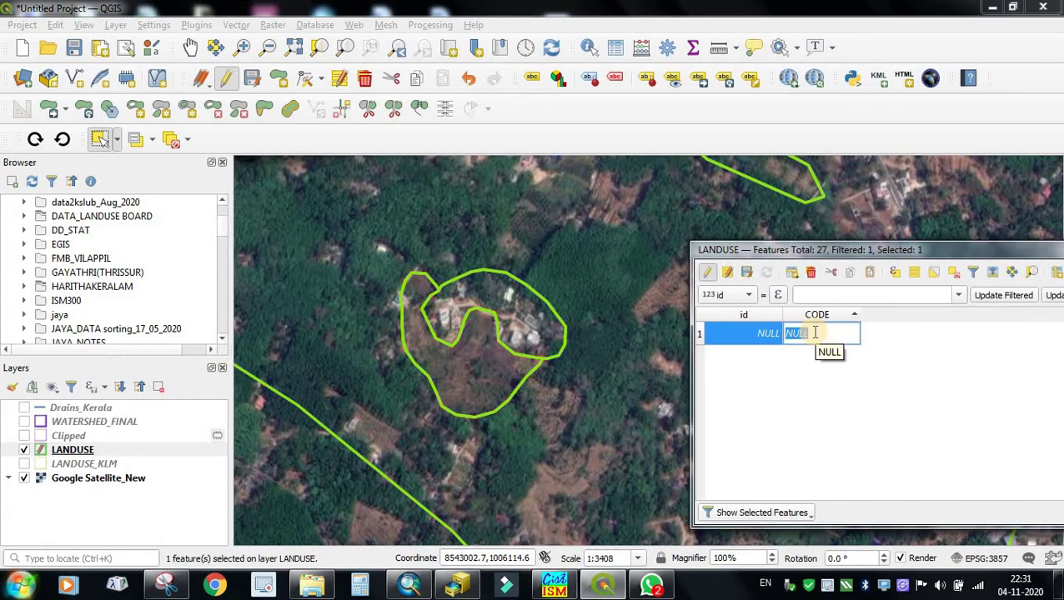
pyautogui.write('W')
pyautogui.press('BackSpace')
pyautogui.write('ROC')
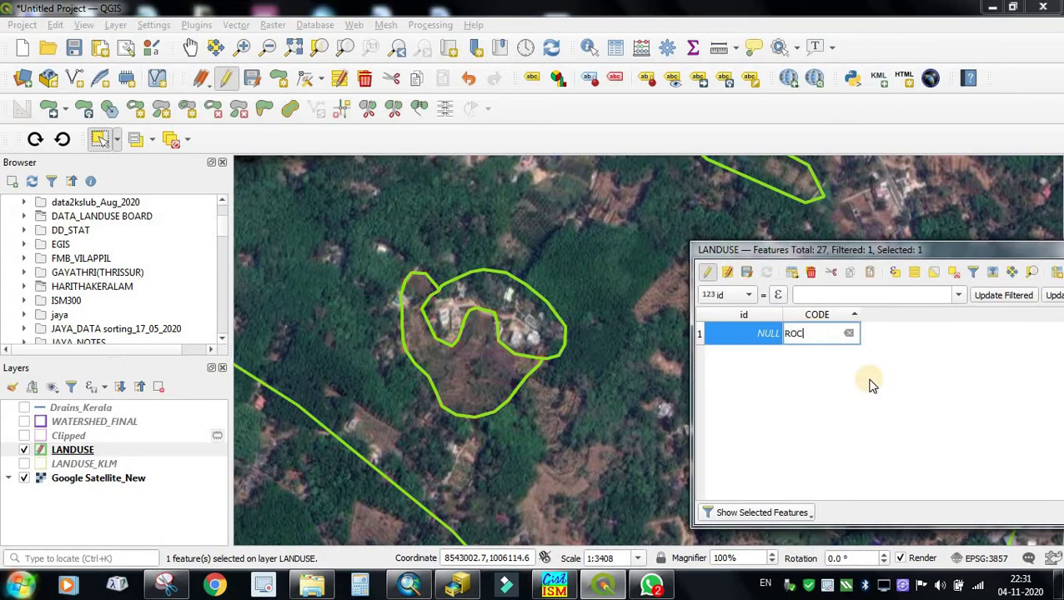
pyautogui.write('K')
pyautogui.click(252, 79)
# - Digitize the quarry and its water-filled pits near the eastern watershed boundary as separate parcels
pyautogui.scroll(1, 475, 415)
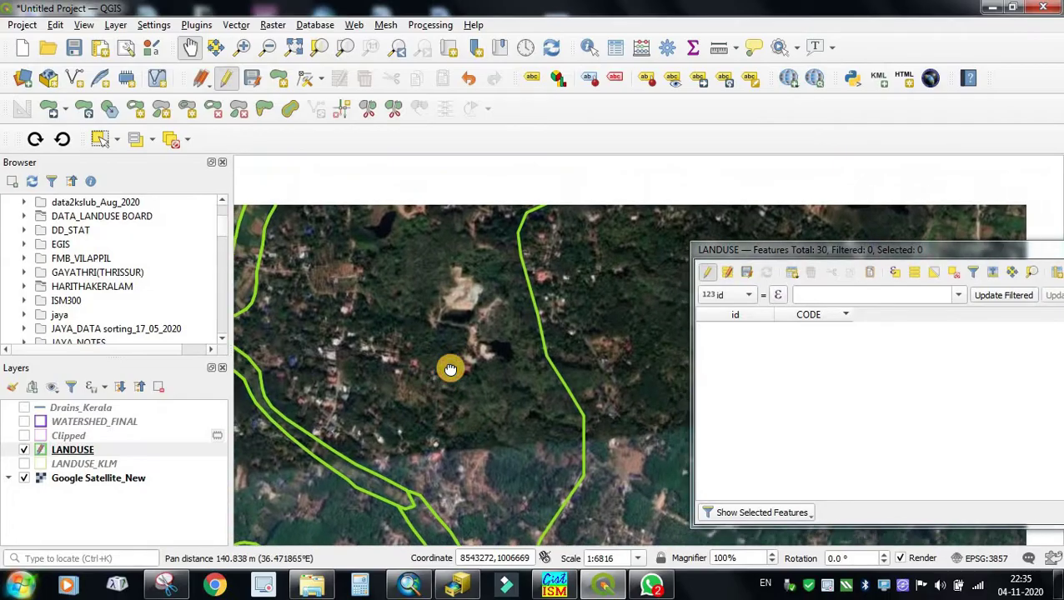
pyautogui.moveTo(449, 370); pyautogui.dragTo(465, 324)
pyautogui.scroll(1, 464, 324)
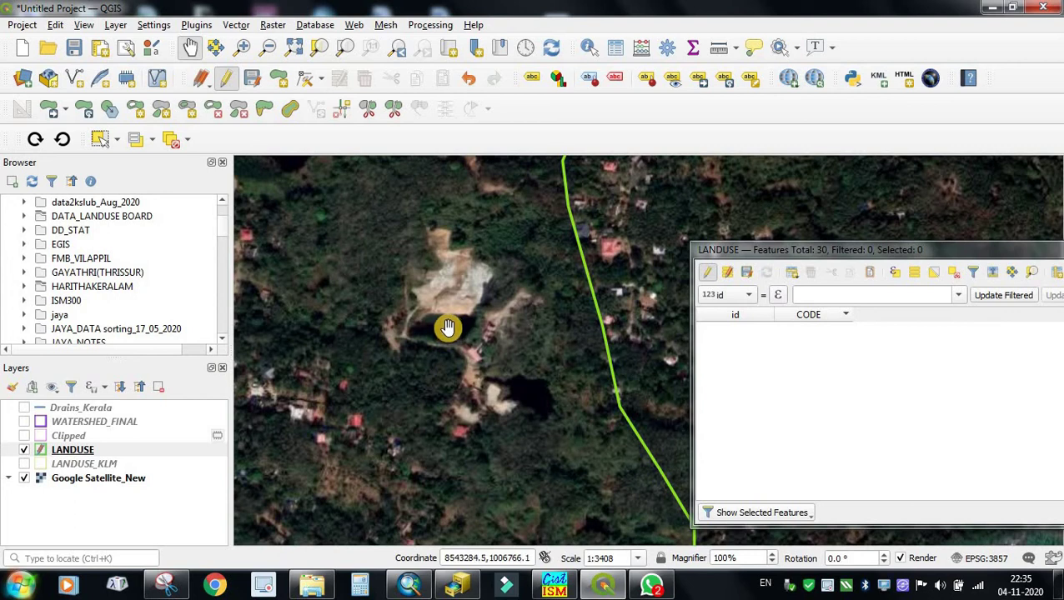
pyautogui.hotkey('ctrl', 'v')
pyautogui.click(754, 335)
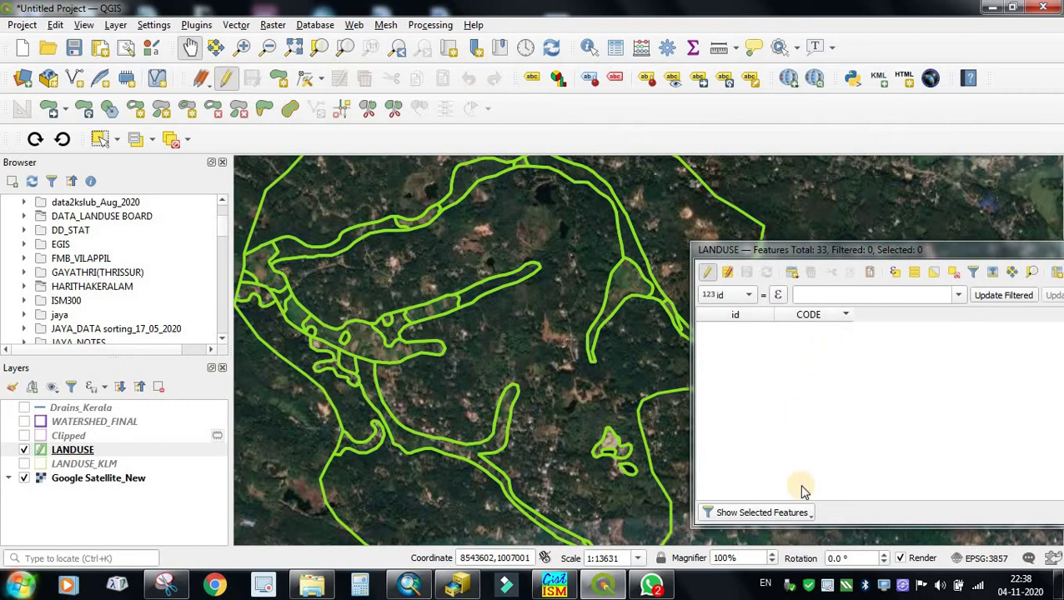
# - Show all features in the attribute table sorted by CODE in ascending order, review the uncoded records, and reposition the table
pyautogui.click(784, 514)
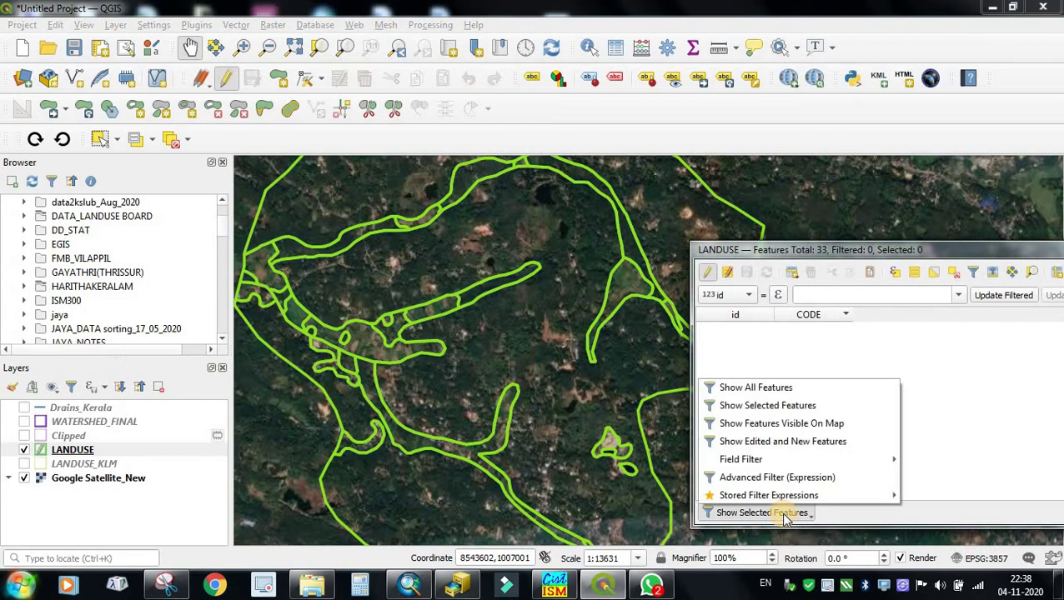
pyautogui.click(760, 388)
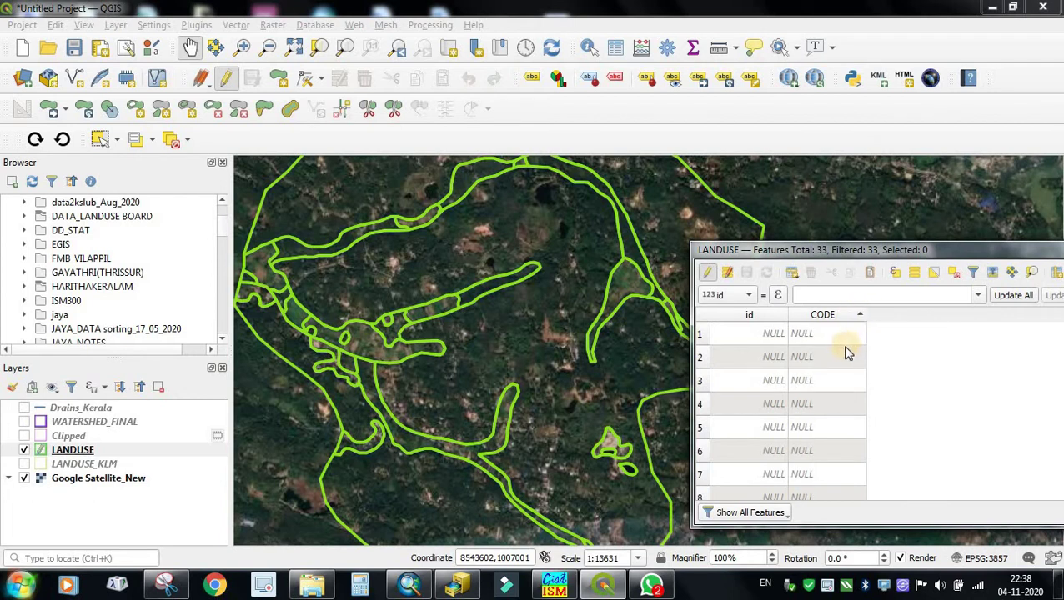
pyautogui.scroll(-2, 842, 345)
pyautogui.scroll(3, 838, 370)
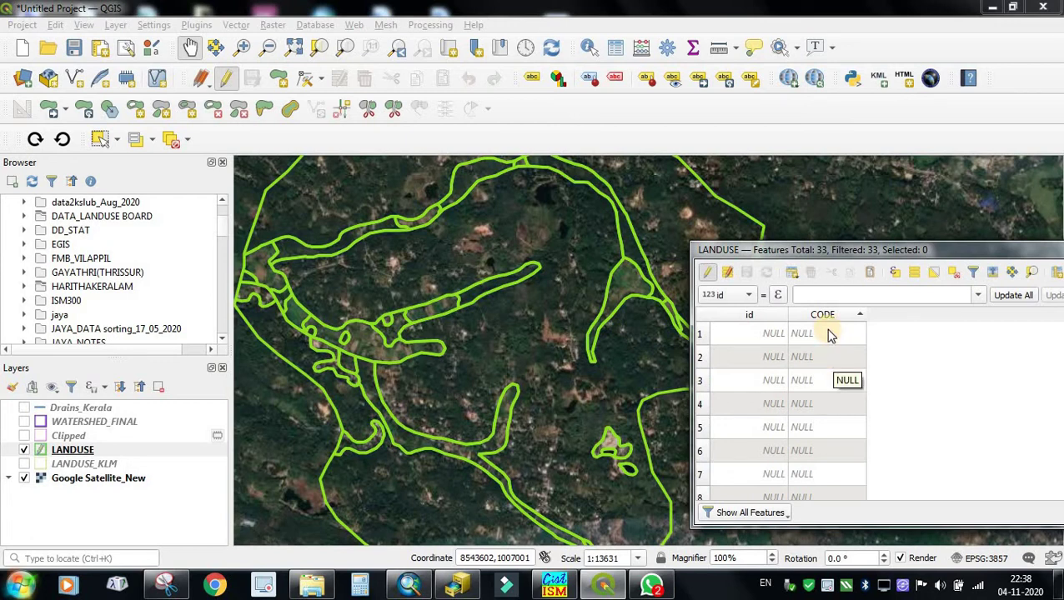
pyautogui.moveTo(878, 251); pyautogui.dragTo(654, 180)
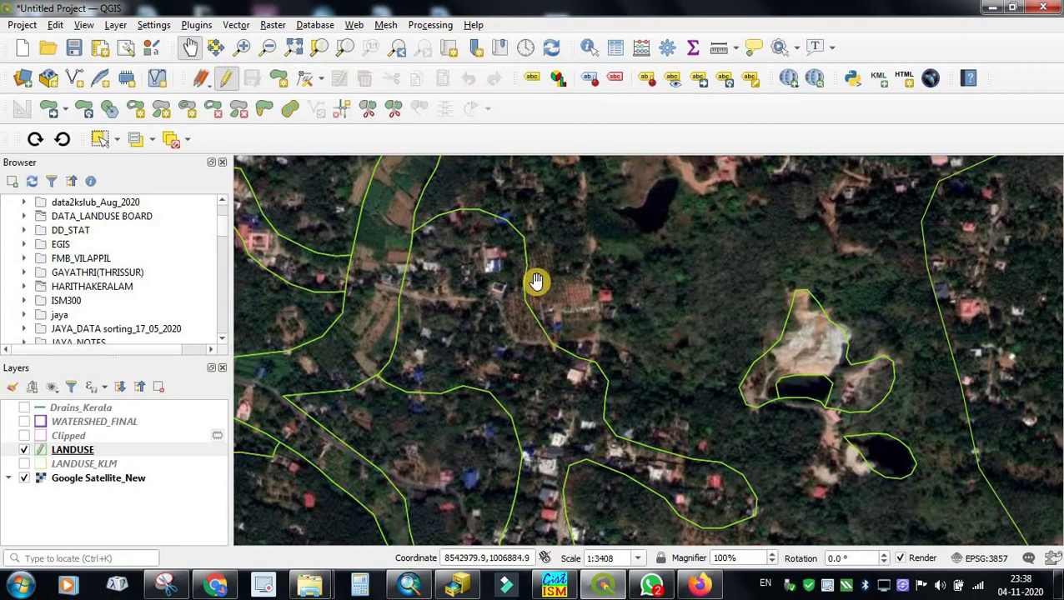
# - Split the part of the cultivated patch lying inside the settlement parcel west of the quarry off that parcel
pyautogui.click(369, 110)
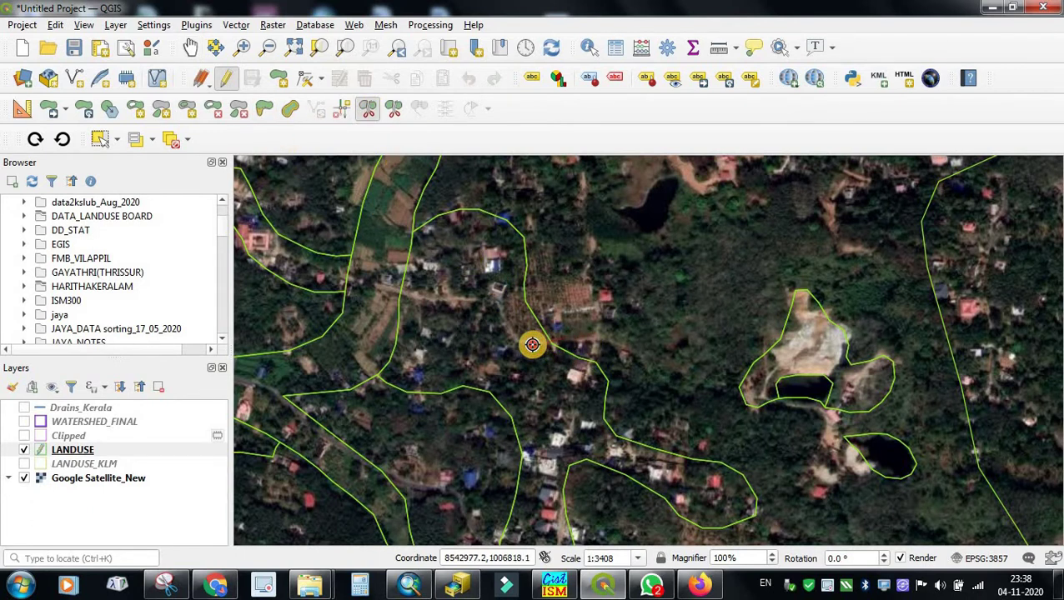
pyautogui.click(496, 301)
pyautogui.click(563, 266)
pyautogui.rightClick(563, 266)
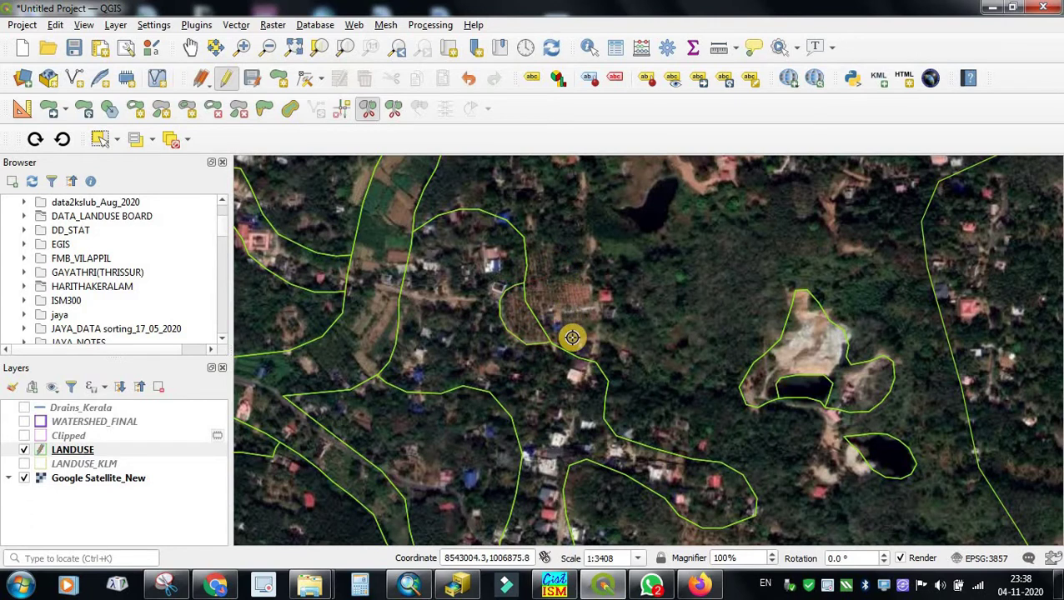
# - Merge the split-off cultivated patch west of the quarry with the large parcel surrounding it, keeping the feature attributes
pyautogui.click(99, 140)
pyautogui.click(521, 316)
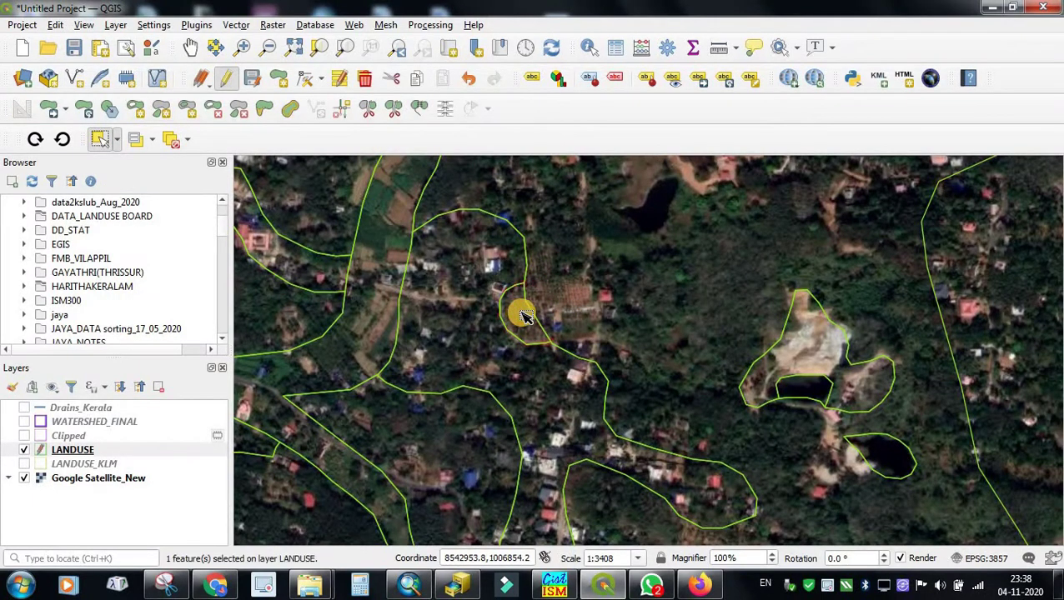
pyautogui.keyDown('shift'); pyautogui.click(579, 308); pyautogui.keyUp('shift')
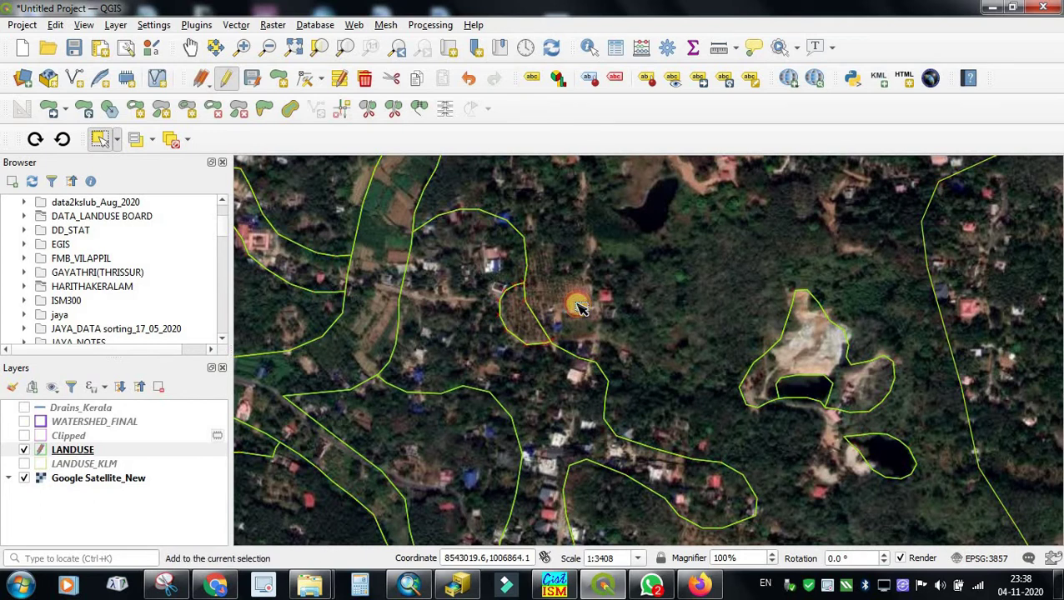
pyautogui.click(419, 111)
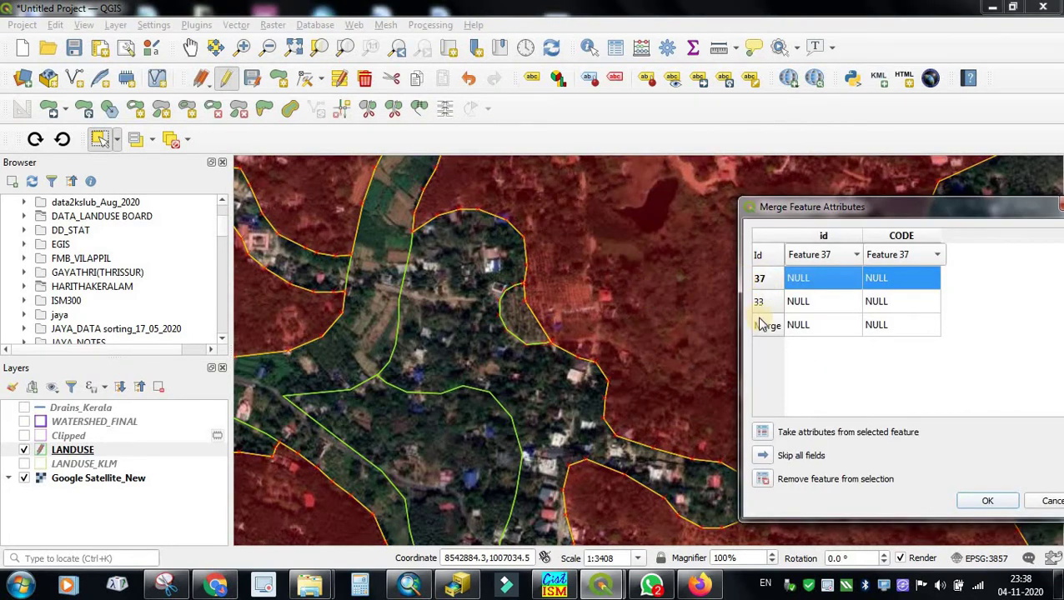
pyautogui.click(767, 304)
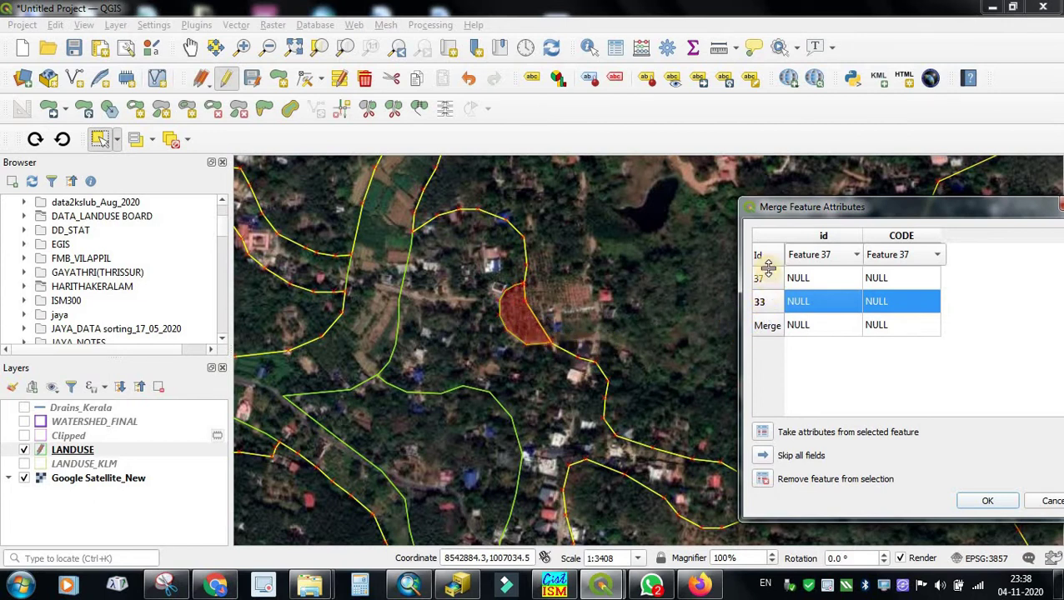
pyautogui.click(759, 302)
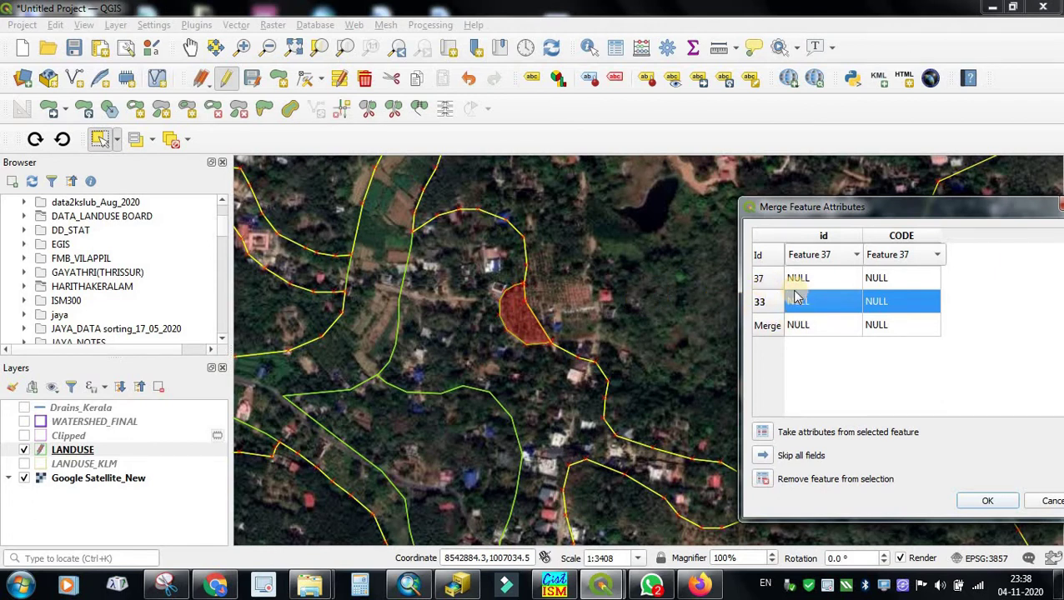
pyautogui.press('Return')
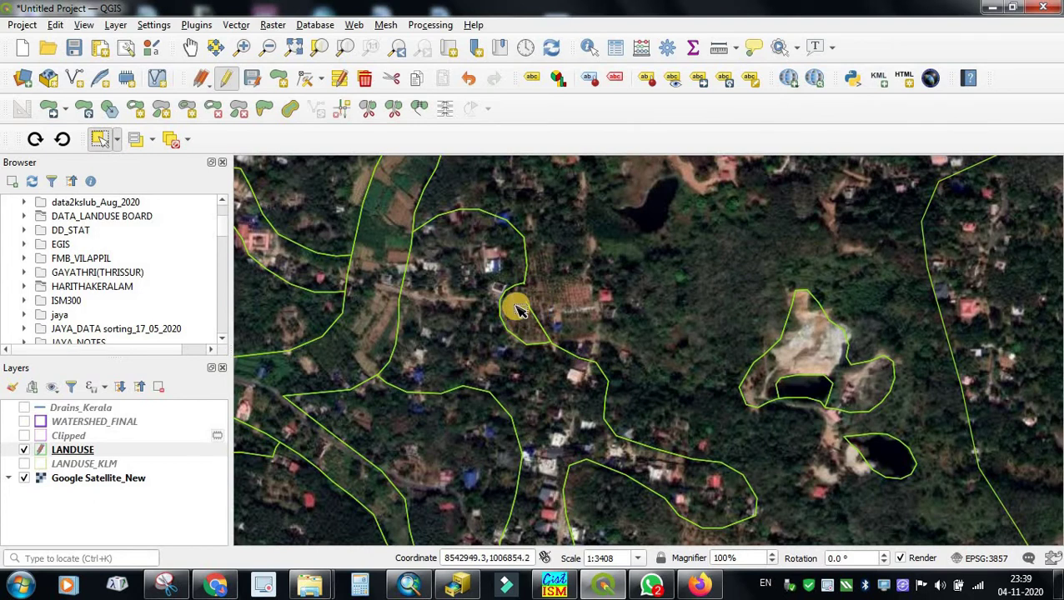
# - Delete the leftover boundary vertex between the merged cultivated patch and its surrounding parcel with the Vertex tool
pyautogui.click(306, 79)
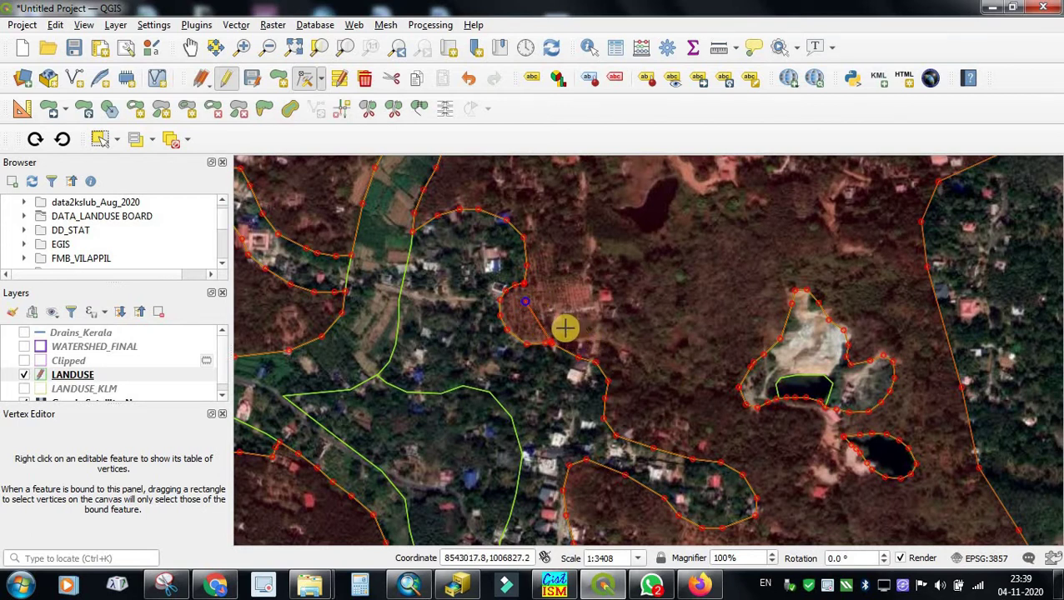
pyautogui.click(514, 308)
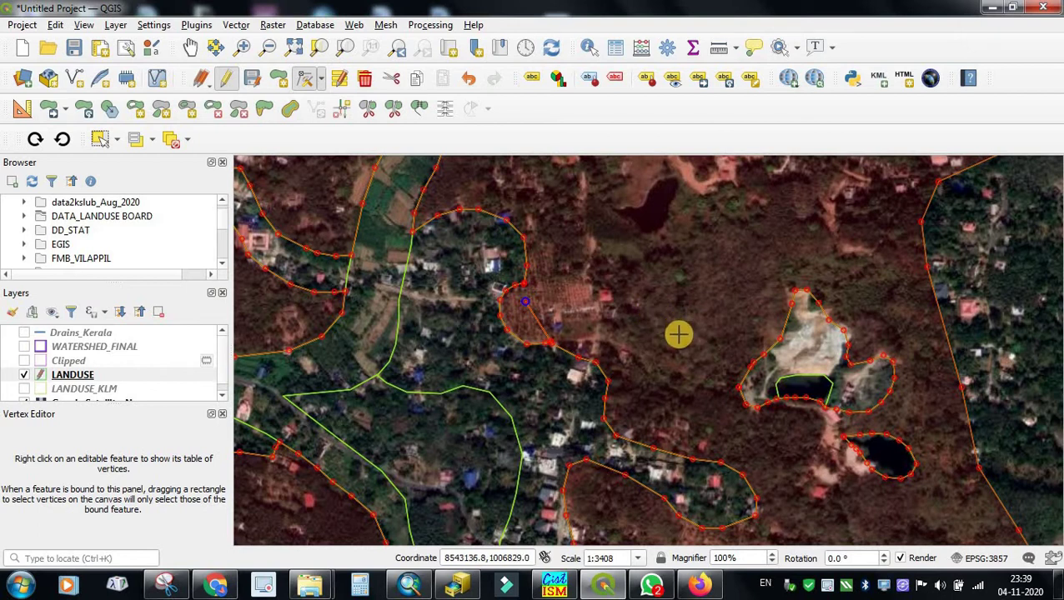
pyautogui.press('Delete')
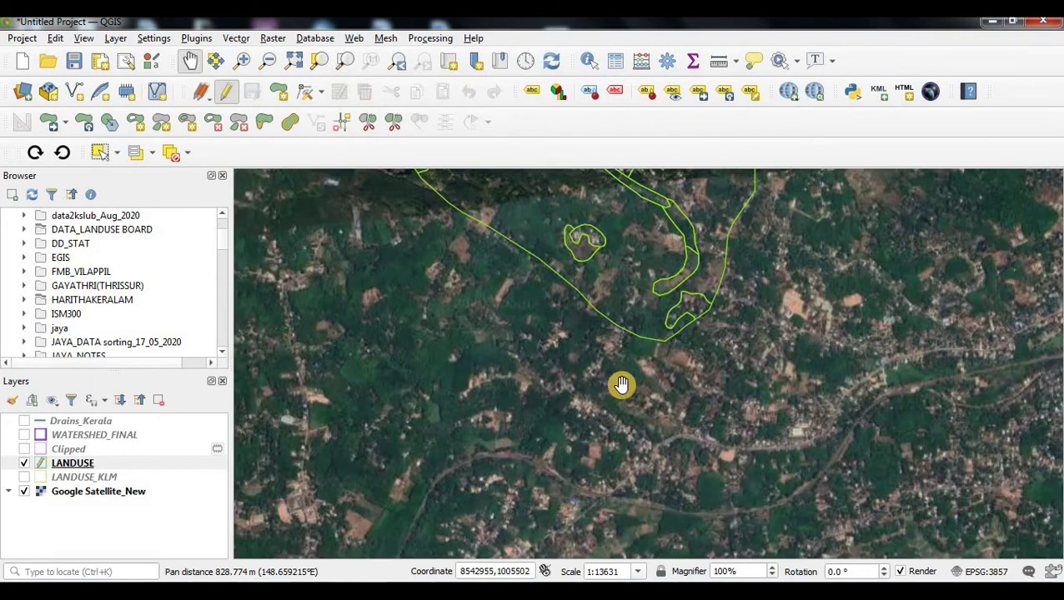
# - Examine the satellite imagery south of the watershed, comparing settlements, plantations and open land along the road and railway
pyautogui.scroll(-1, 621, 385)
pyautogui.scroll(-1, 621, 385)
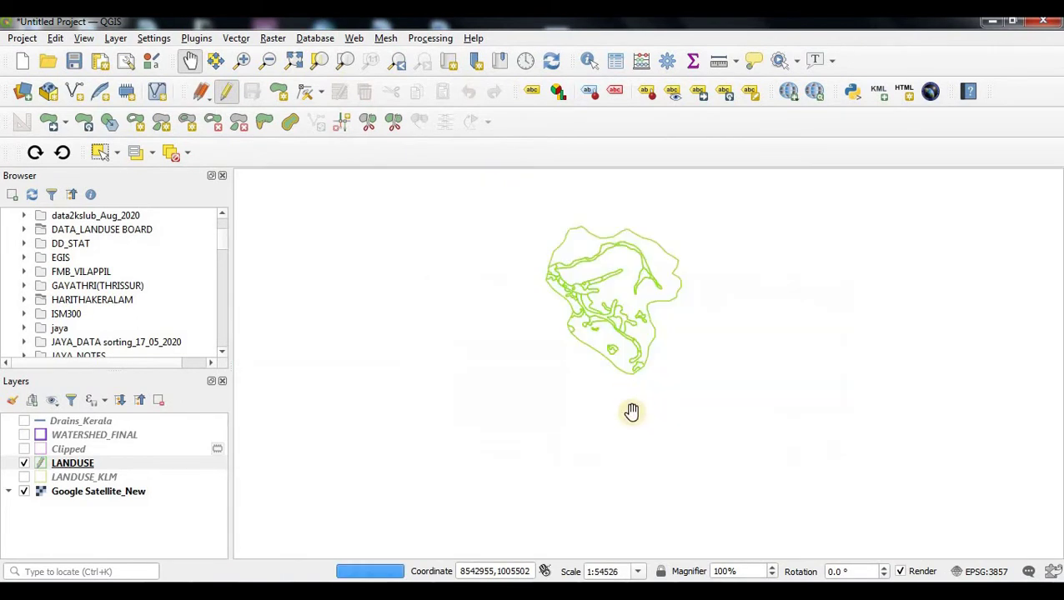
pyautogui.scroll(2, 632, 440)
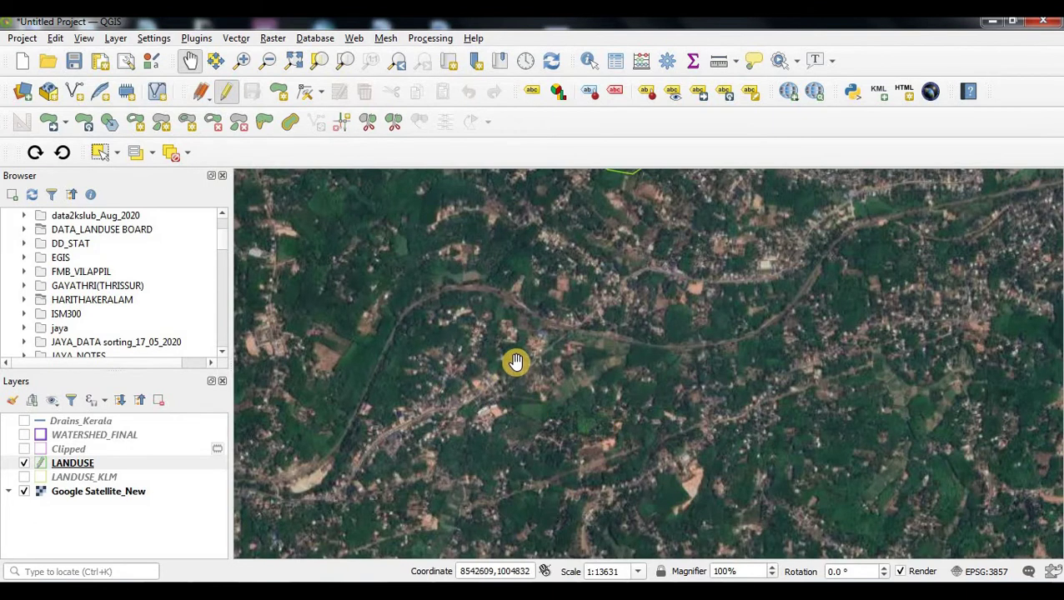
pyautogui.scroll(1, 515, 364)
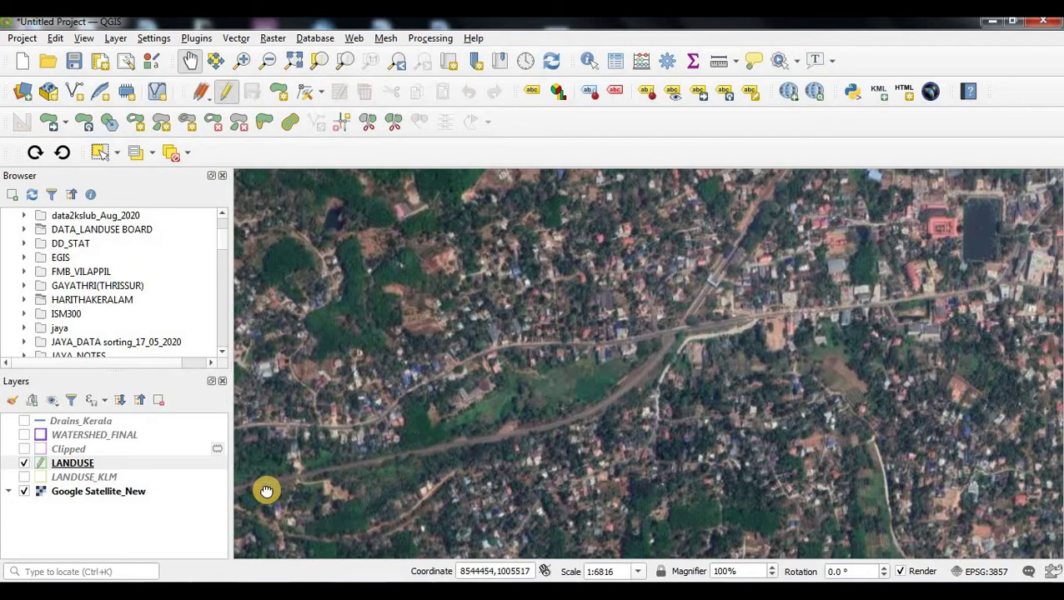
pyautogui.moveTo(266, 491); pyautogui.dragTo(451, 428)
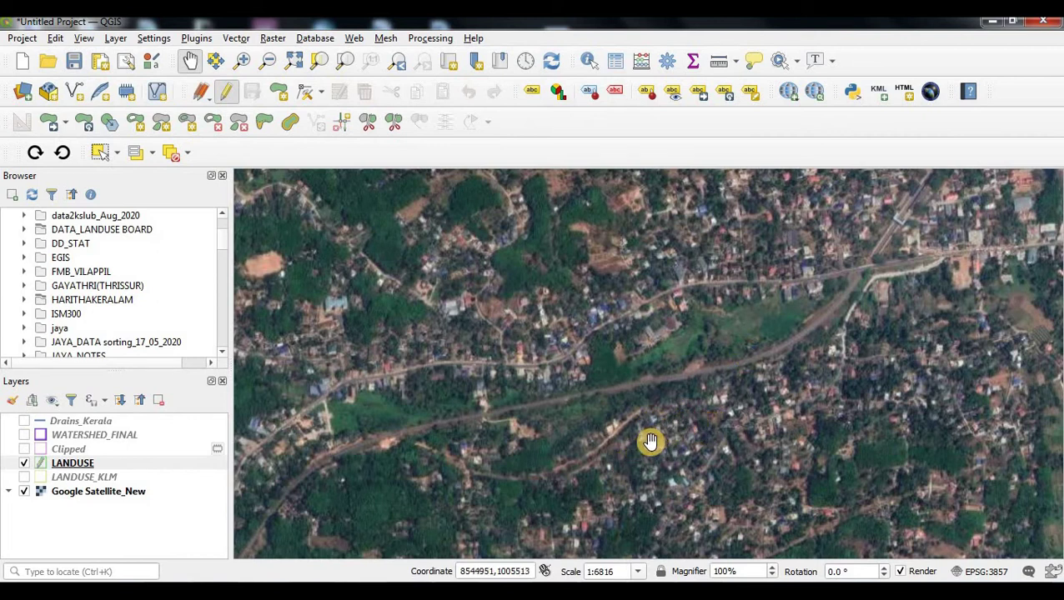
pyautogui.scroll(1, 423, 433)
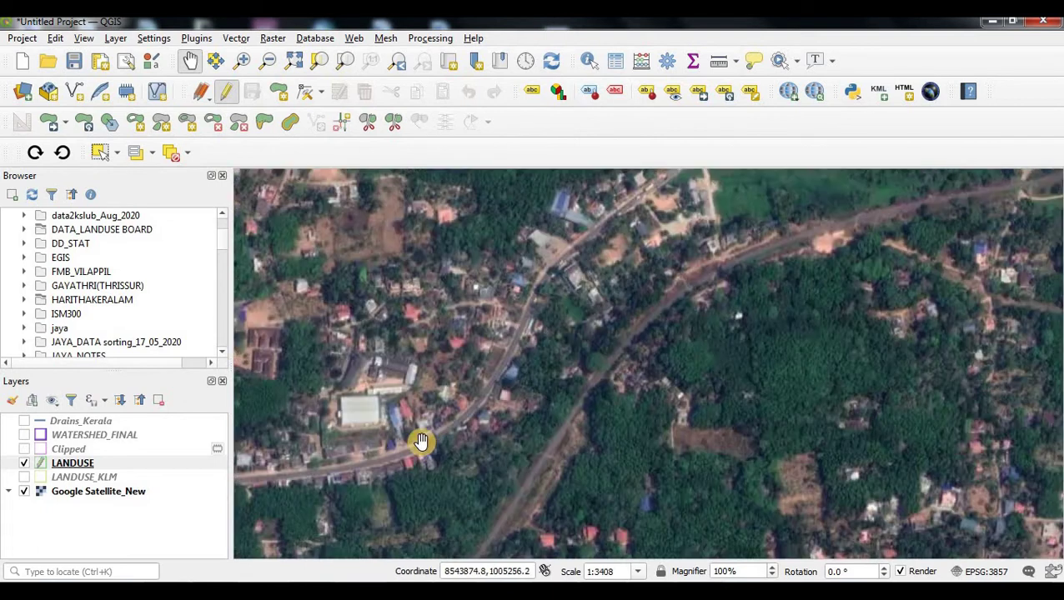
pyautogui.moveTo(584, 322); pyautogui.dragTo(560, 356)
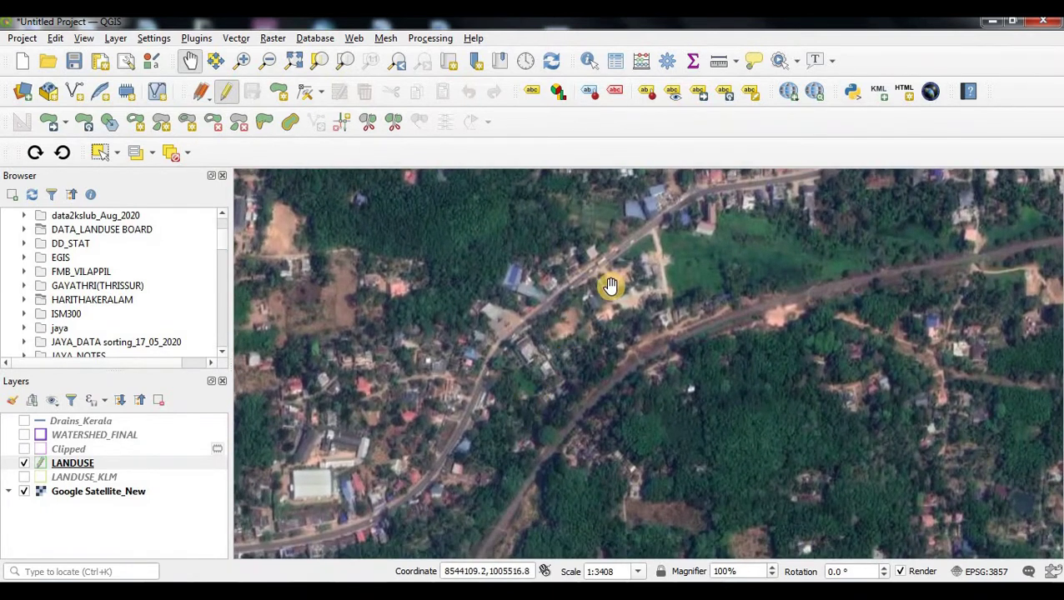
pyautogui.scroll(-1, 610, 286)
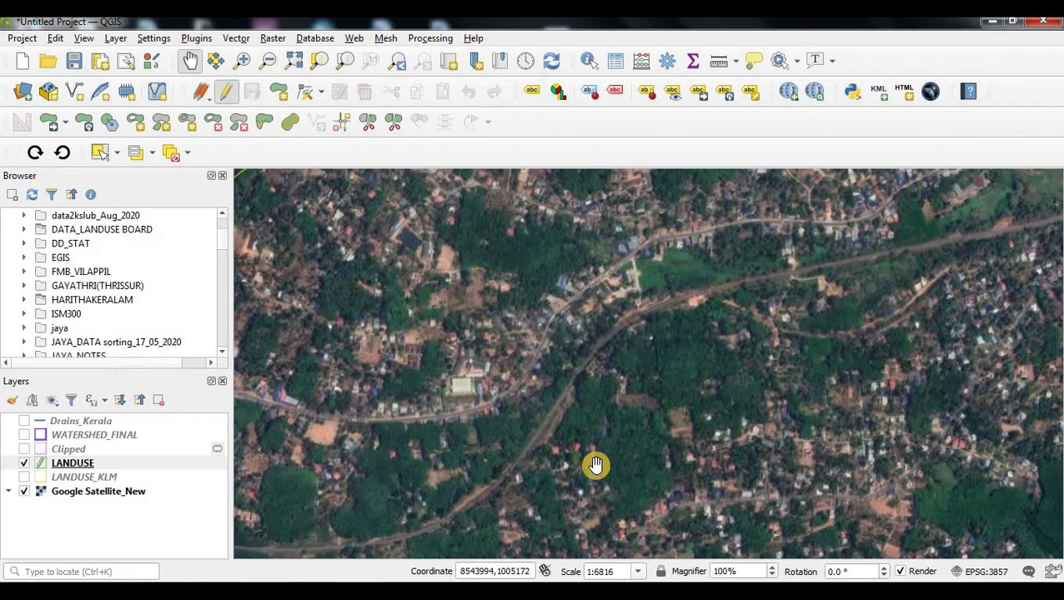
# - Examine the imagery farther south at several scales, comparing paddy fields with the houses and tree crops around them
pyautogui.scroll(1, 594, 464)
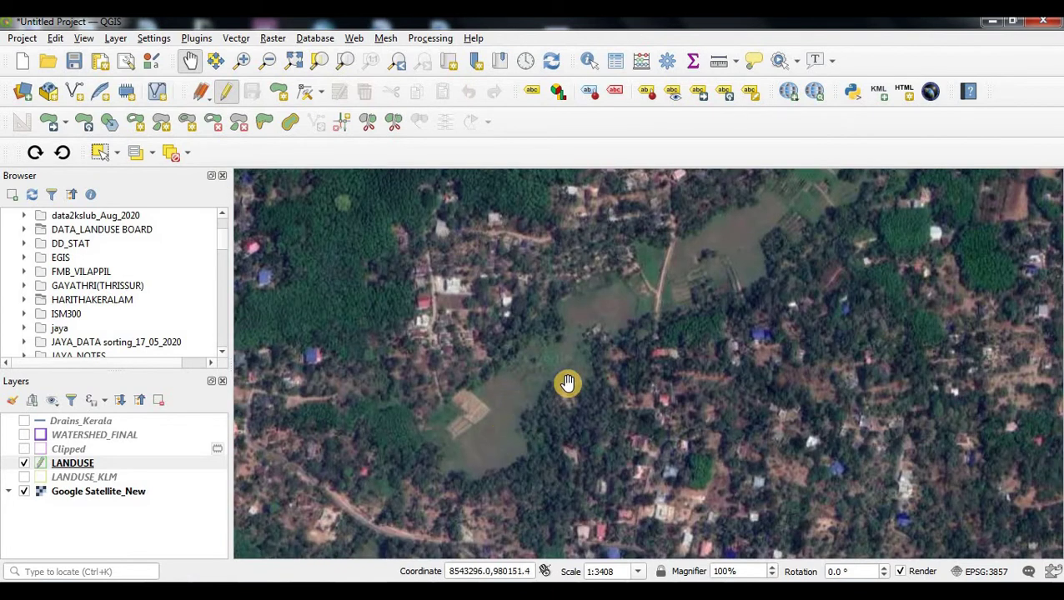
pyautogui.scroll(1, 678, 308)
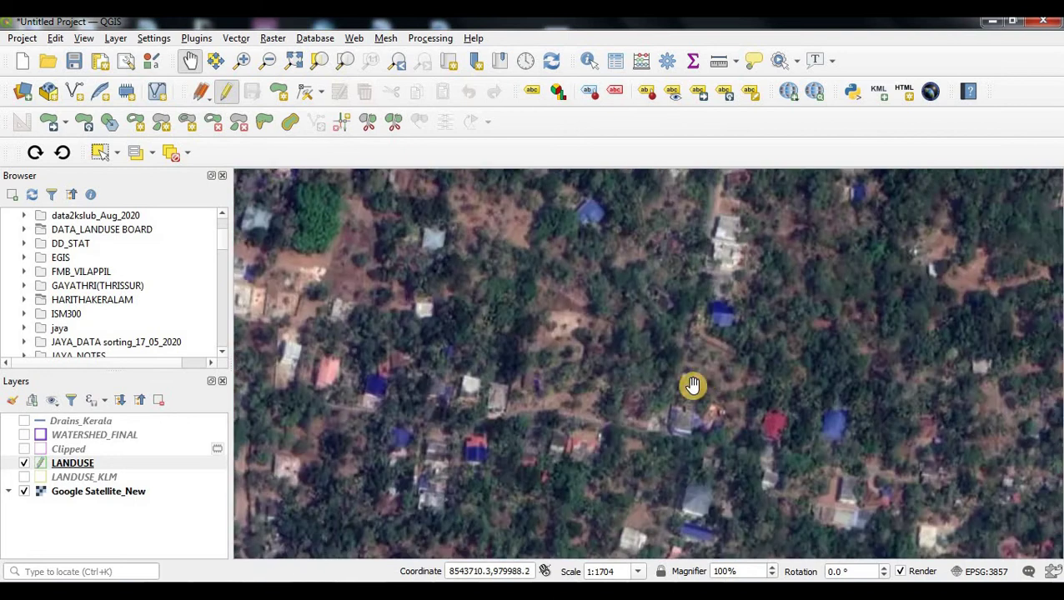
pyautogui.scroll(1, 649, 394)
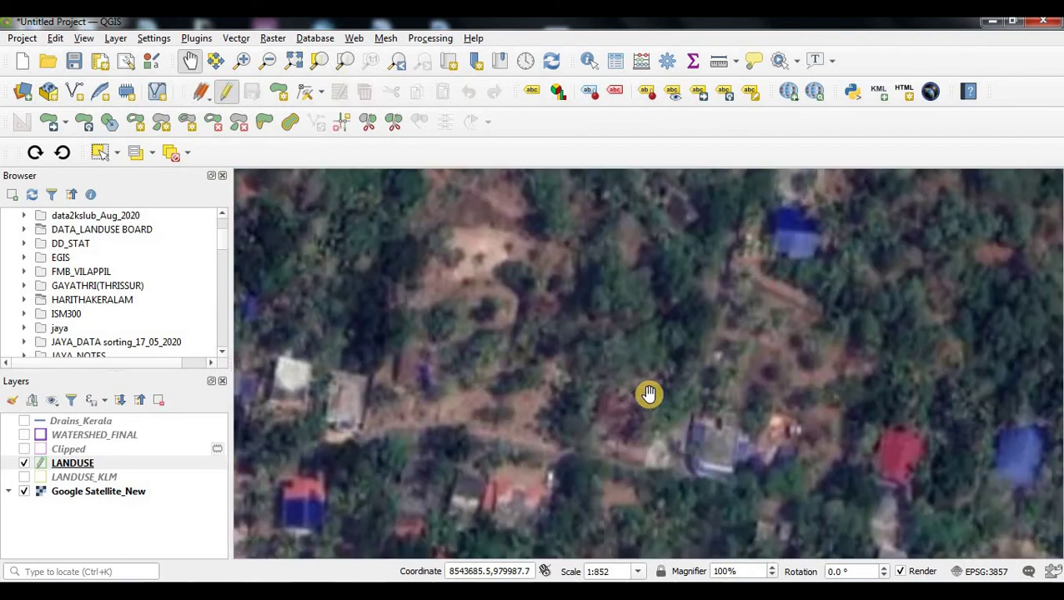
pyautogui.scroll(-1, 648, 394)
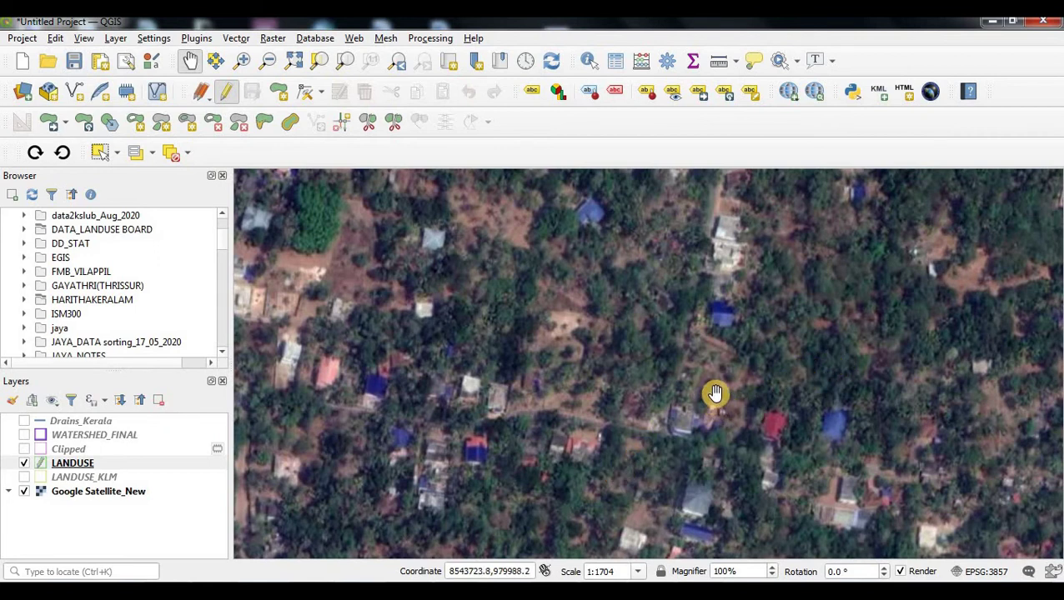
pyautogui.scroll(-1, 715, 392)
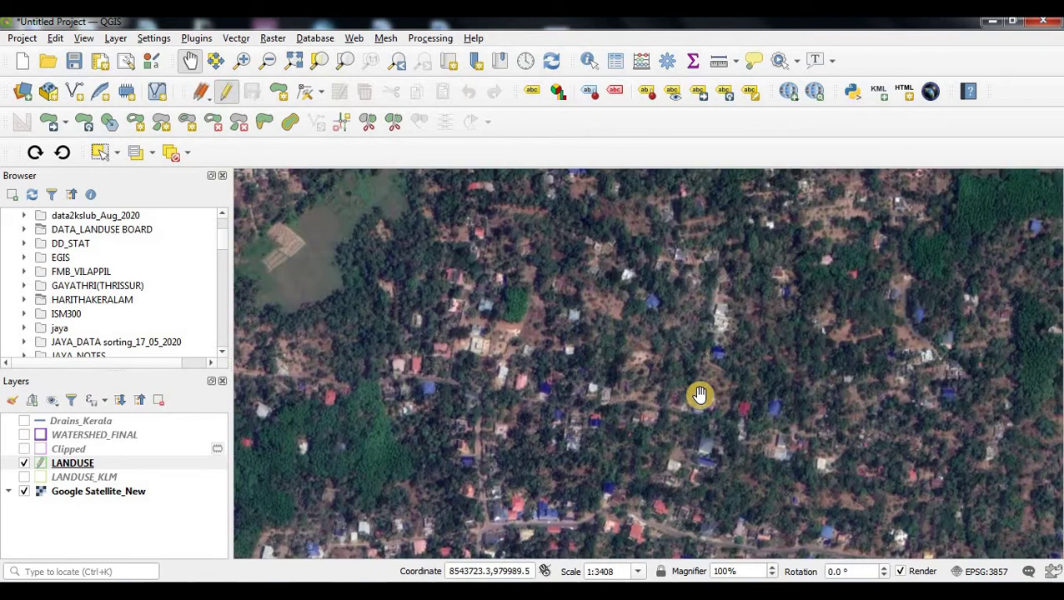
pyautogui.moveTo(701, 398); pyautogui.dragTo(632, 392)
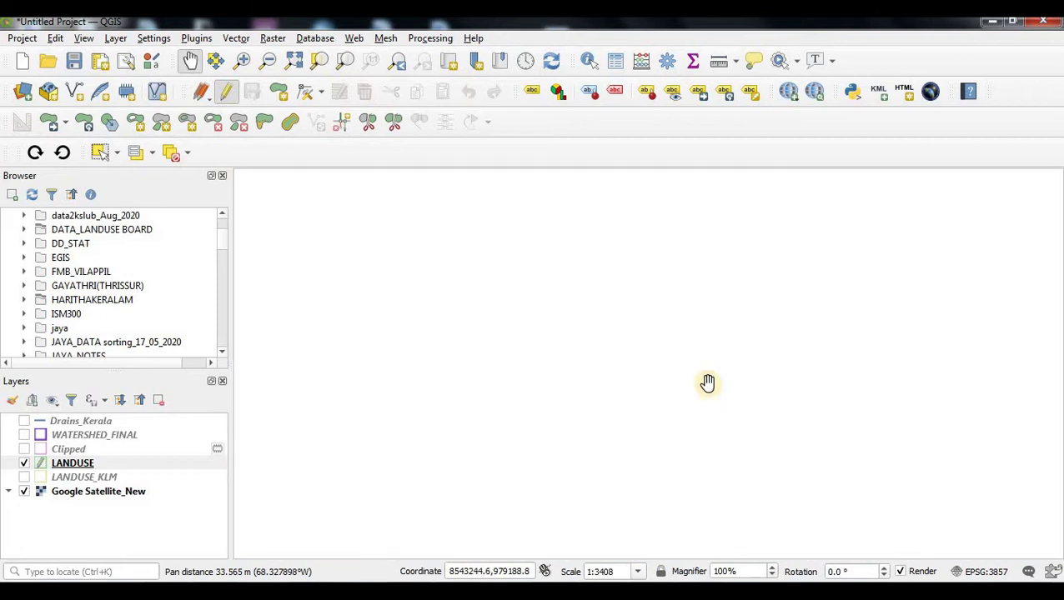
pyautogui.moveTo(717, 451); pyautogui.dragTo(622, 337)
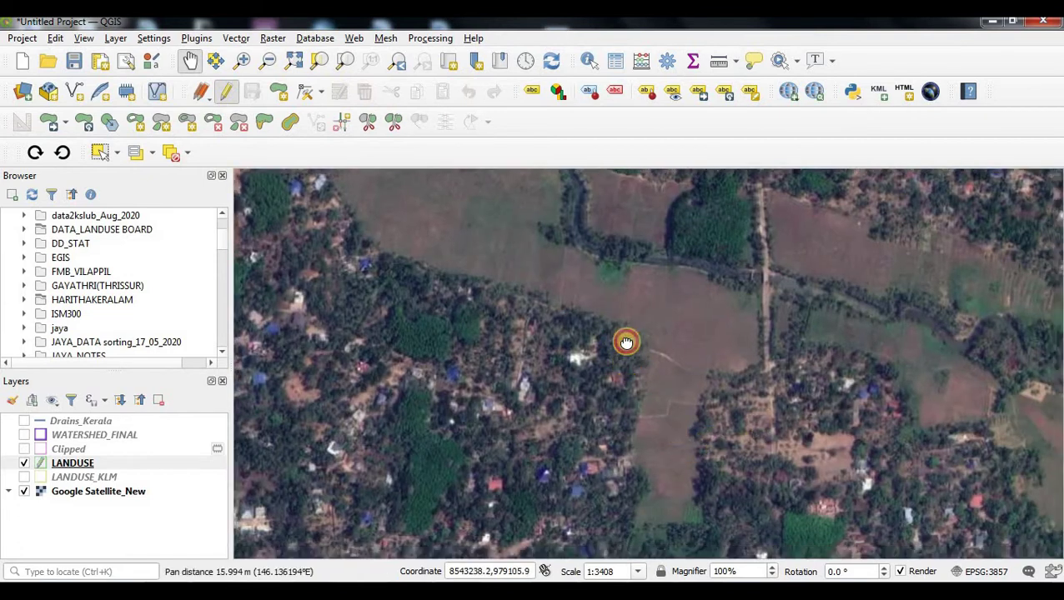
pyautogui.scroll(-1, 617, 392)
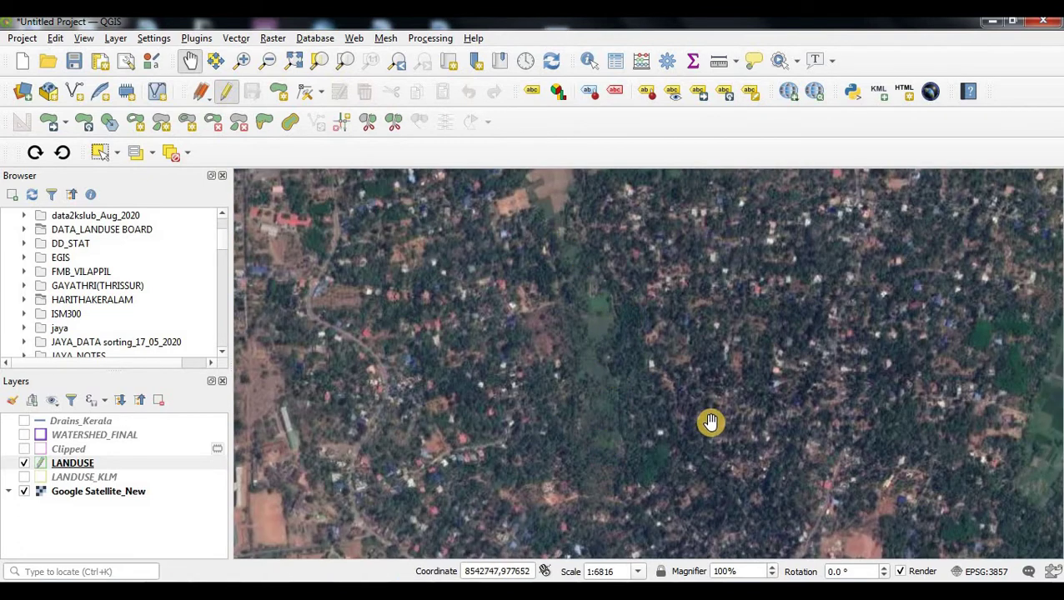
pyautogui.moveTo(708, 422); pyautogui.dragTo(663, 340)
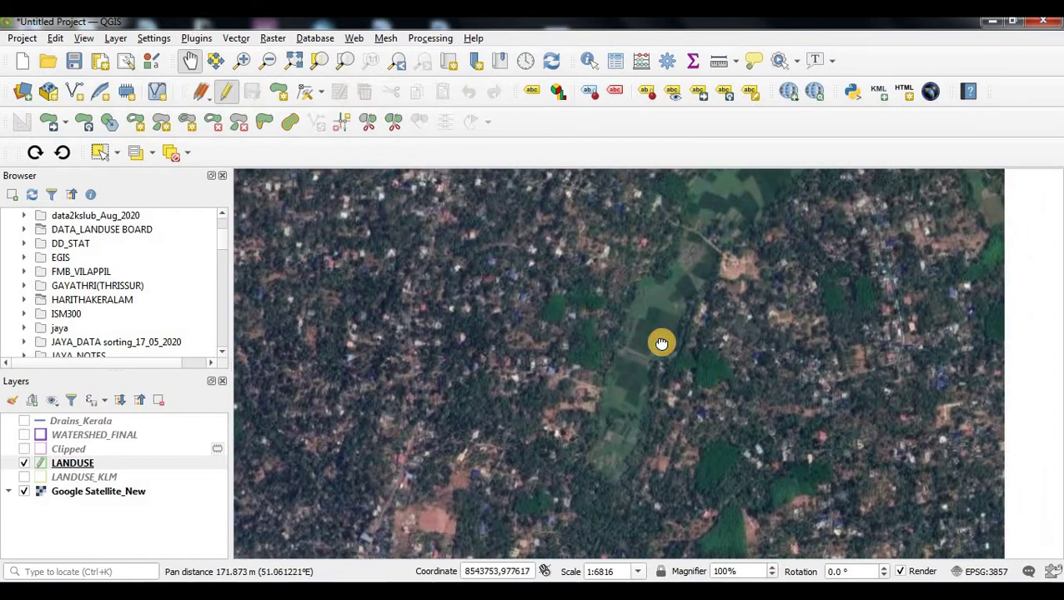
# - Inspect the land cover along the river, including its banks, the dense plantations, the bare field plots and the nearby wet fields
pyautogui.scroll(1, 663, 350)
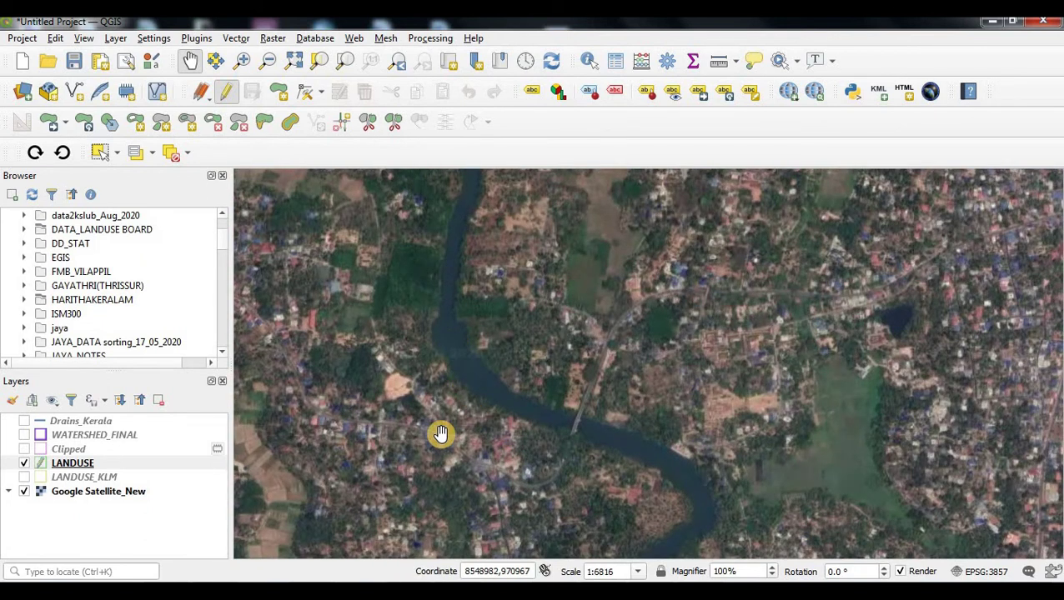
pyautogui.moveTo(440, 432); pyautogui.dragTo(539, 368)
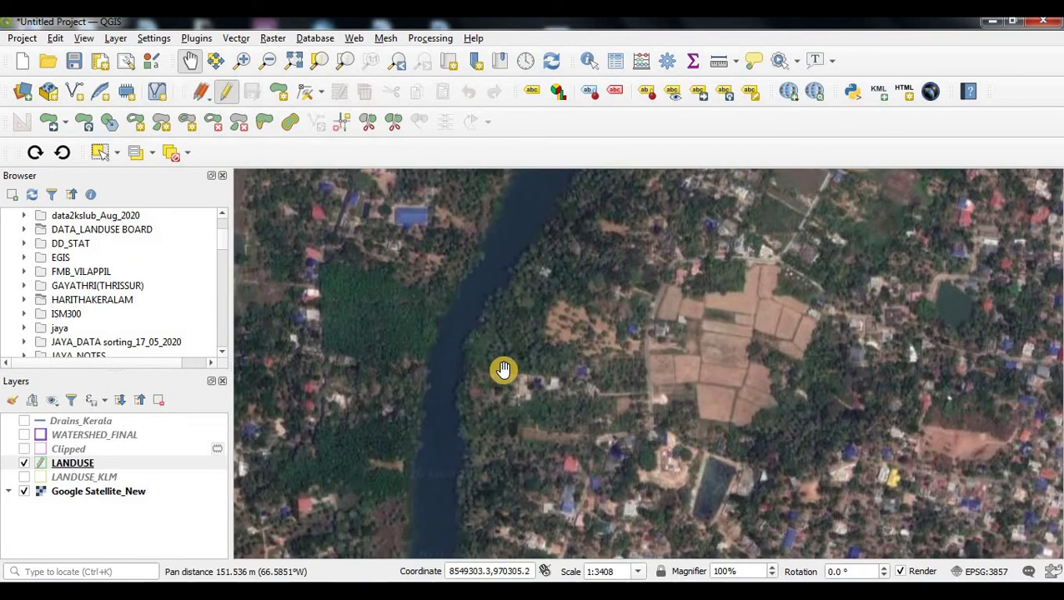
pyautogui.scroll(1, 521, 342)
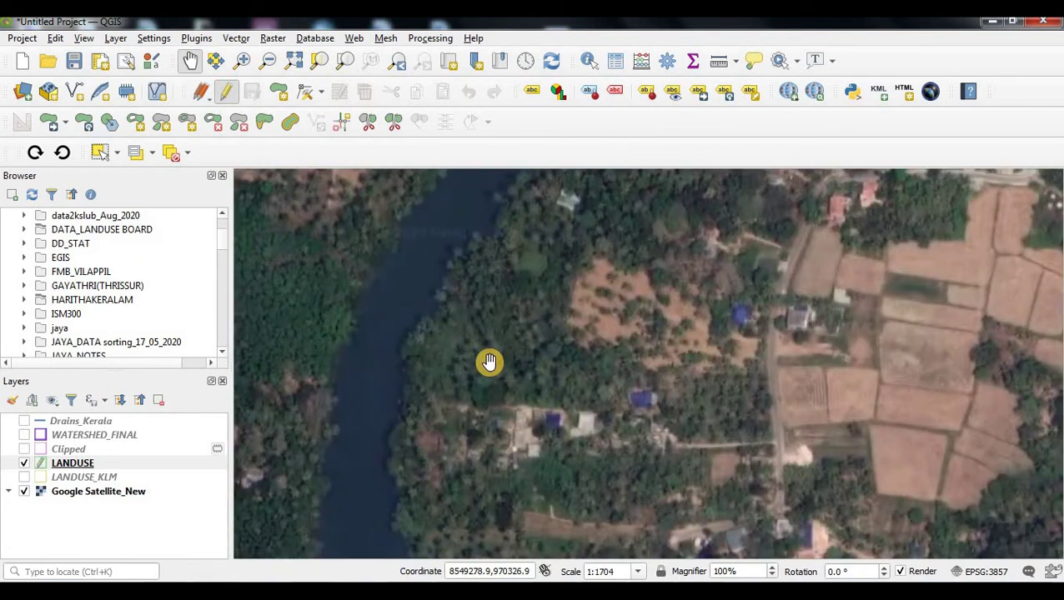
pyautogui.moveTo(309, 342); pyautogui.dragTo(337, 332)
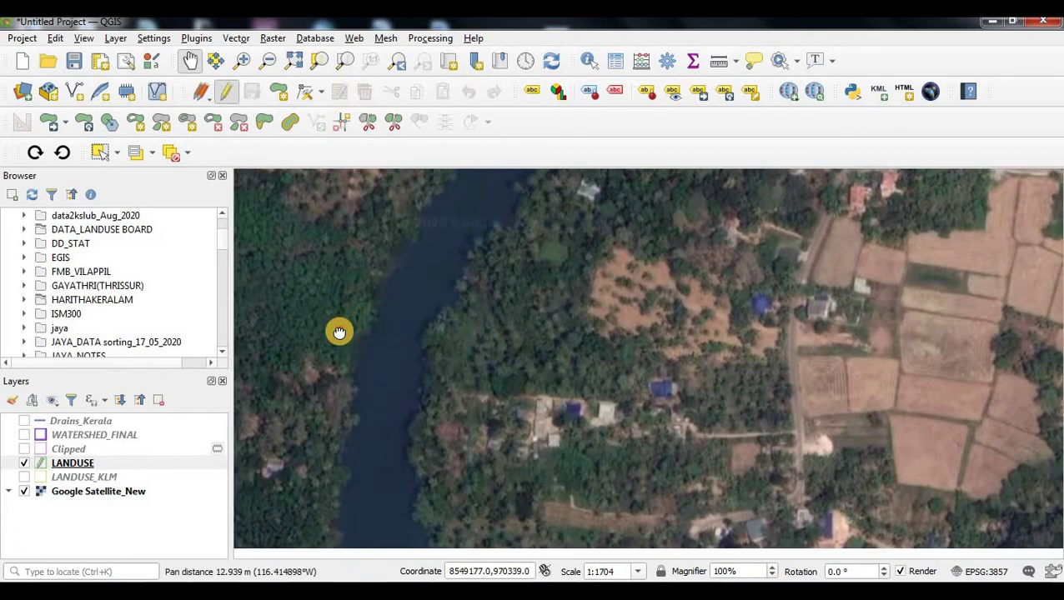
pyautogui.scroll(-1, 581, 350)
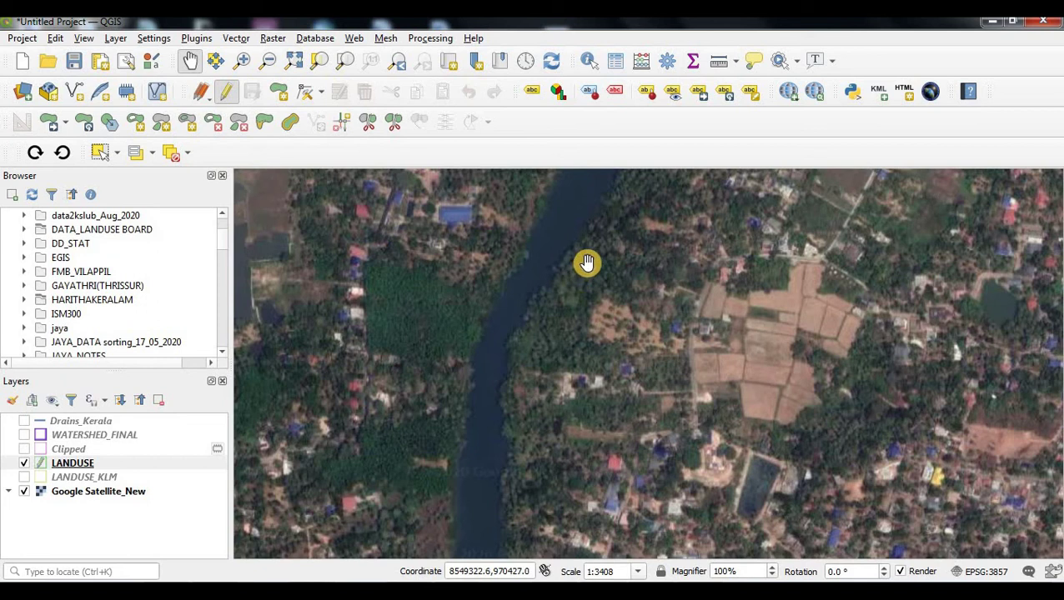
pyautogui.moveTo(560, 408); pyautogui.dragTo(631, 355)
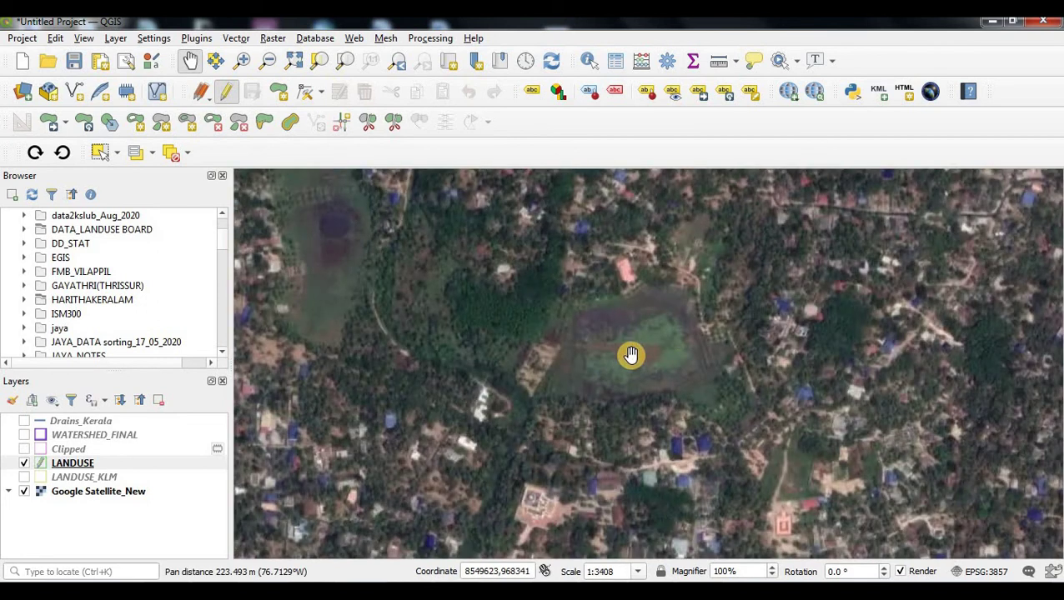